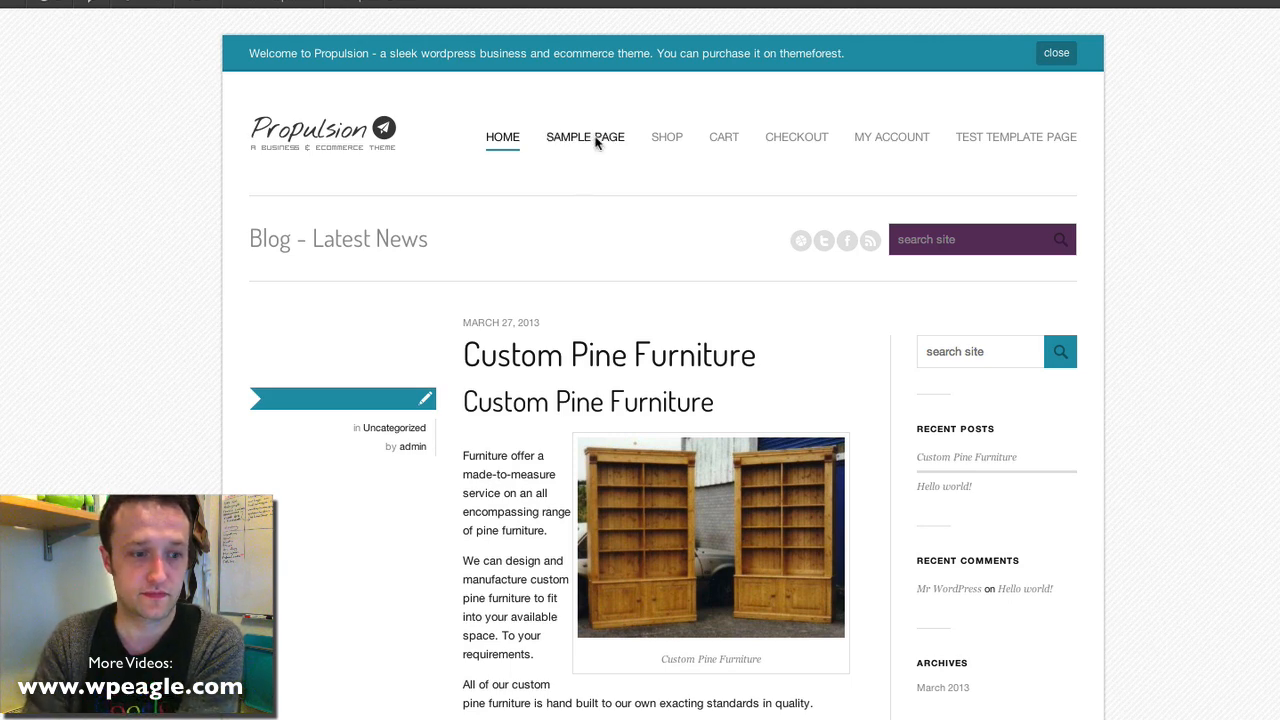
Scroll through the front-end Sample Page, then return to the WordPress admin area
click(598, 145)
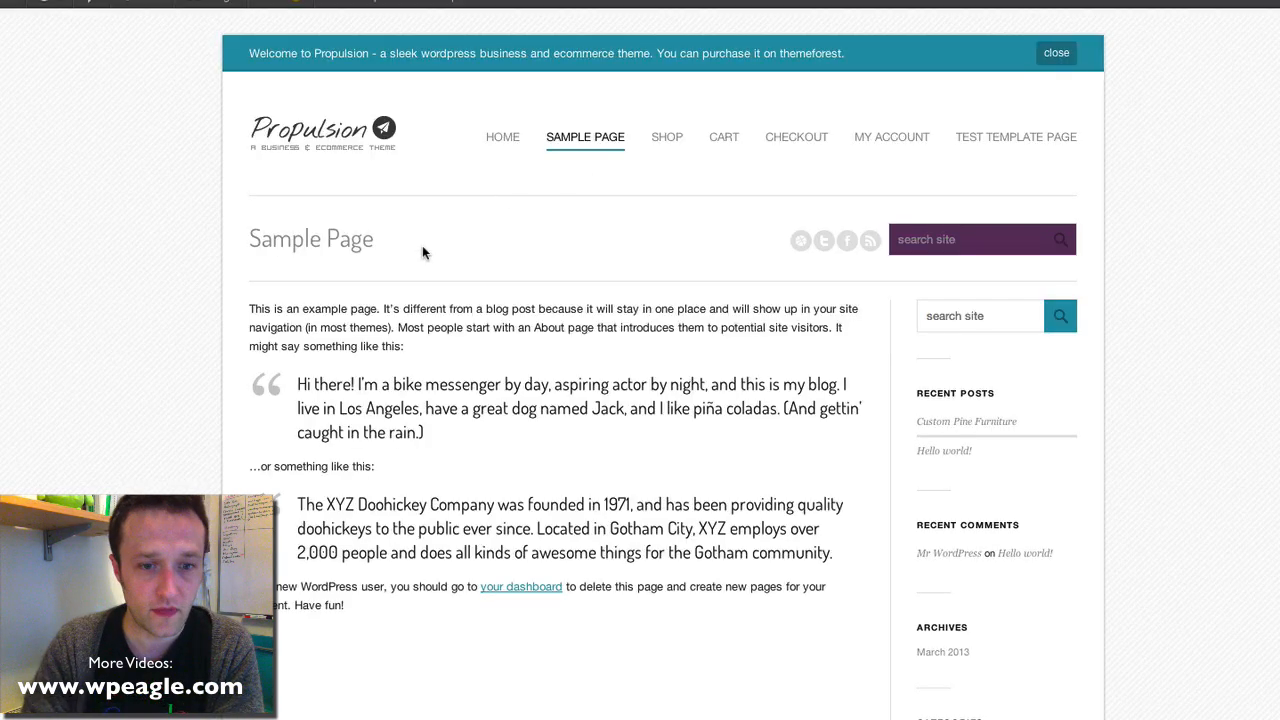
scroll(423, 249, down, 1)
scroll(423, 269, down, 5)
scroll(423, 269, up, 5)
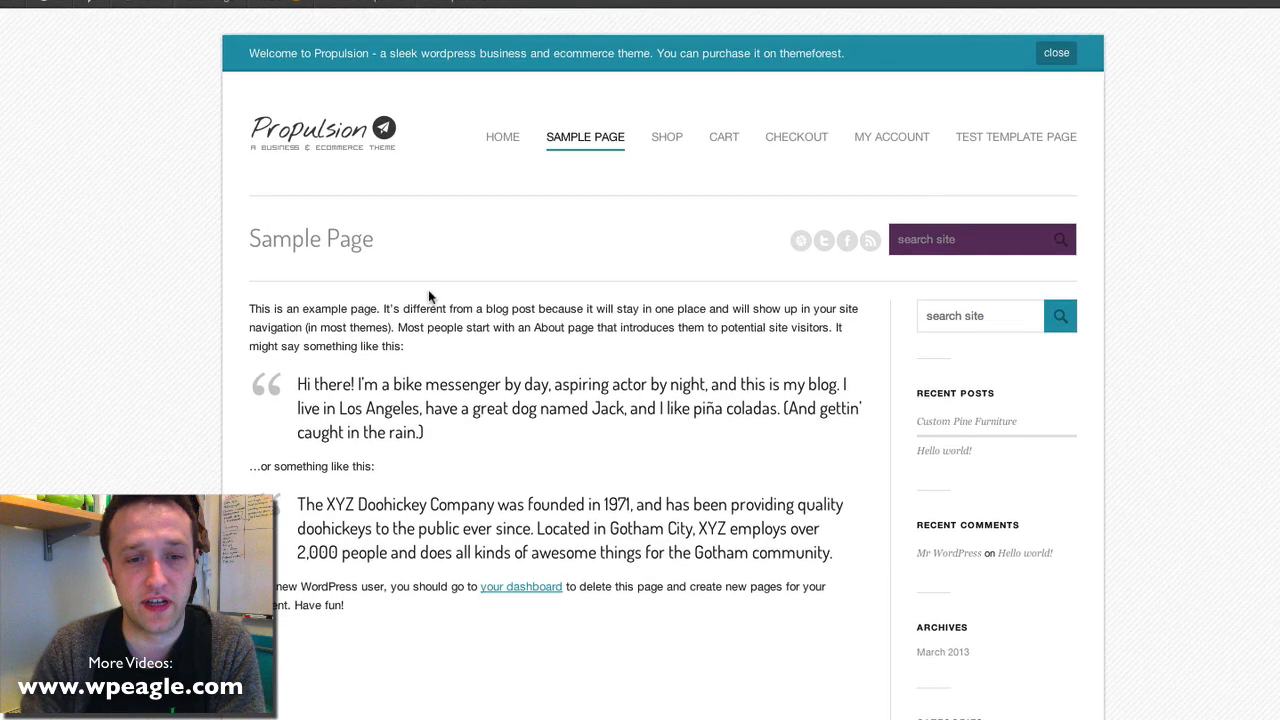
scroll(497, 400, down, 4)
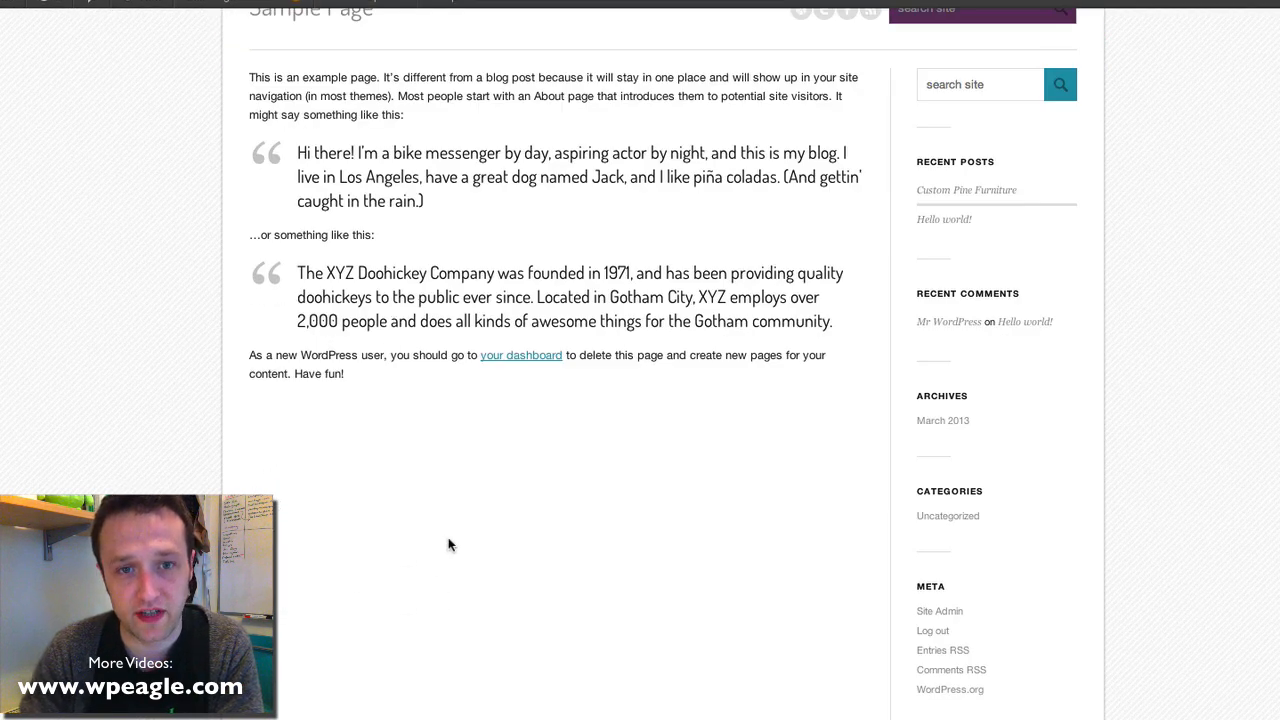
scroll(448, 544, up, 4)
scroll(420, 440, up, 1)
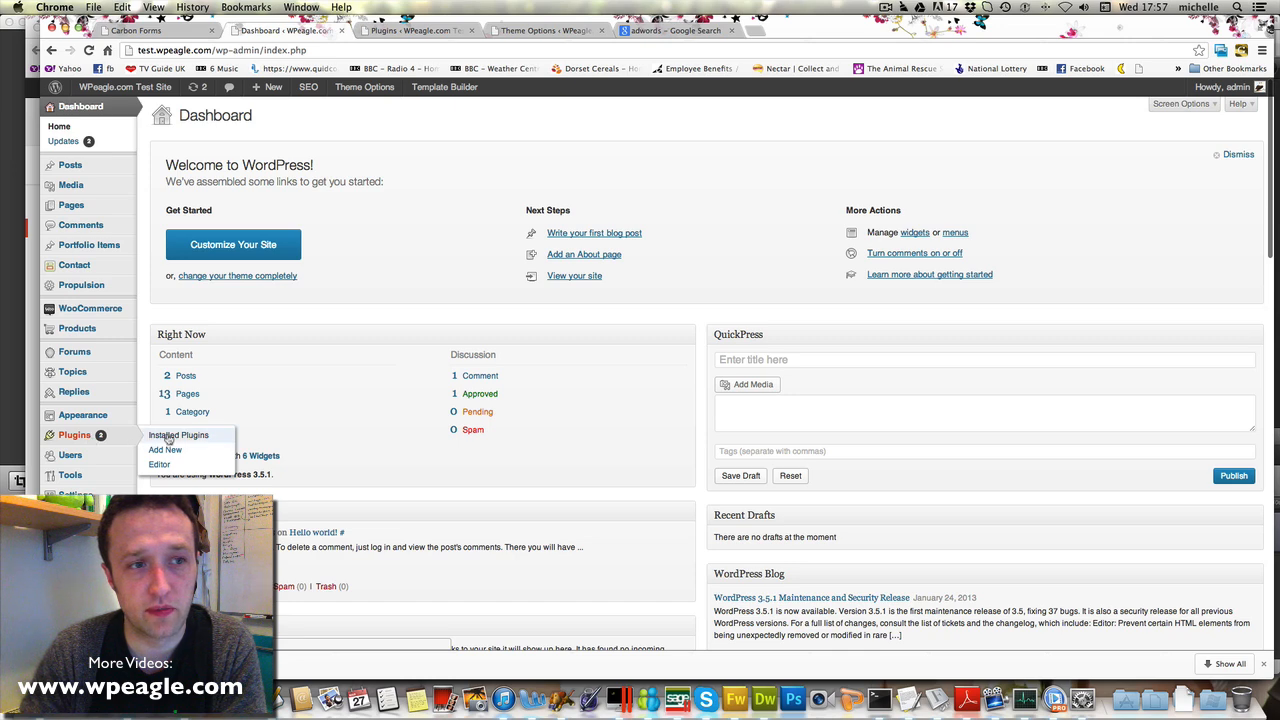
click(165, 433)
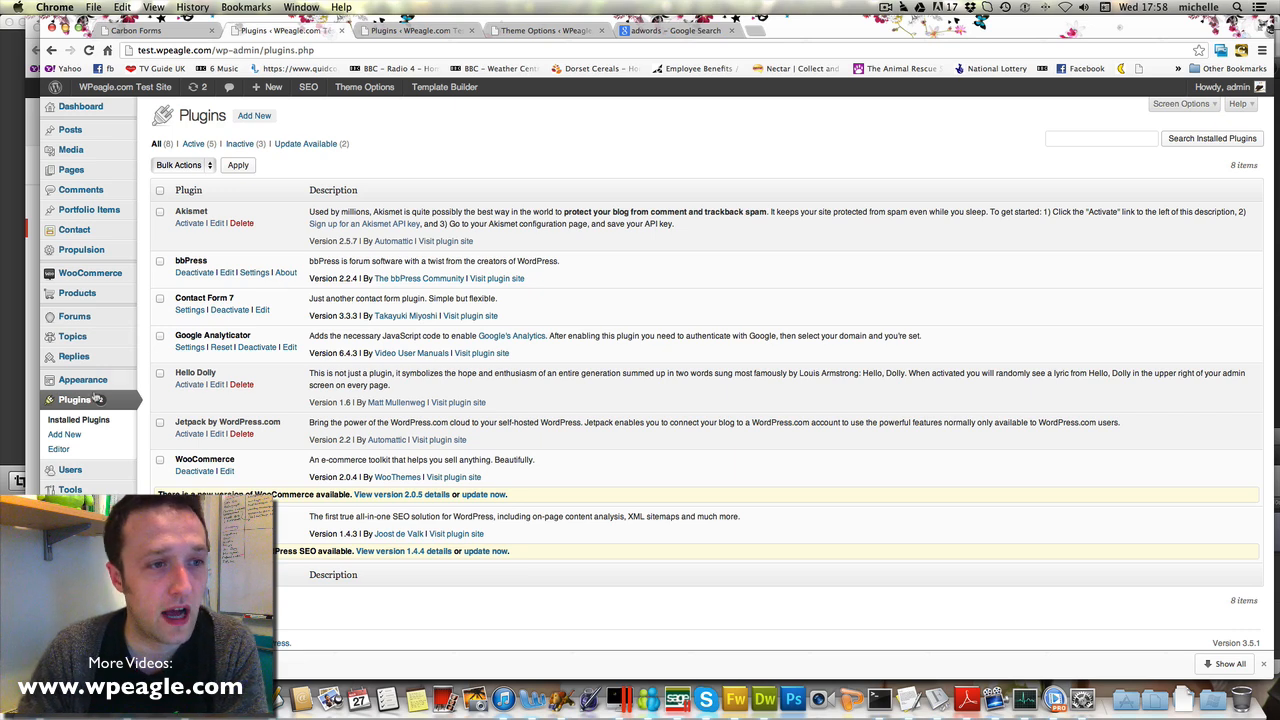
Scan the Installed Plugins list, then open Contact form 1 from the Contact Form 7 forms list
scroll(105, 265, down, 1)
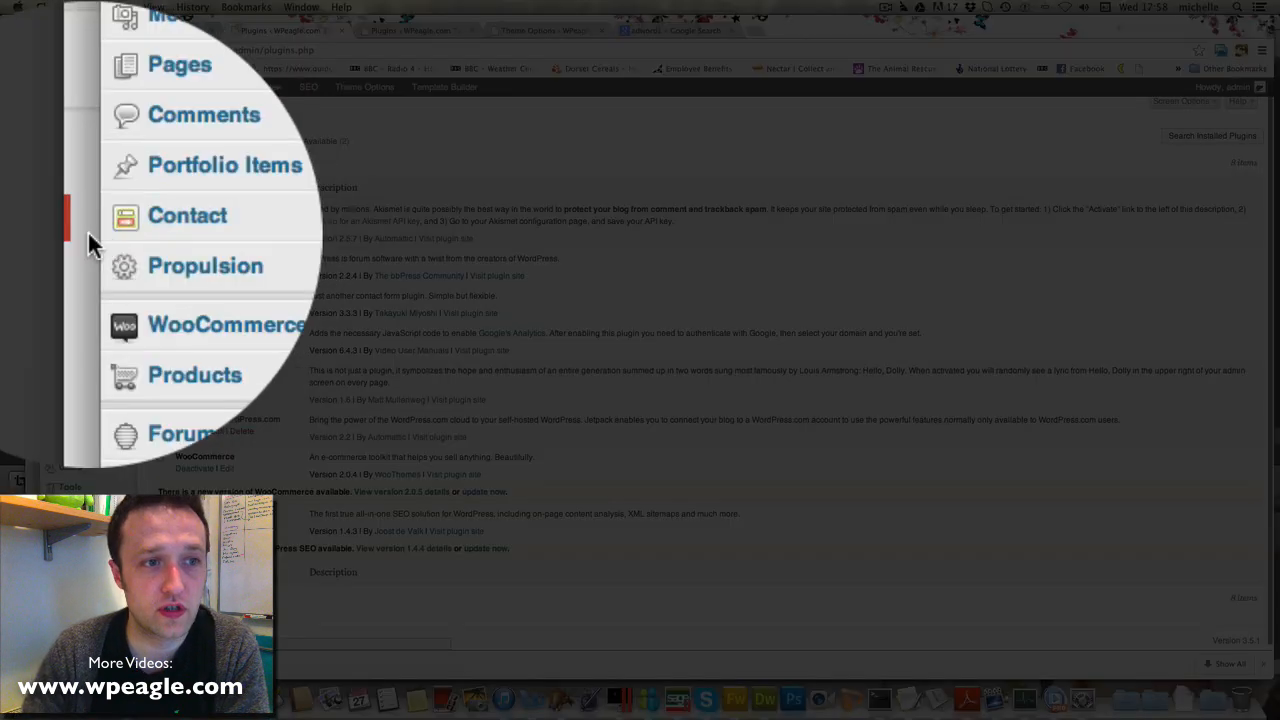
click(222, 245)
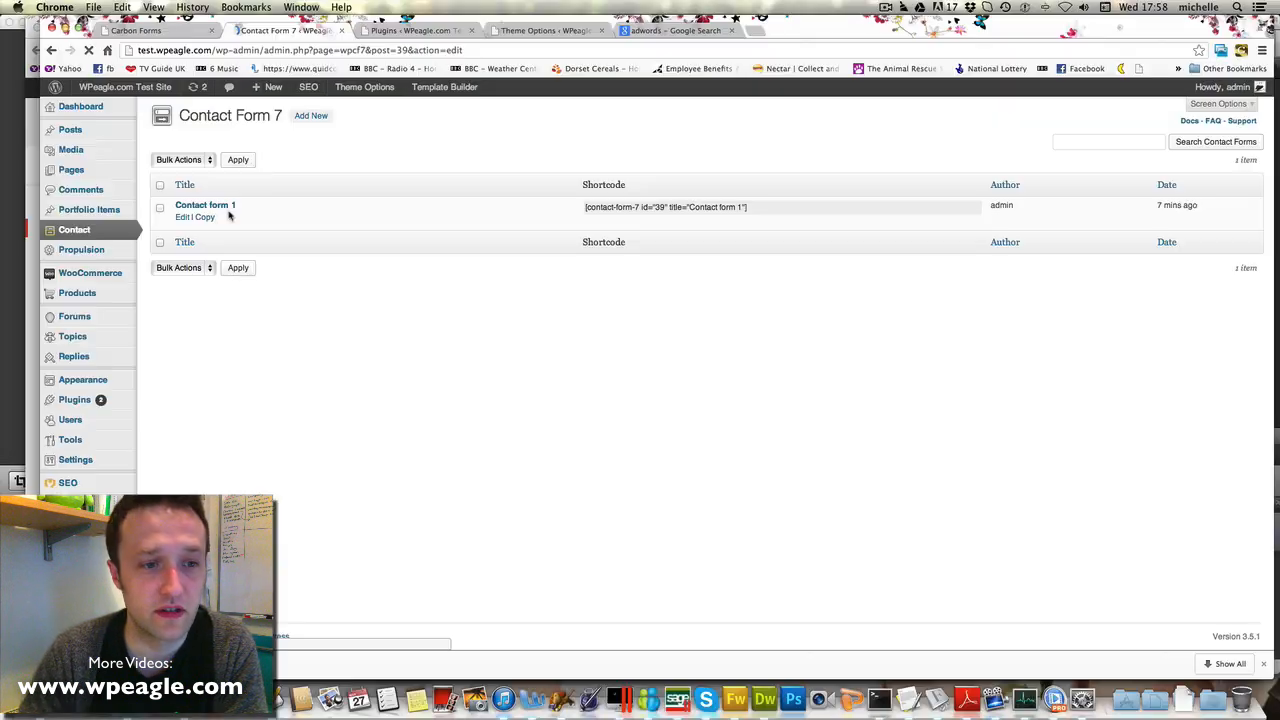
click(205, 208)
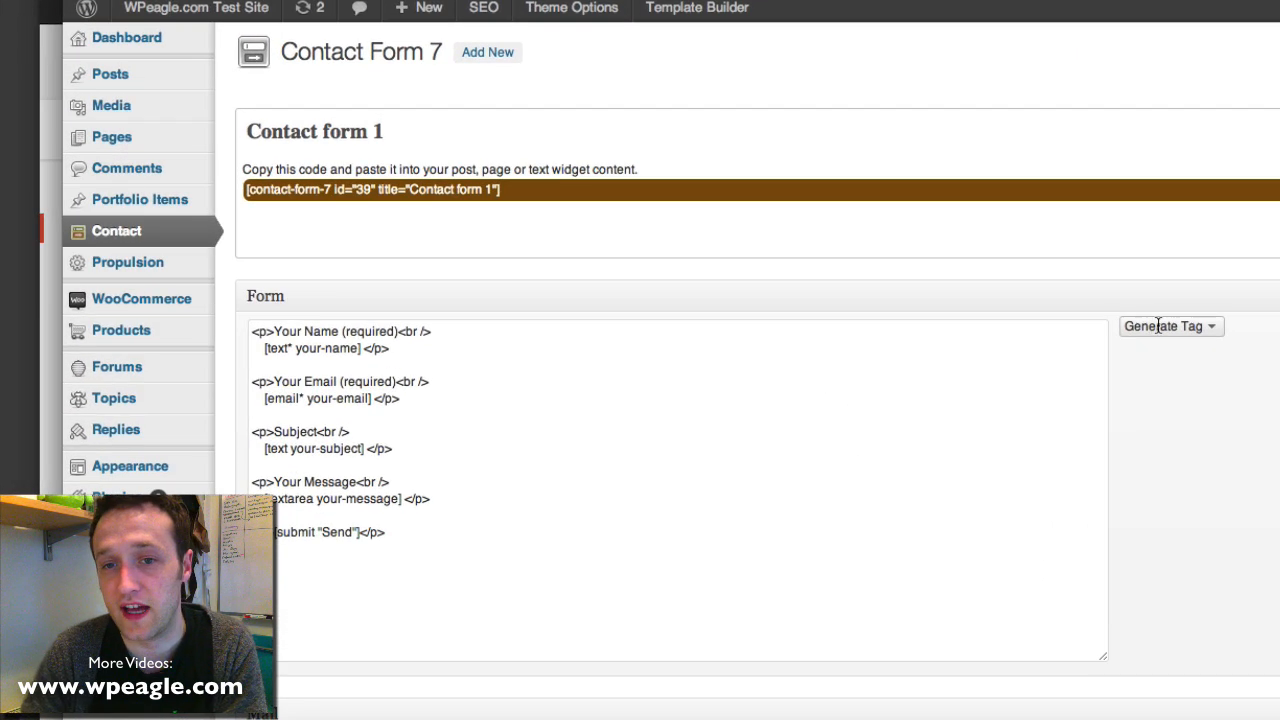
Show, then dismiss, the Generate Tag list of available form tag types
click(745, 290)
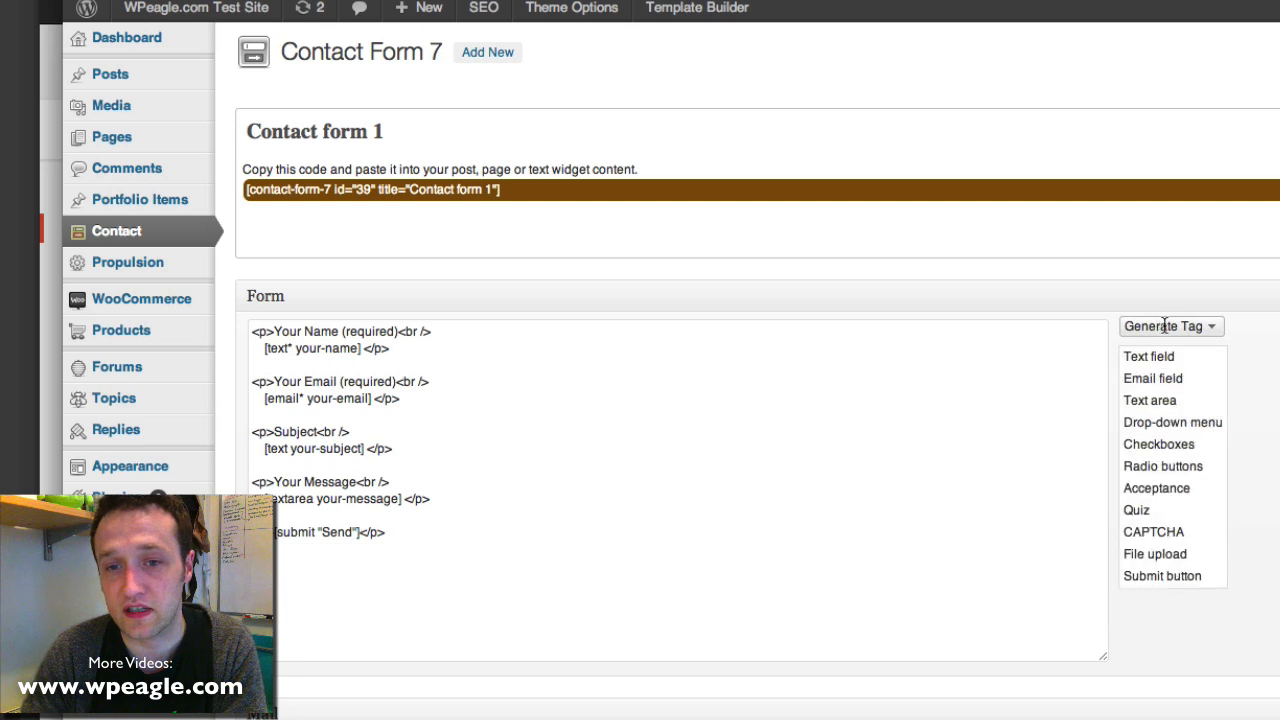
click(777, 403)
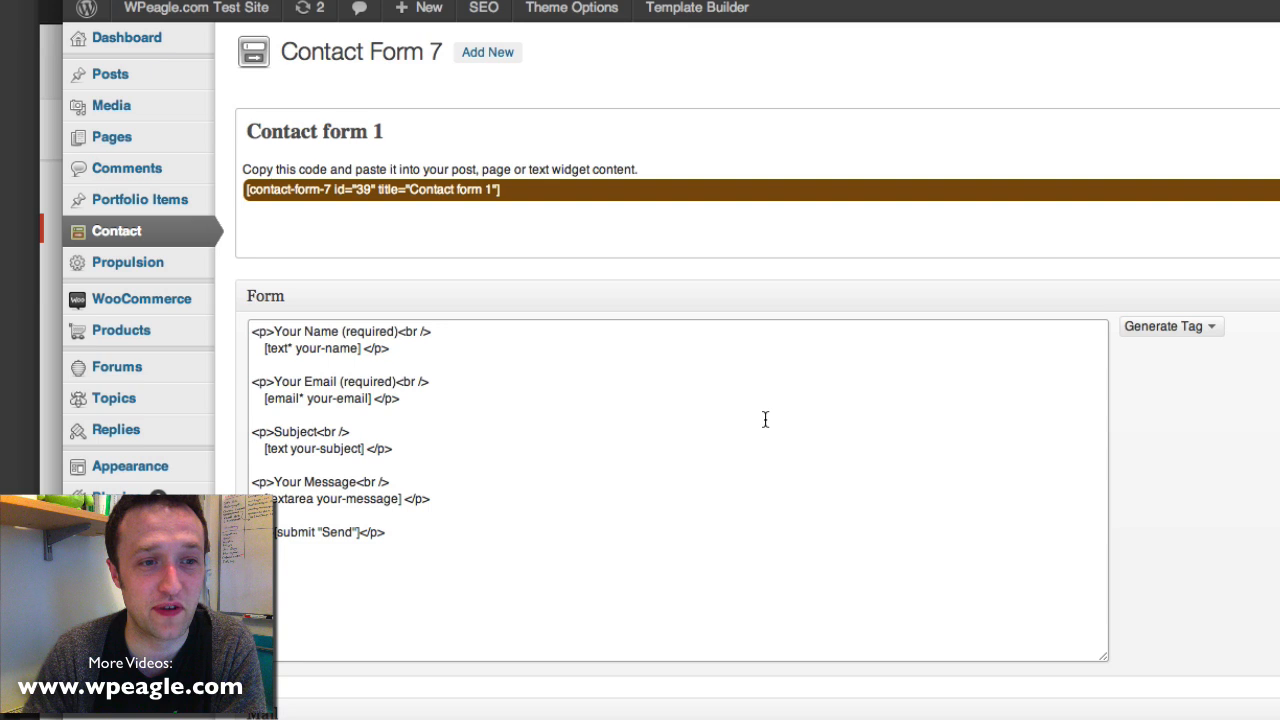
click(1184, 322)
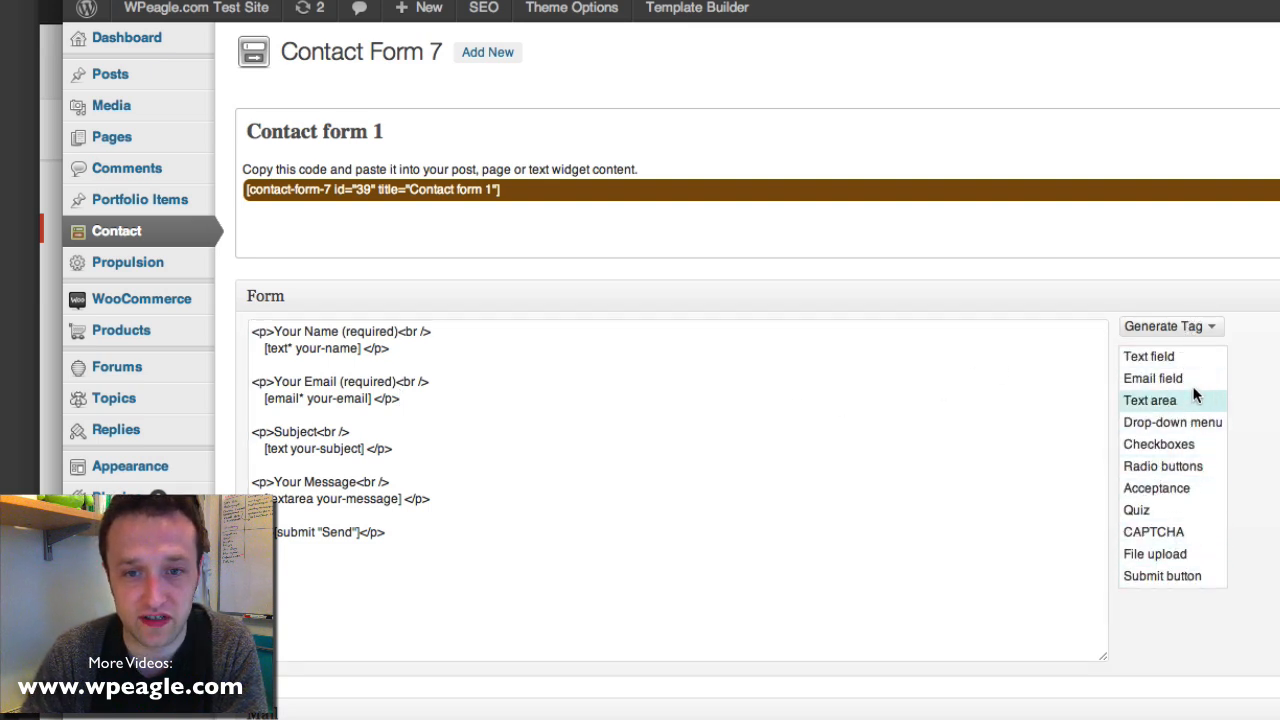
click(824, 432)
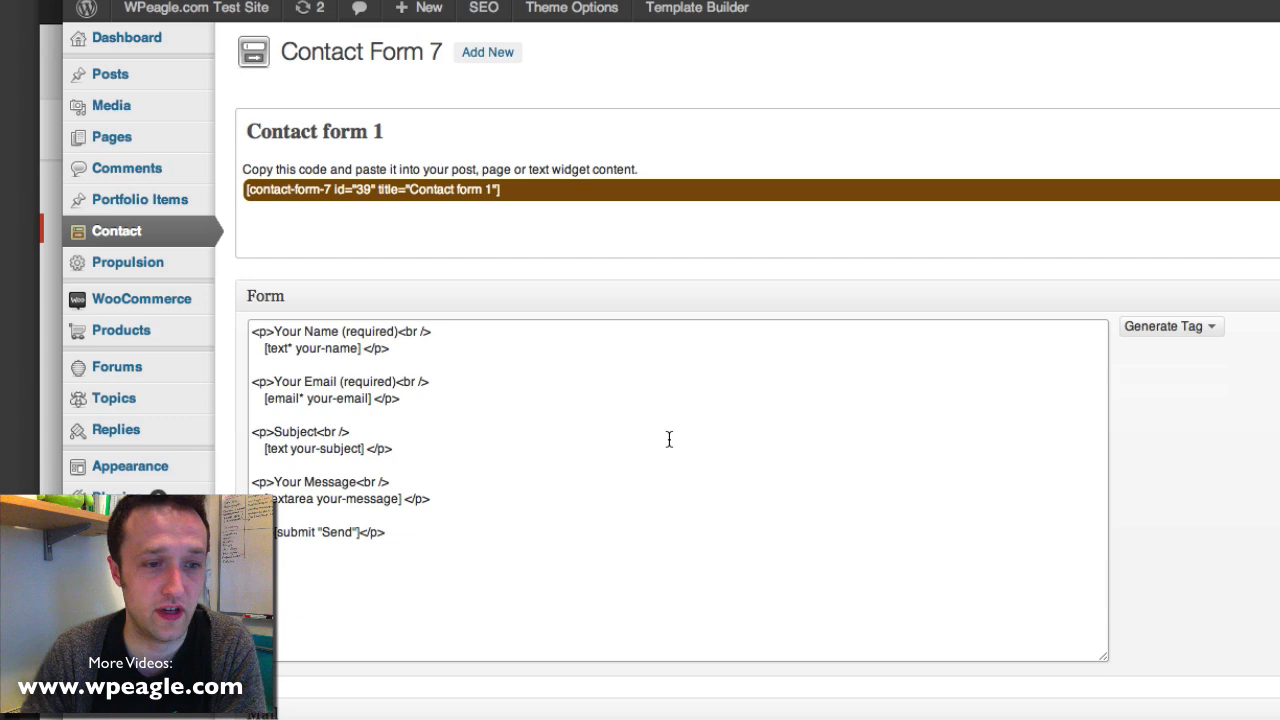
Scroll through Contact form 1's Mail and Messages sections
scroll(669, 439, down, 3)
scroll(667, 438, down, 3)
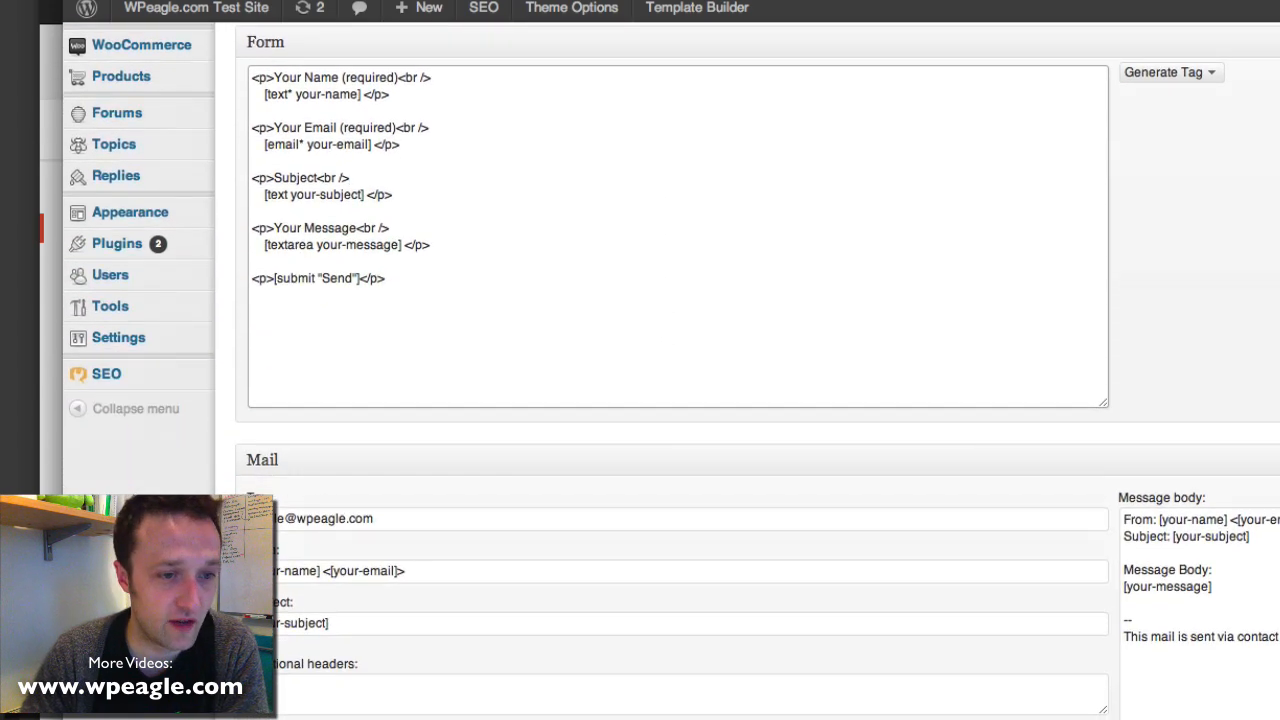
scroll(407, 490, down, 1)
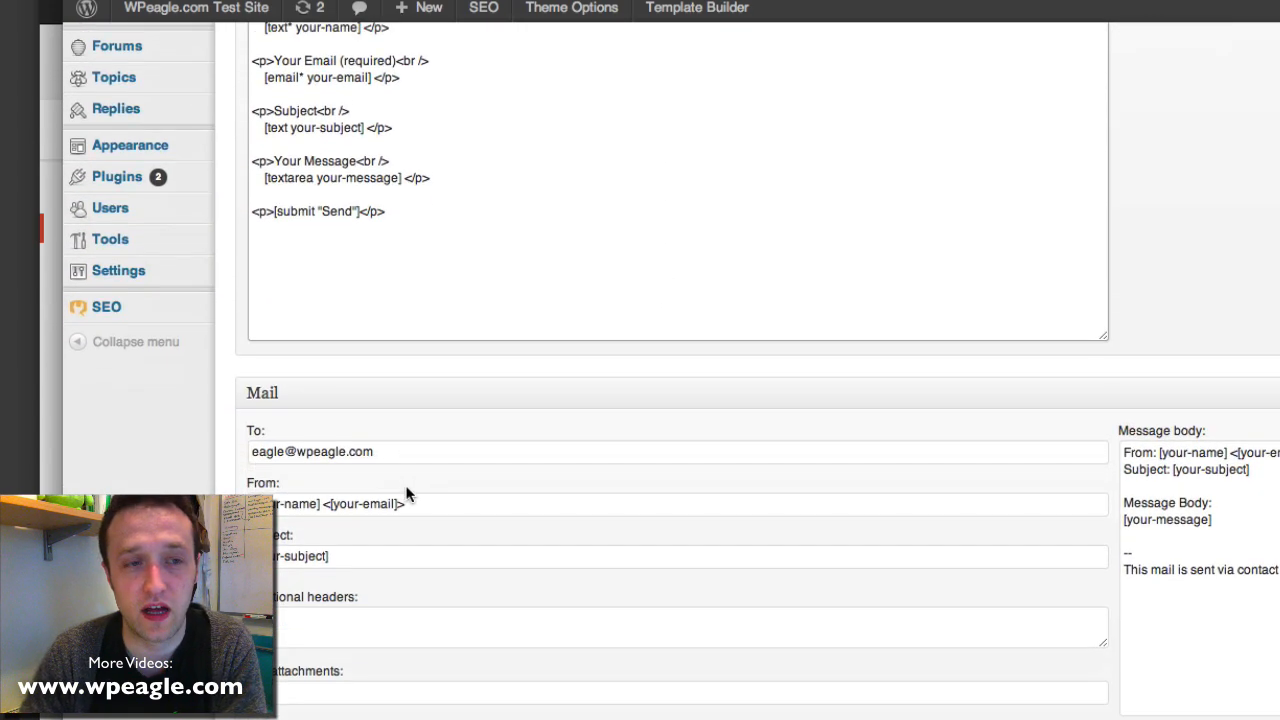
scroll(433, 488, down, 10)
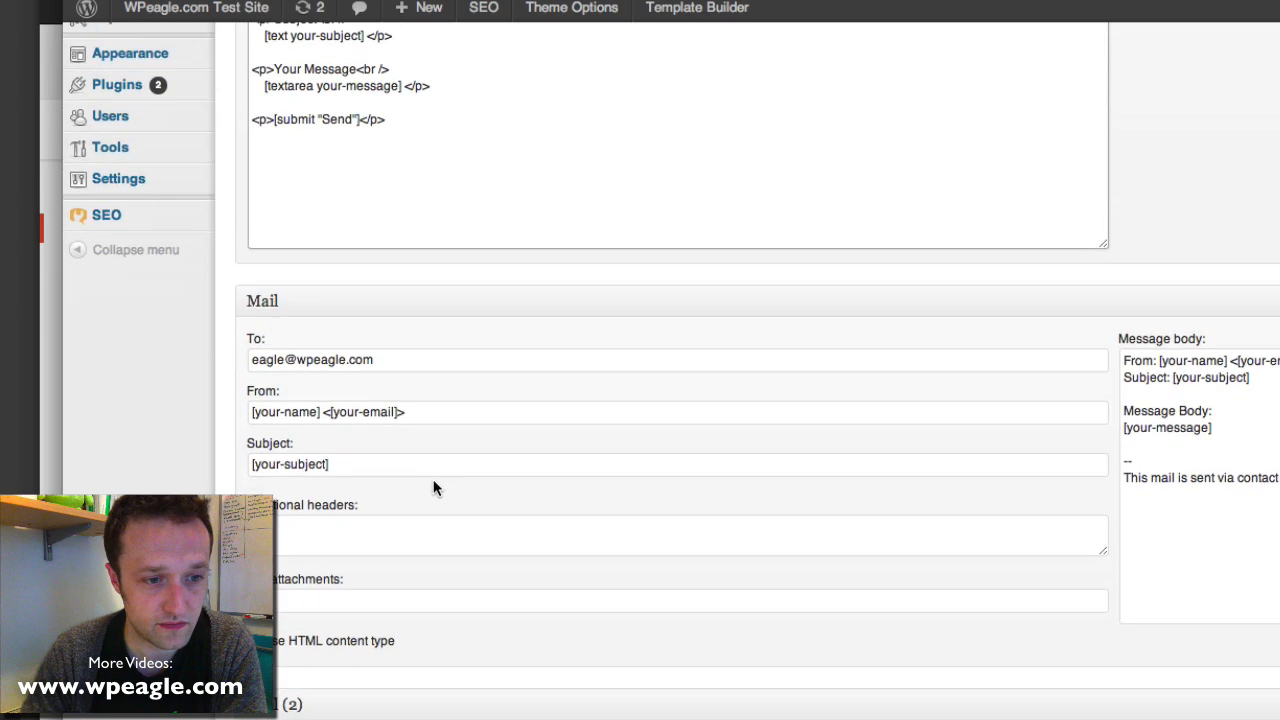
scroll(433, 483, down, 9)
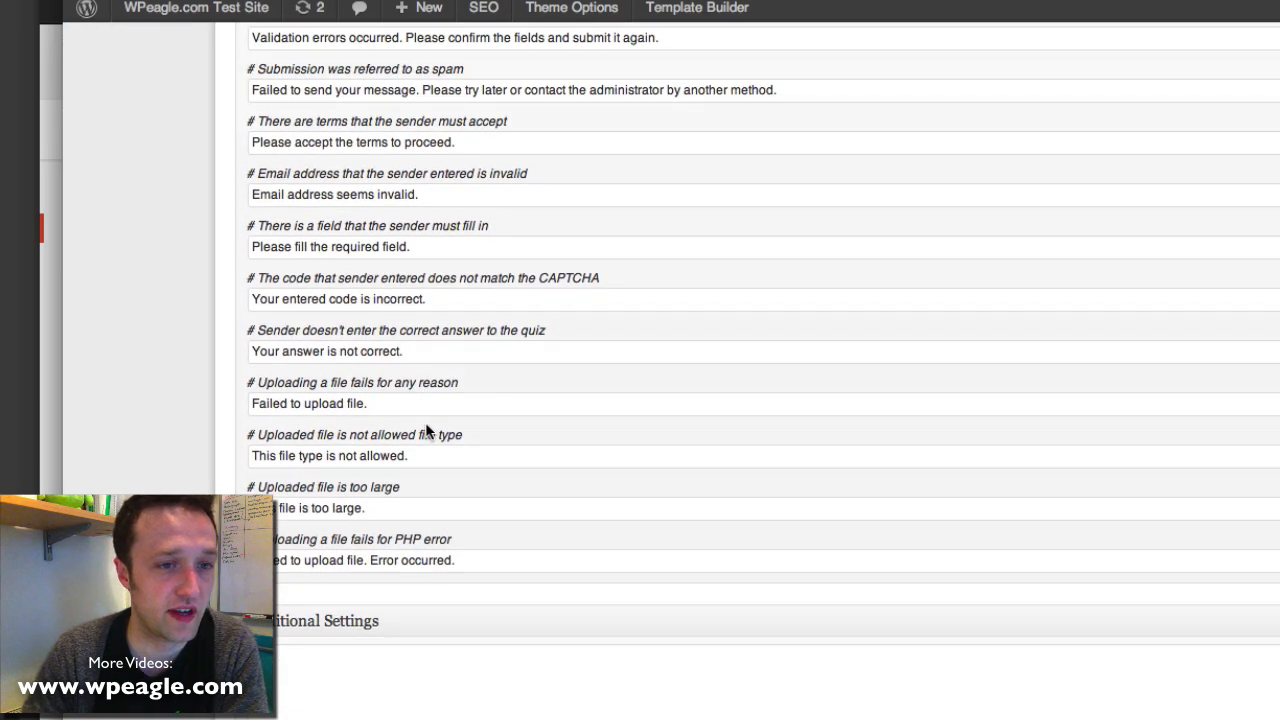
scroll(425, 422, up, 7)
Select the shortcode [contact-form-7 id="39" title="Contact form 1"] at the top of the form editor
scroll(425, 421, down, 7)
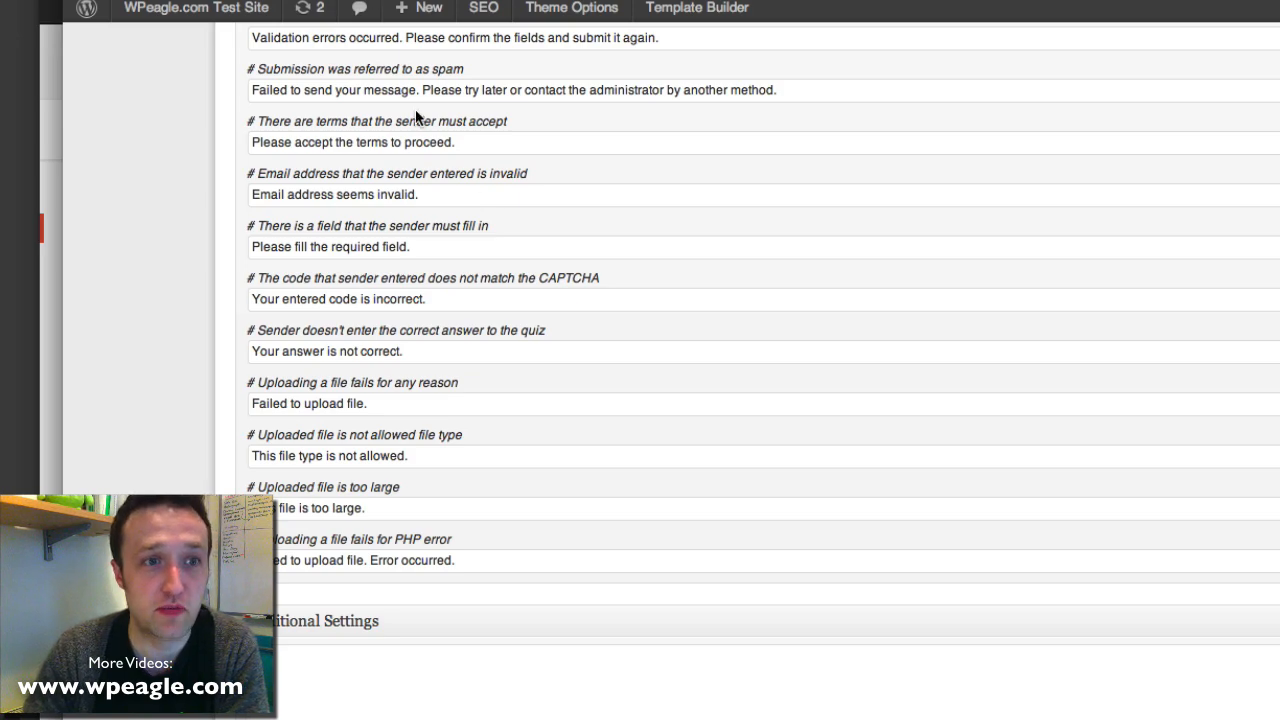
scroll(415, 112, up, 20)
mouse_move(419, 17)
scroll(413, 112, down, 20)
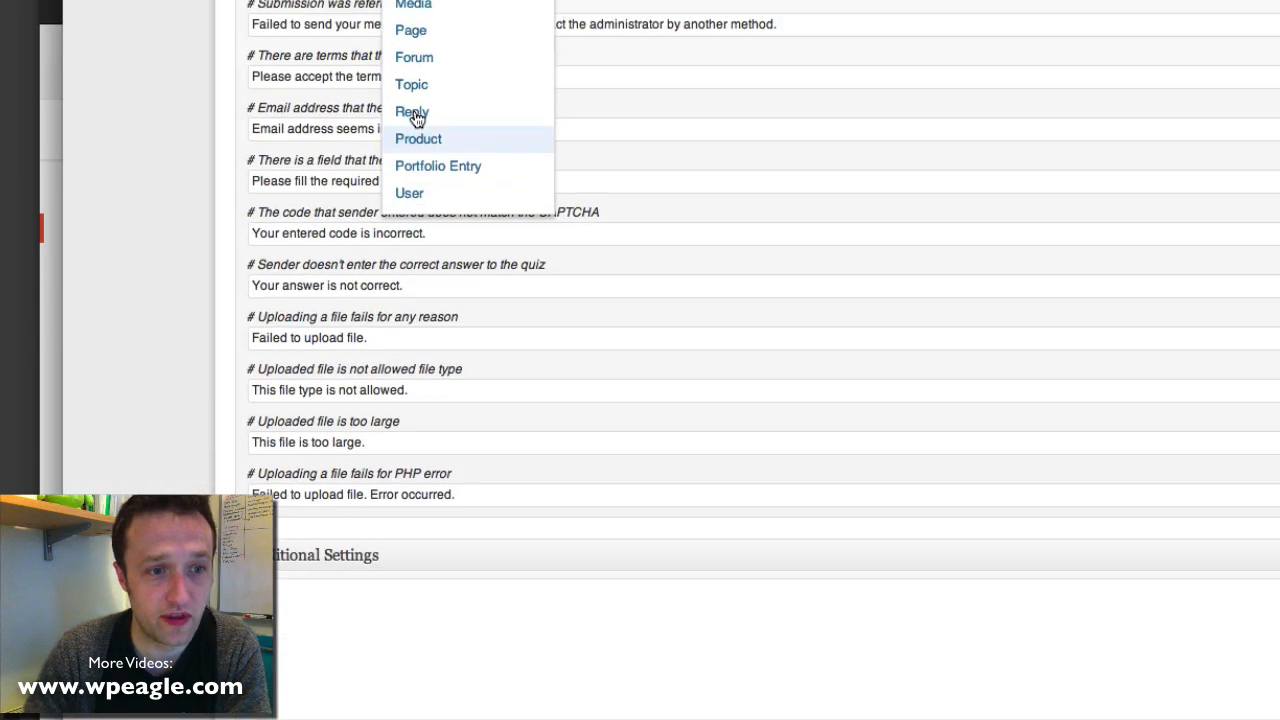
scroll(590, 293, up, 20)
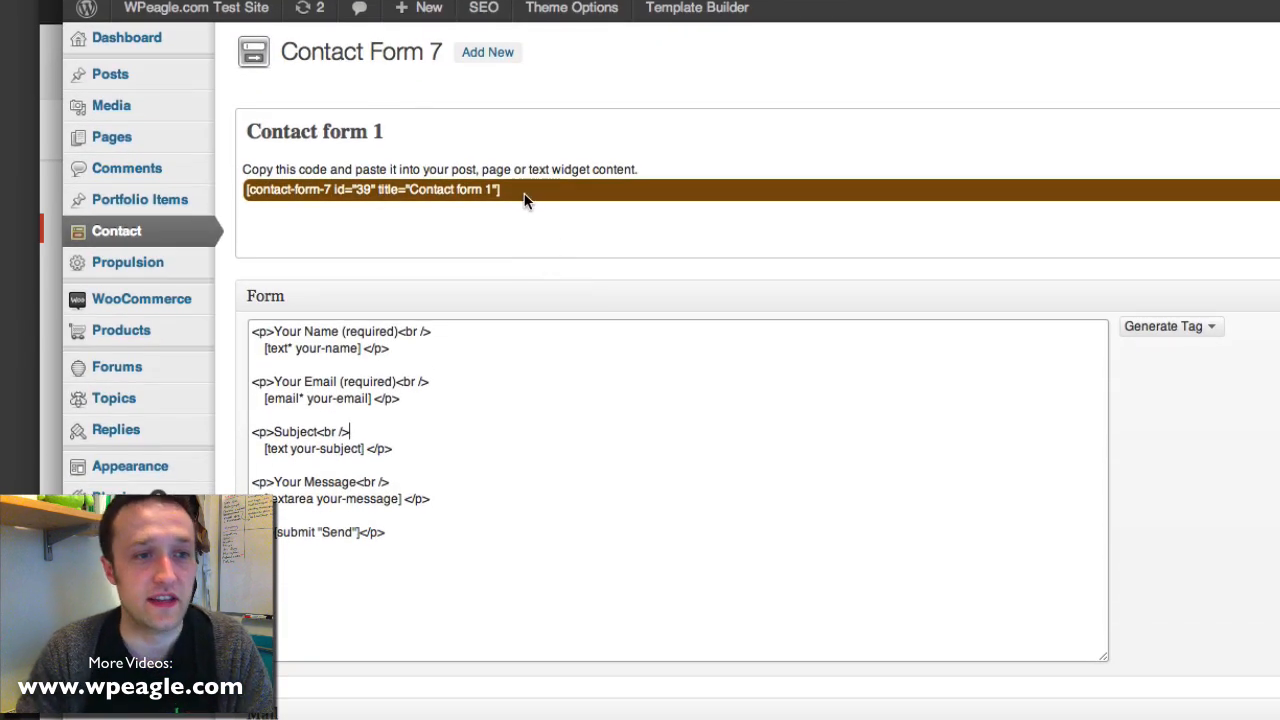
drag(502, 189, 246, 189)
key(super+c)
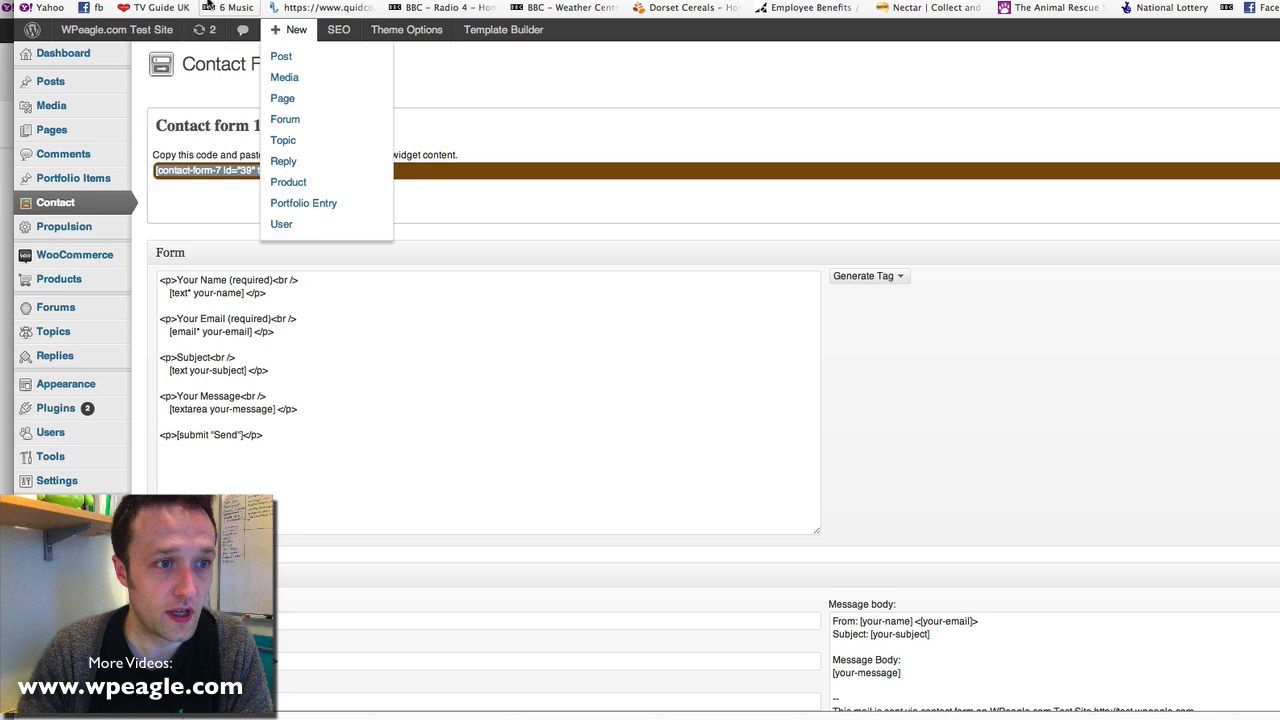
Paste the Contact form 1 shortcode at the end of the Sample Page and update it
click(165, 131)
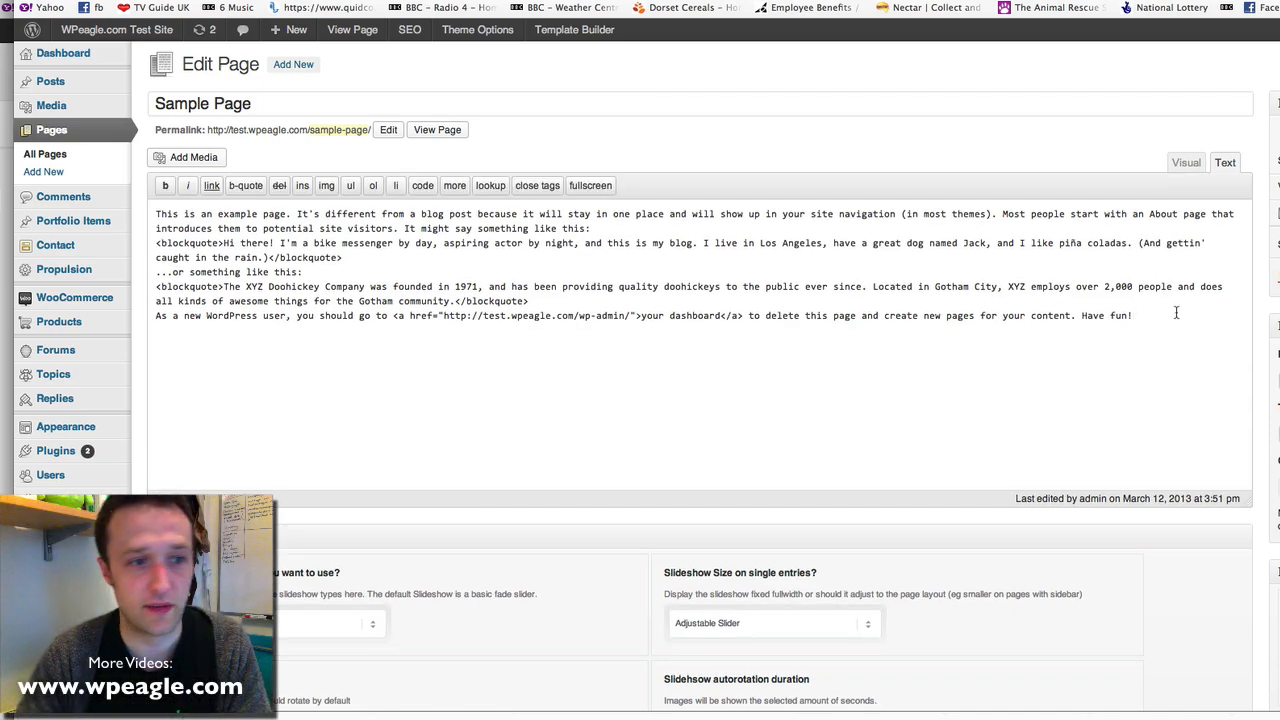
key(super+v)
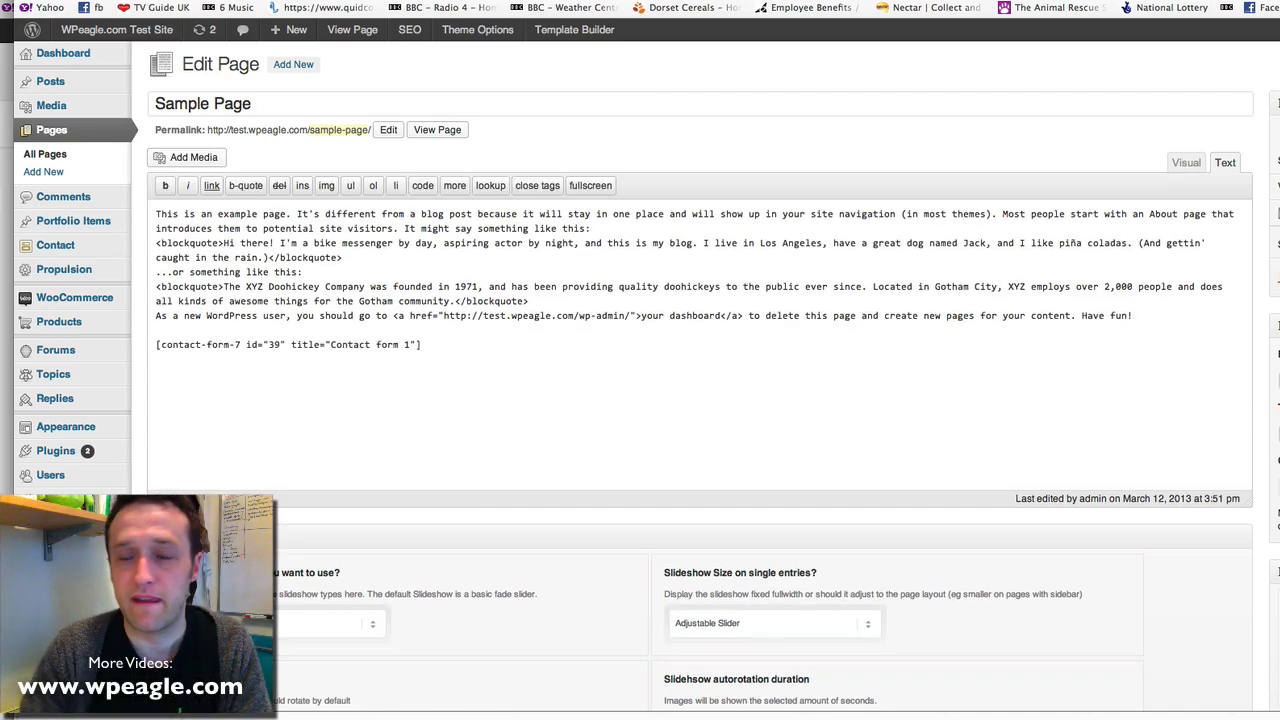
key(shift+Tab)
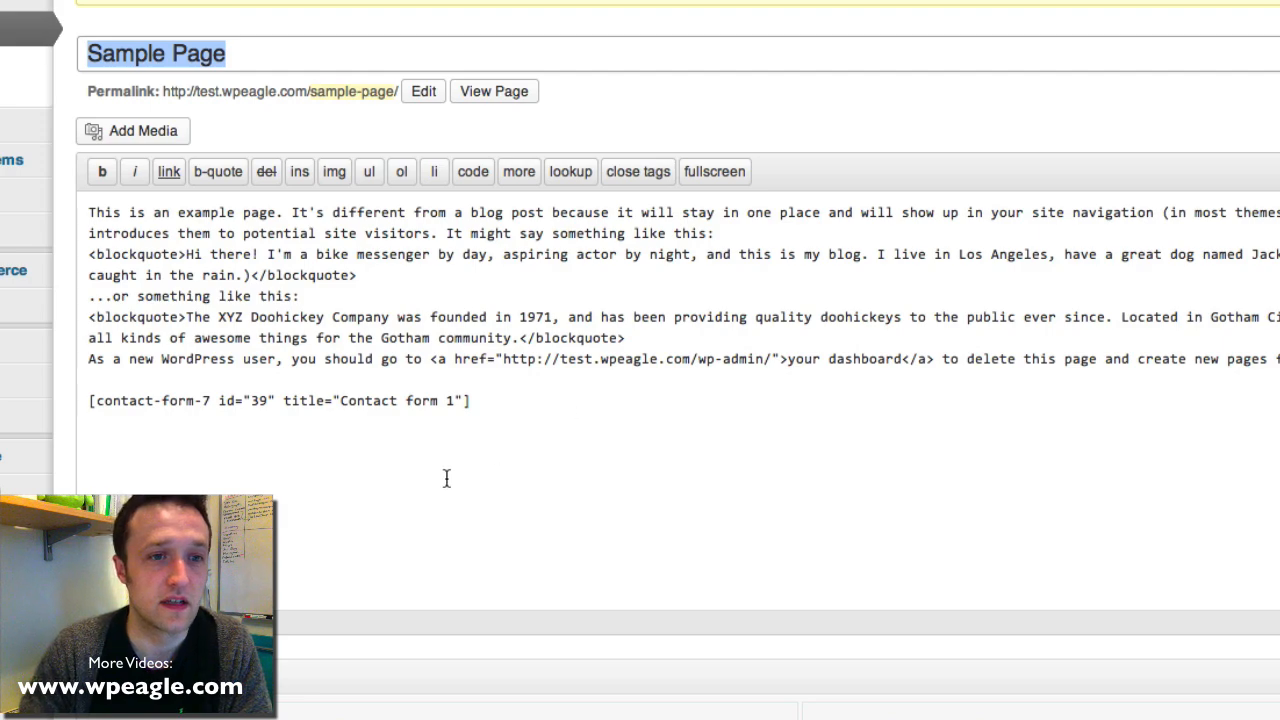
click(497, 95)
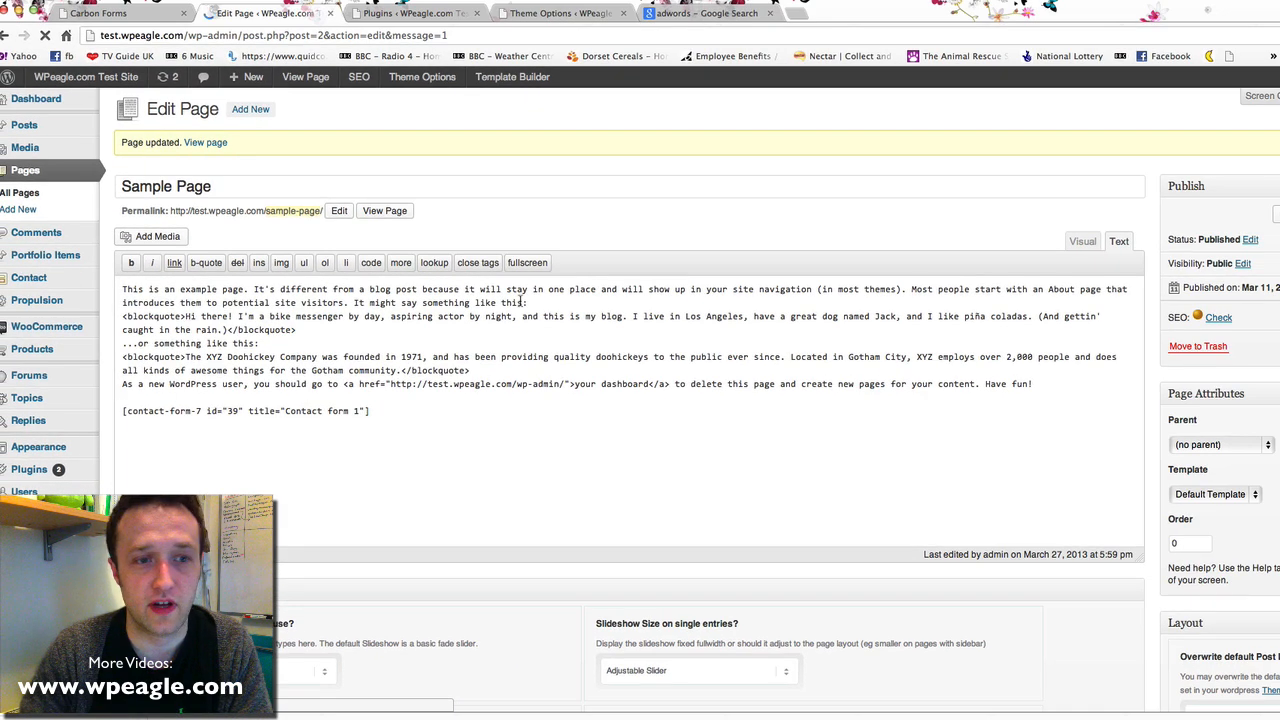
Fill the Sample Page contact form with a test name, an e-mail, subject Test and message test
scroll(474, 300, down, 5)
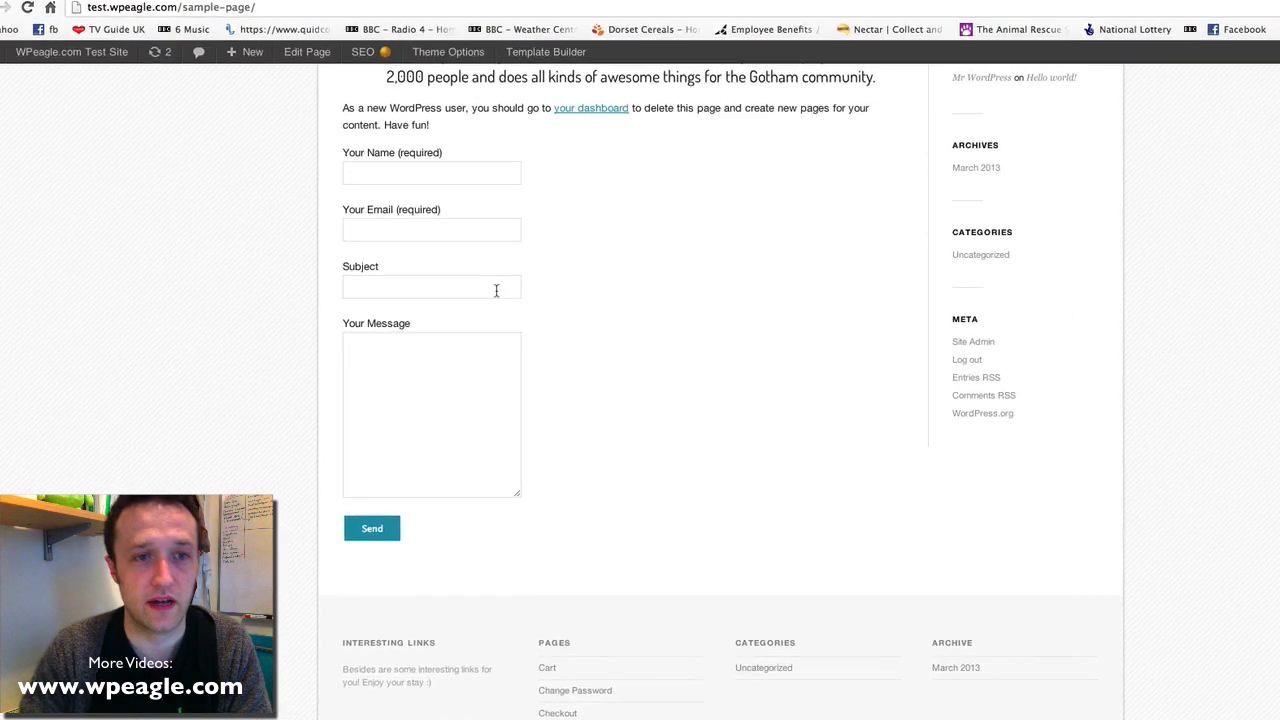
click(469, 172)
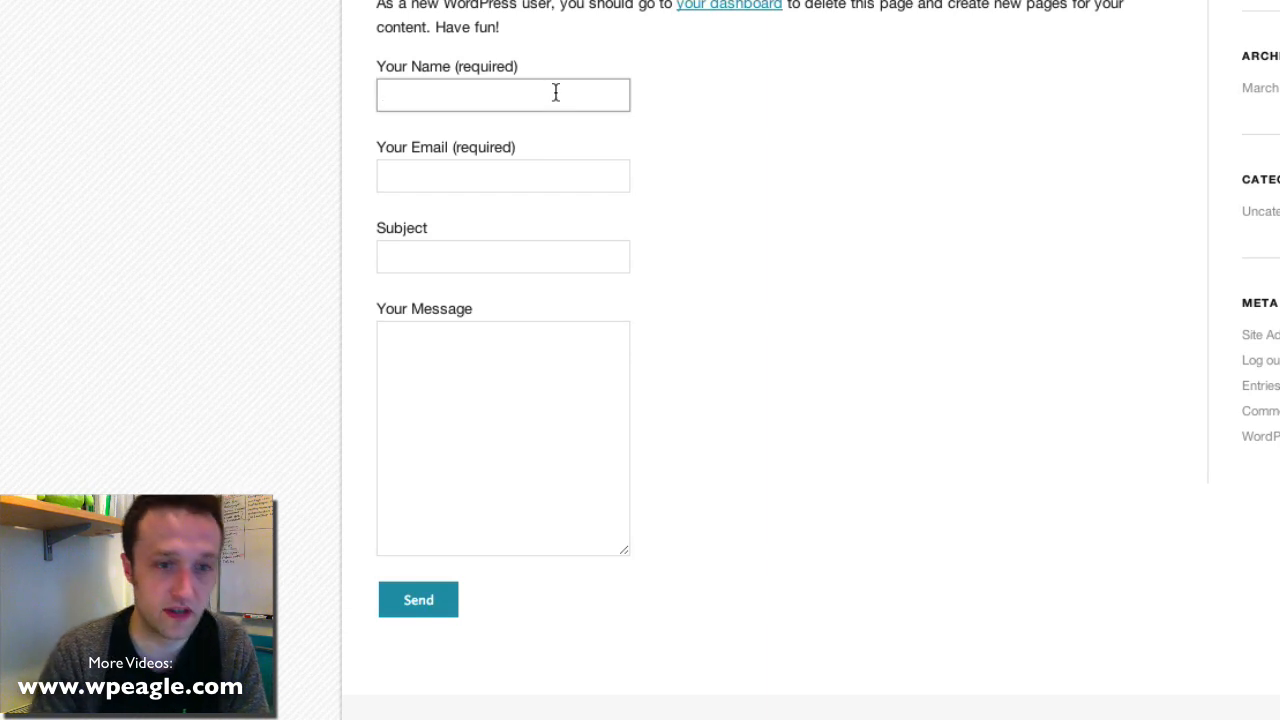
text(Eagle)
key(Tab)
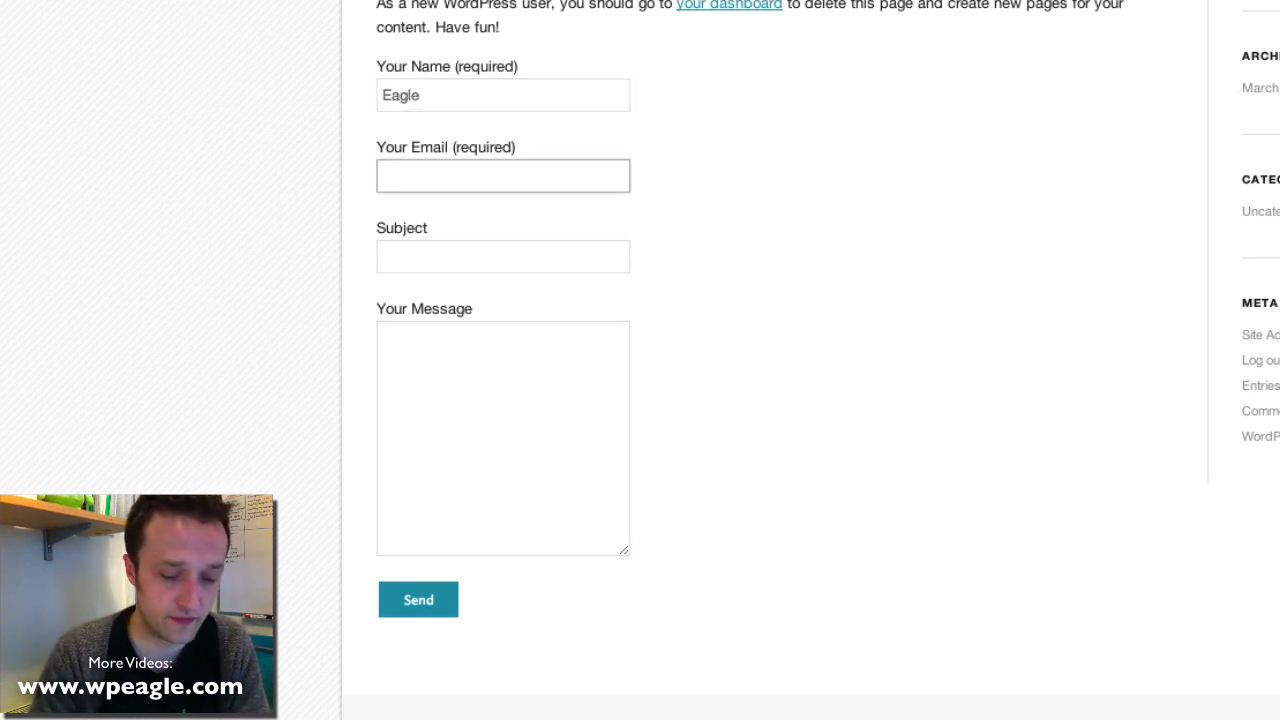
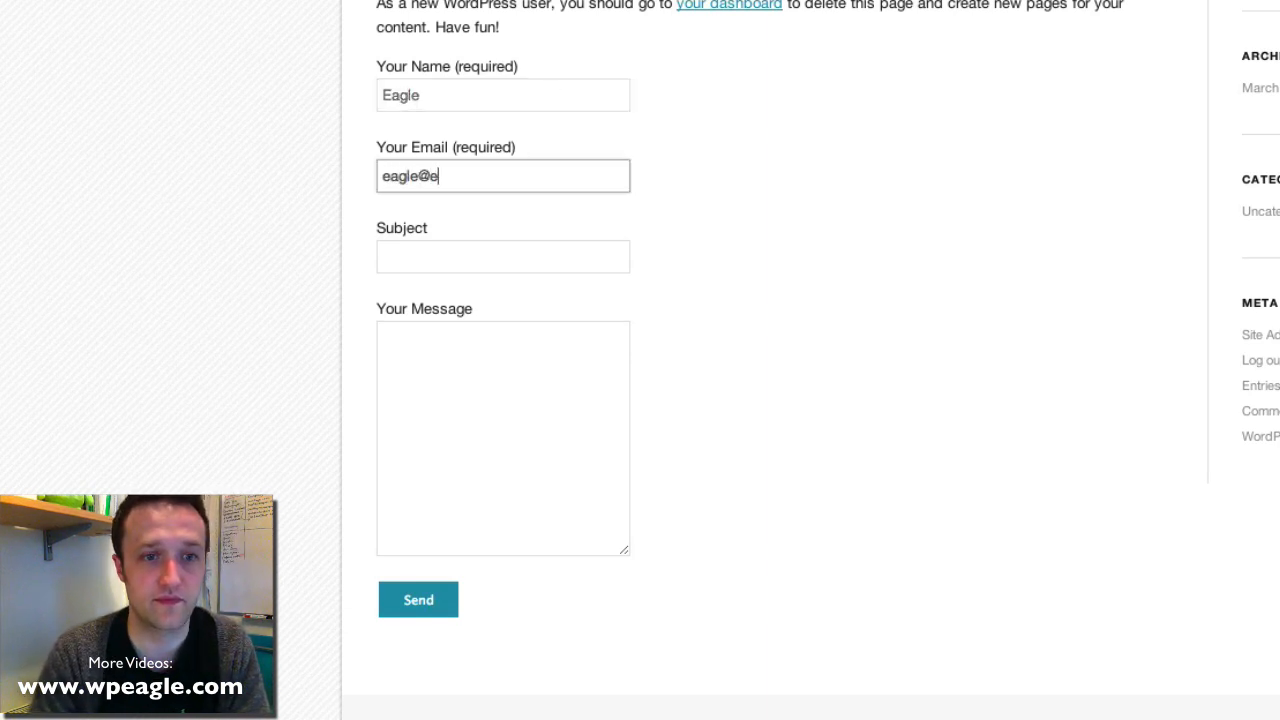
key(Tab)
text(Test)
key(Tab)
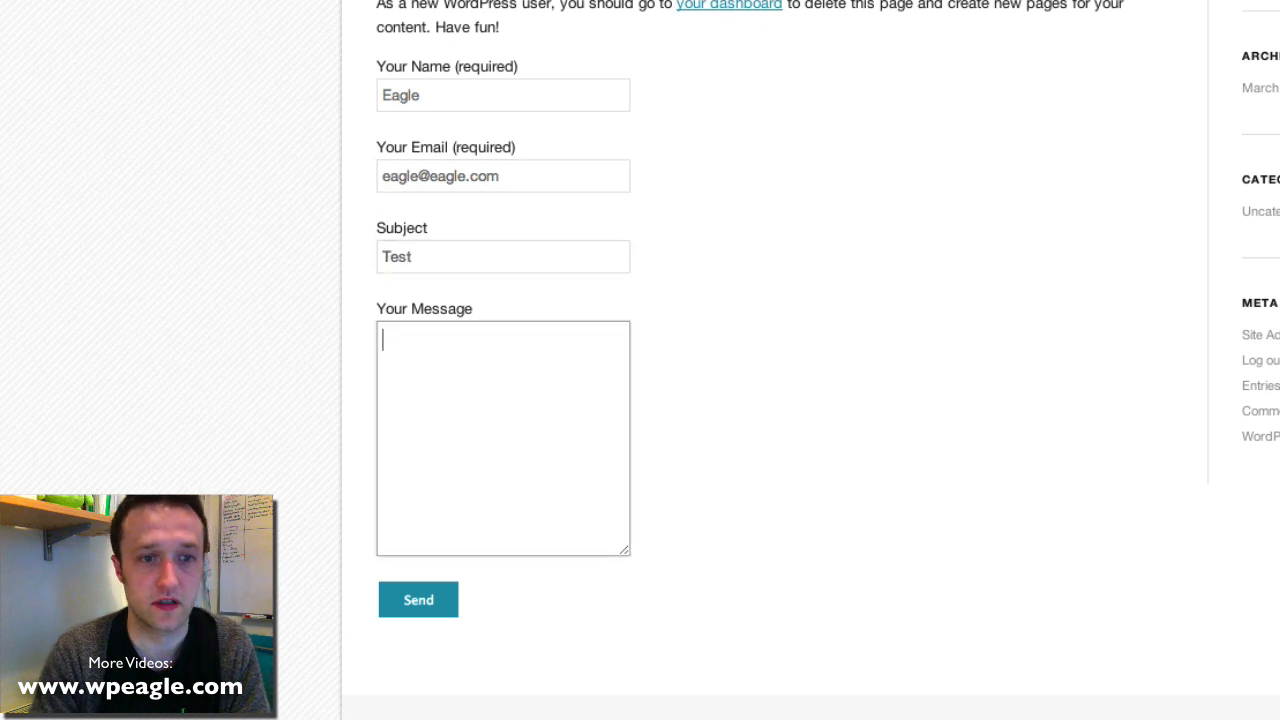
text(test)
Send the test message and scroll the page to check the result
click(420, 600)
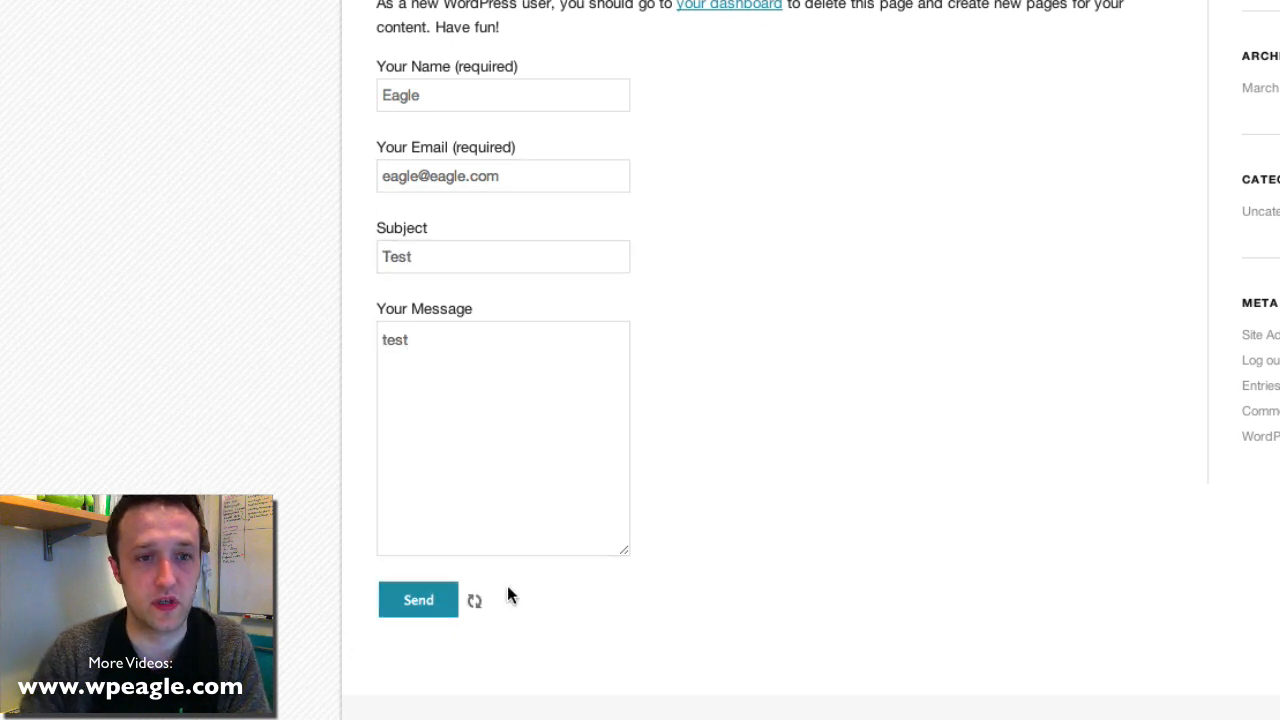
scroll(533, 709, up, 3)
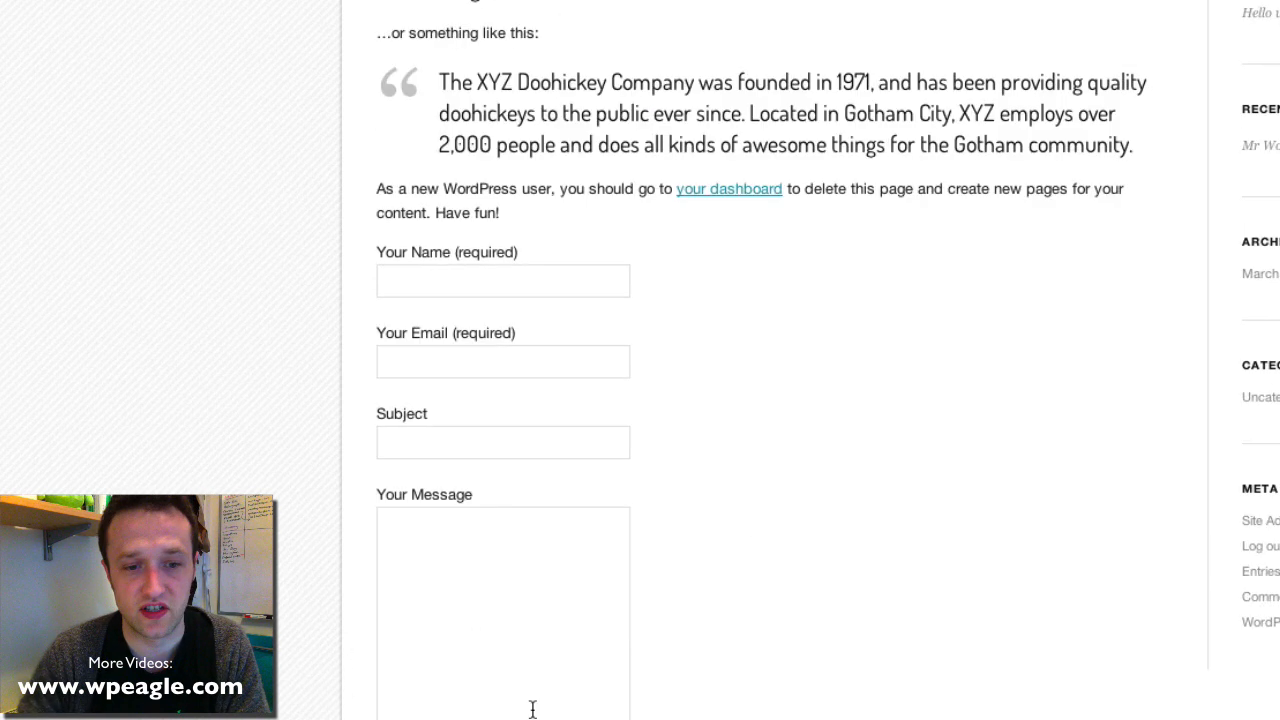
scroll(735, 670, up, 5)
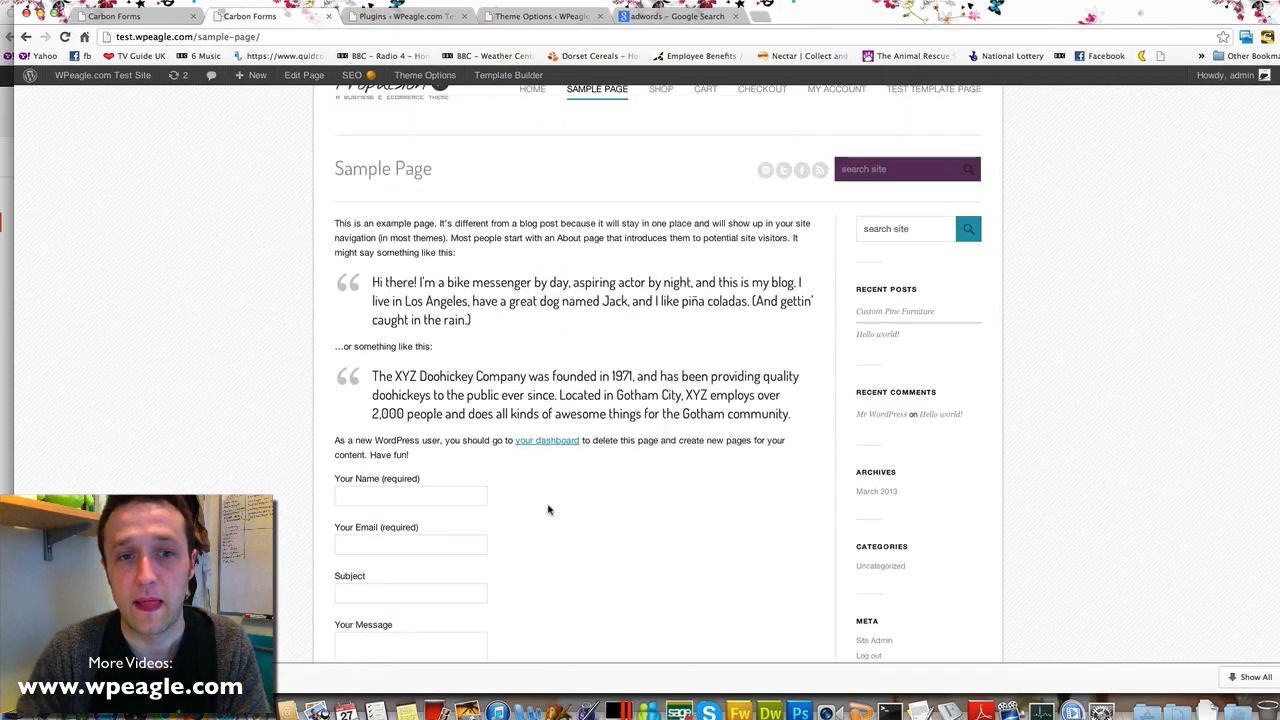
scroll(547, 510, down, 8)
scroll(548, 510, up, 10)
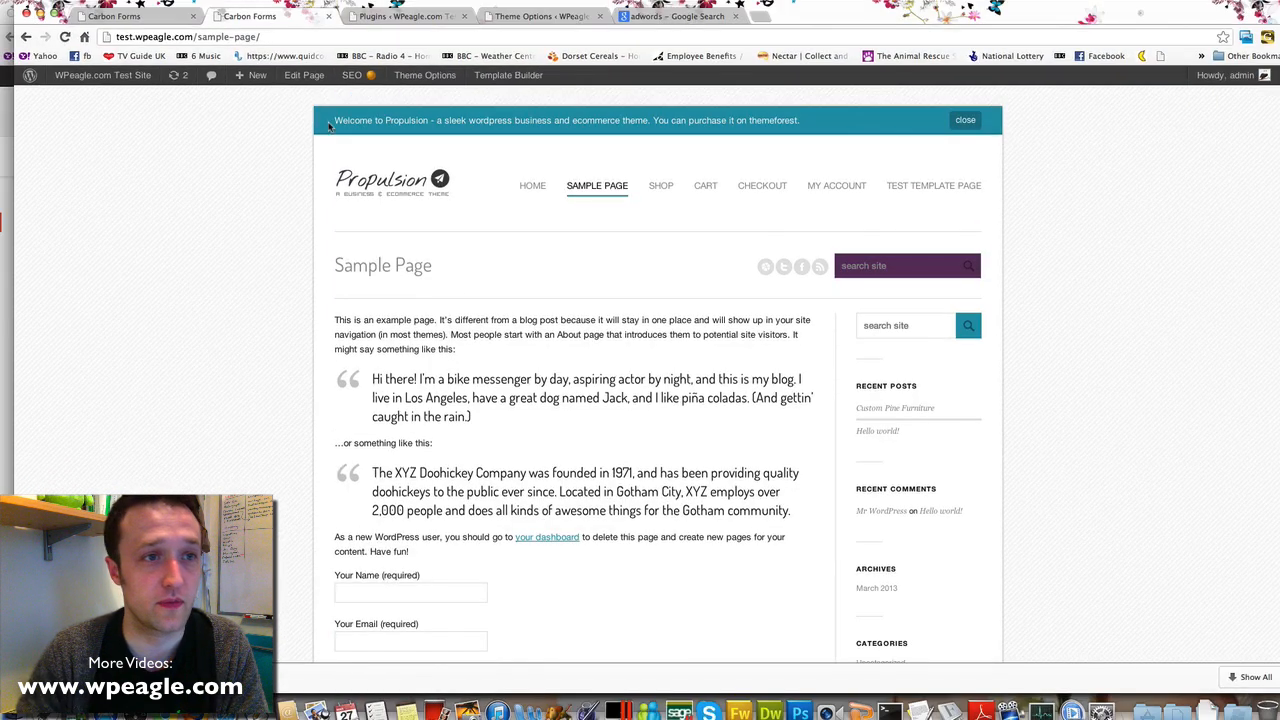
Create a new page titled Thanks reading "Thanks for getting in touch. We'll call you soon."
click(262, 82)
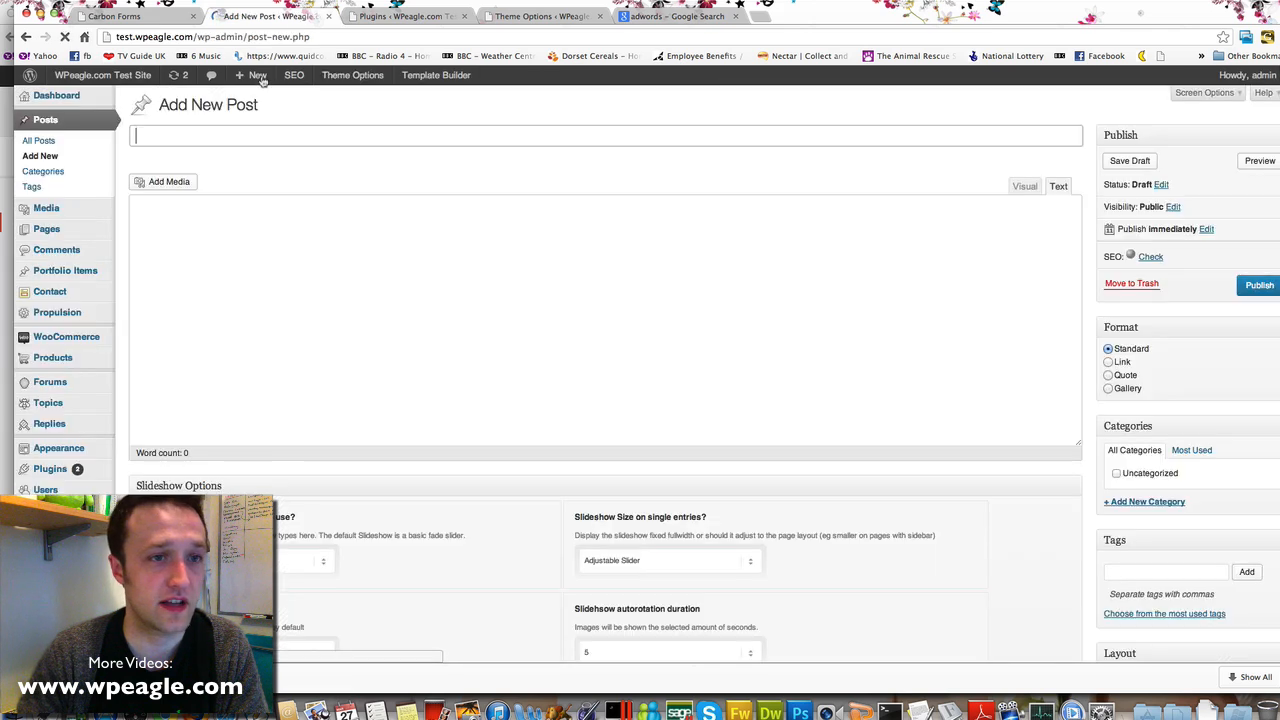
click(278, 137)
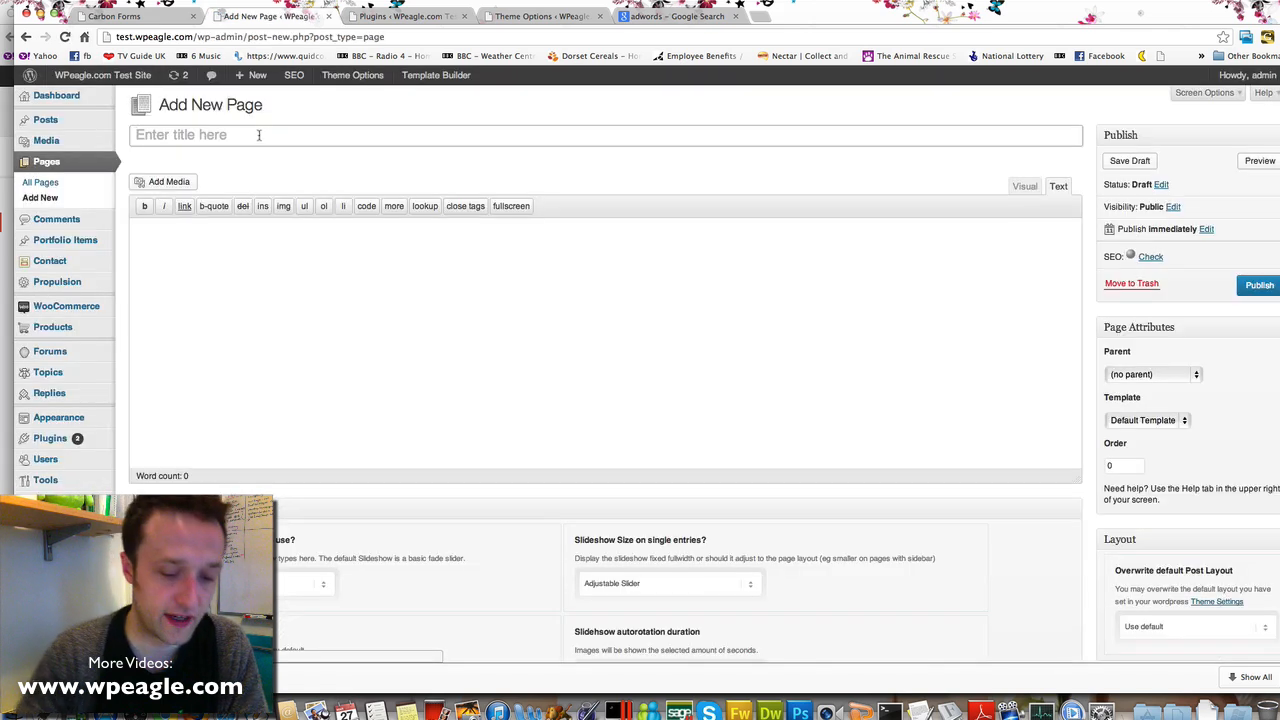
text(Thanks for)
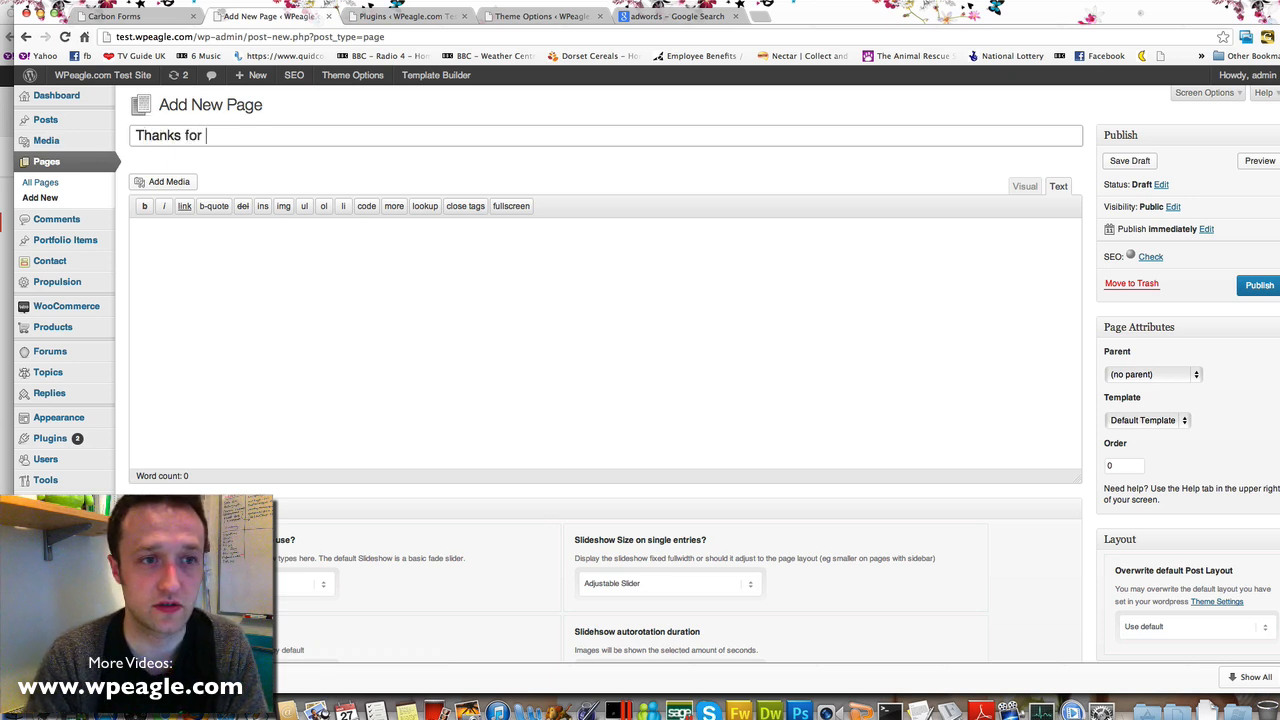
key(BackSpace)
key(BackSpace)
key(BackSpace)
key(BackSpace)
key(Tab)
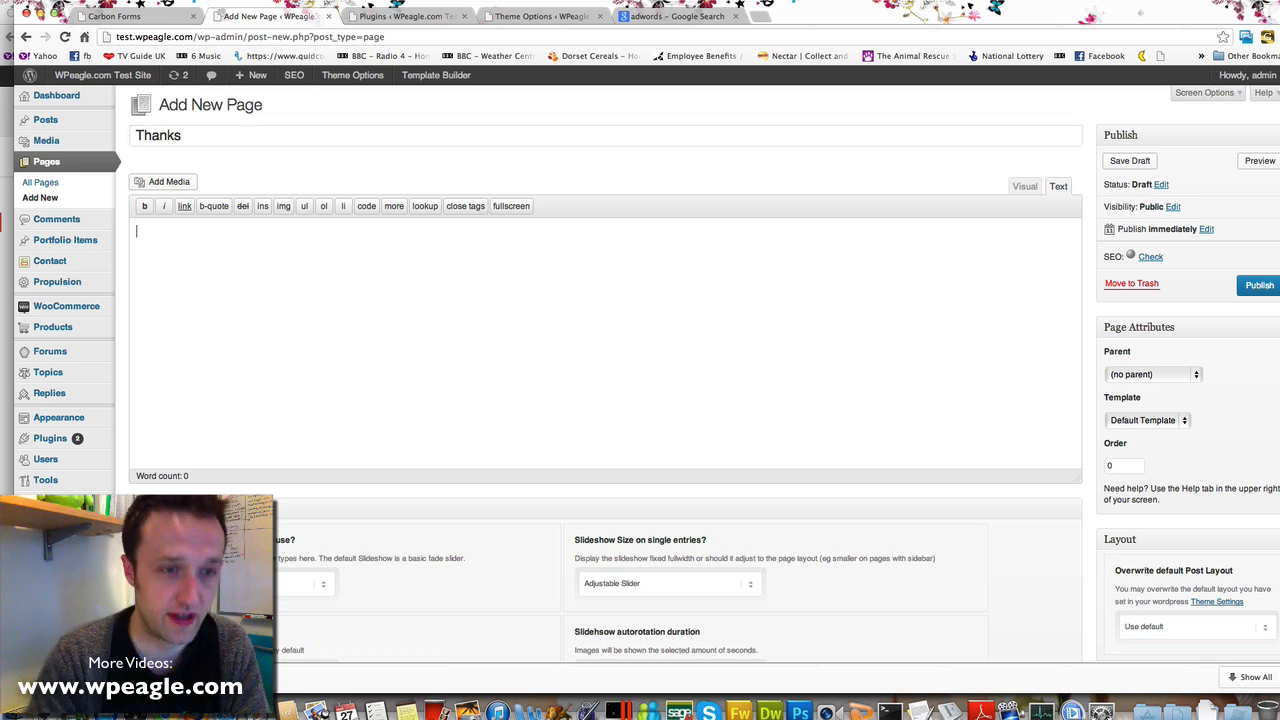
text(Thanks for gett)
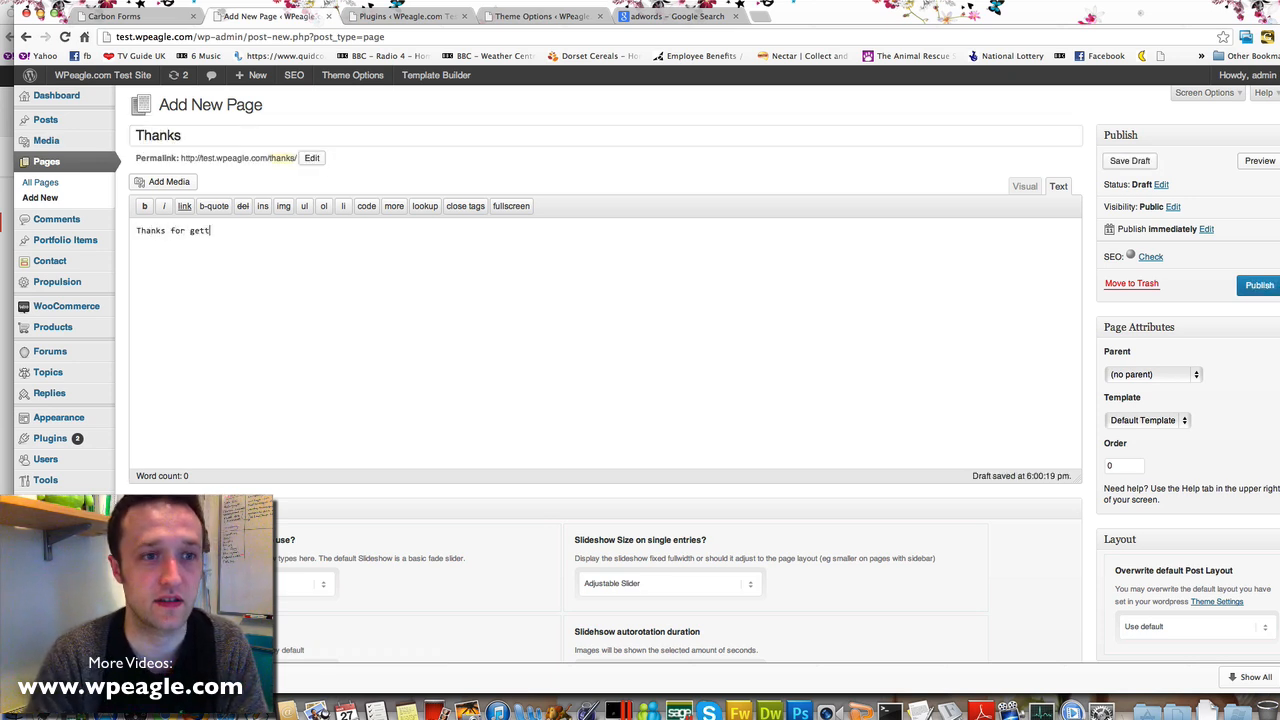
text(ing in touch. We'll)
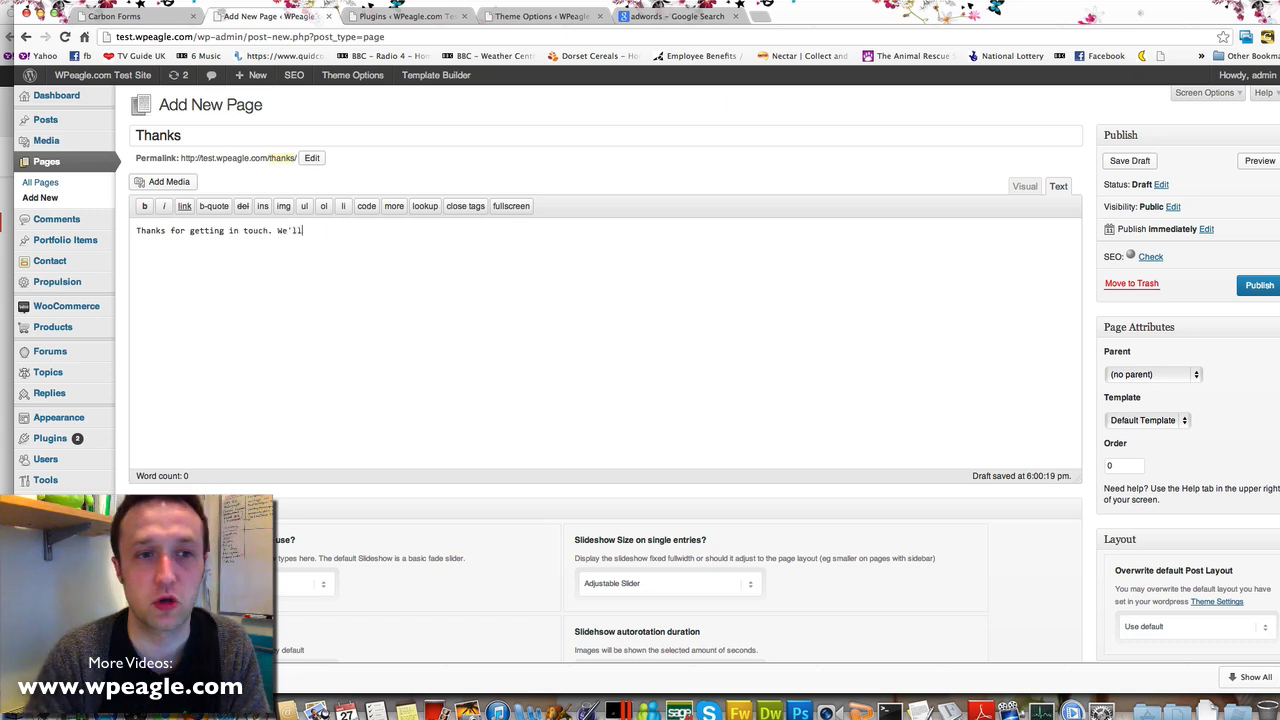
text( call you soon.)
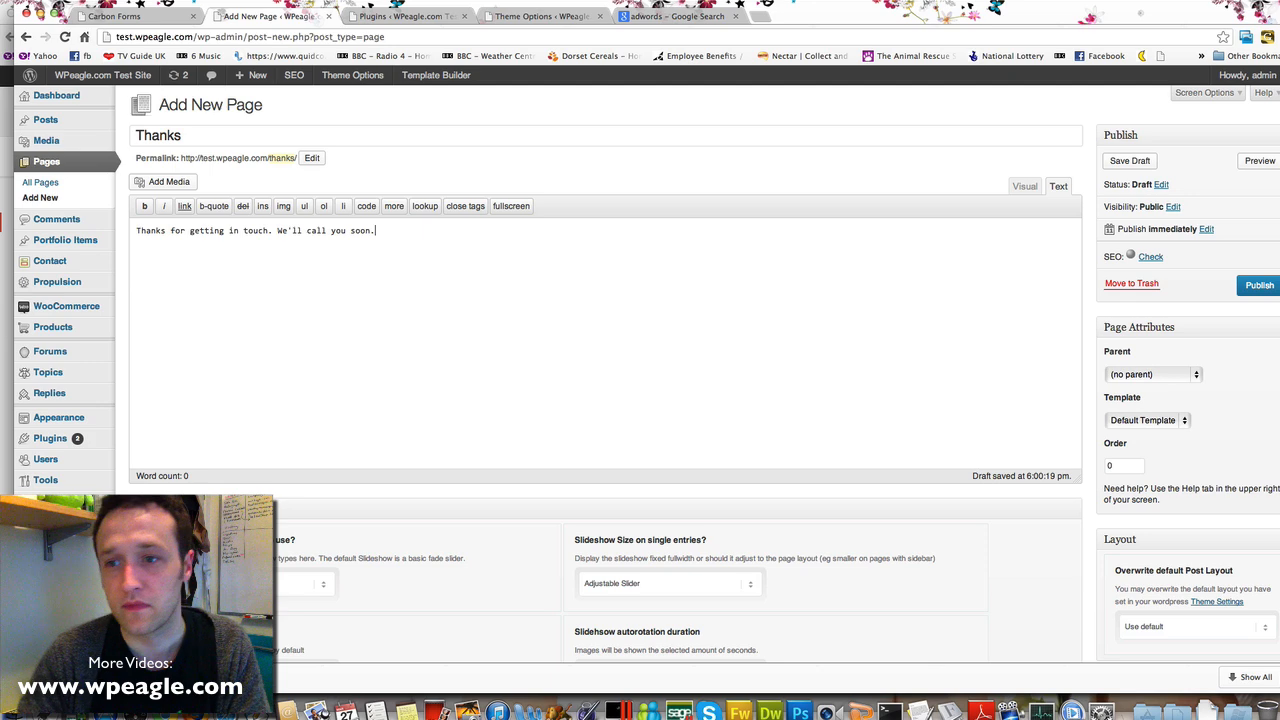
Publish the Thanks page and copy its /thanks/ permalink address
click(1255, 285)
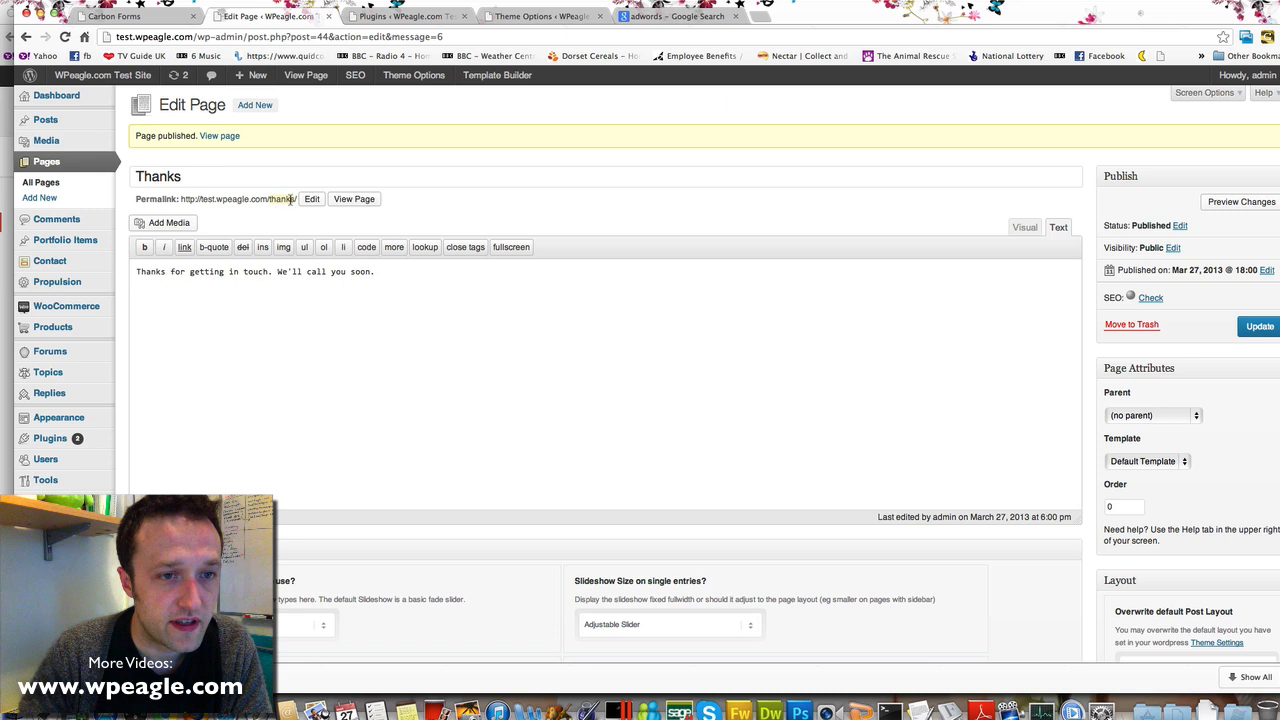
drag(297, 199, 178, 197)
key(super+c)
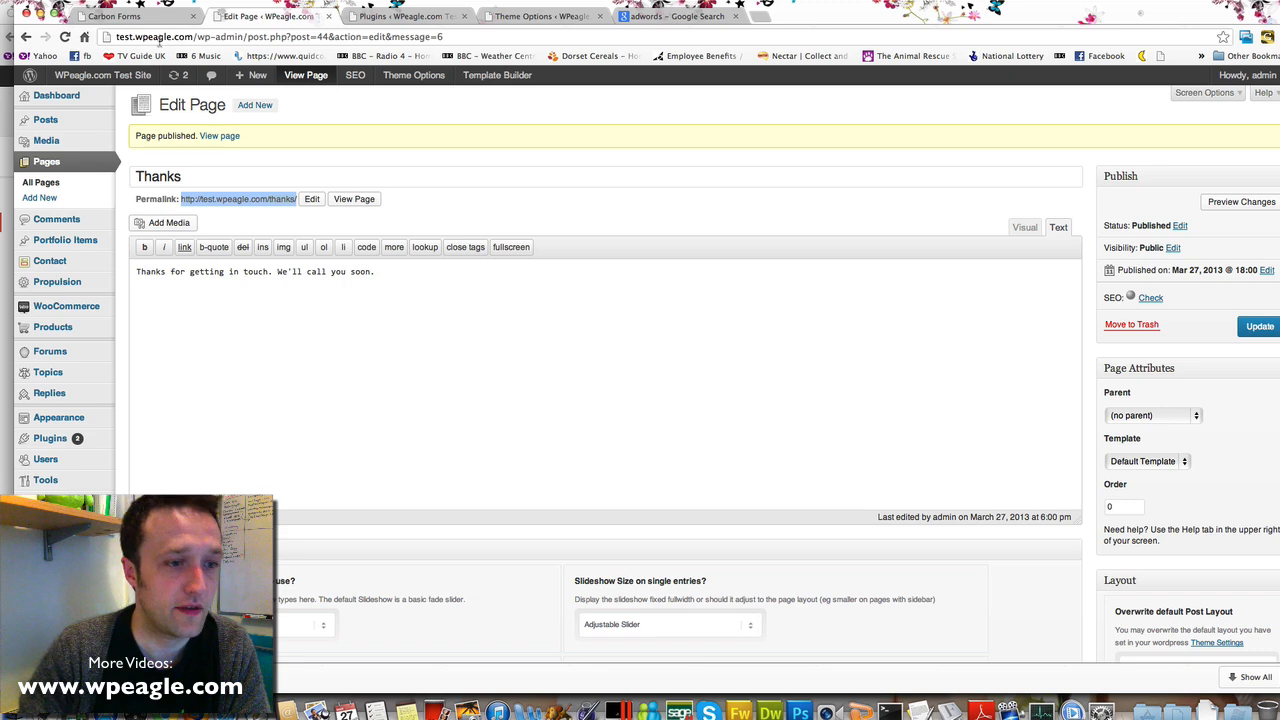
click(73, 268)
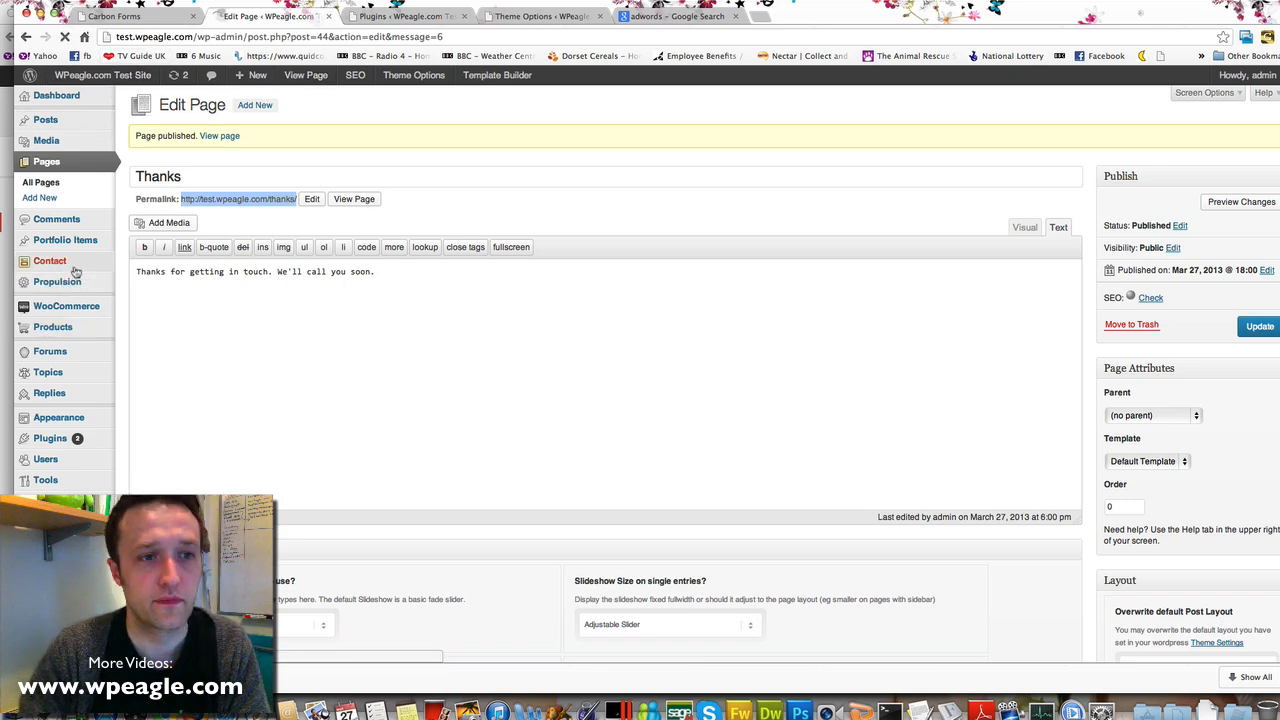
Open Contact form 1 and scroll down to its Additional Settings box
click(198, 203)
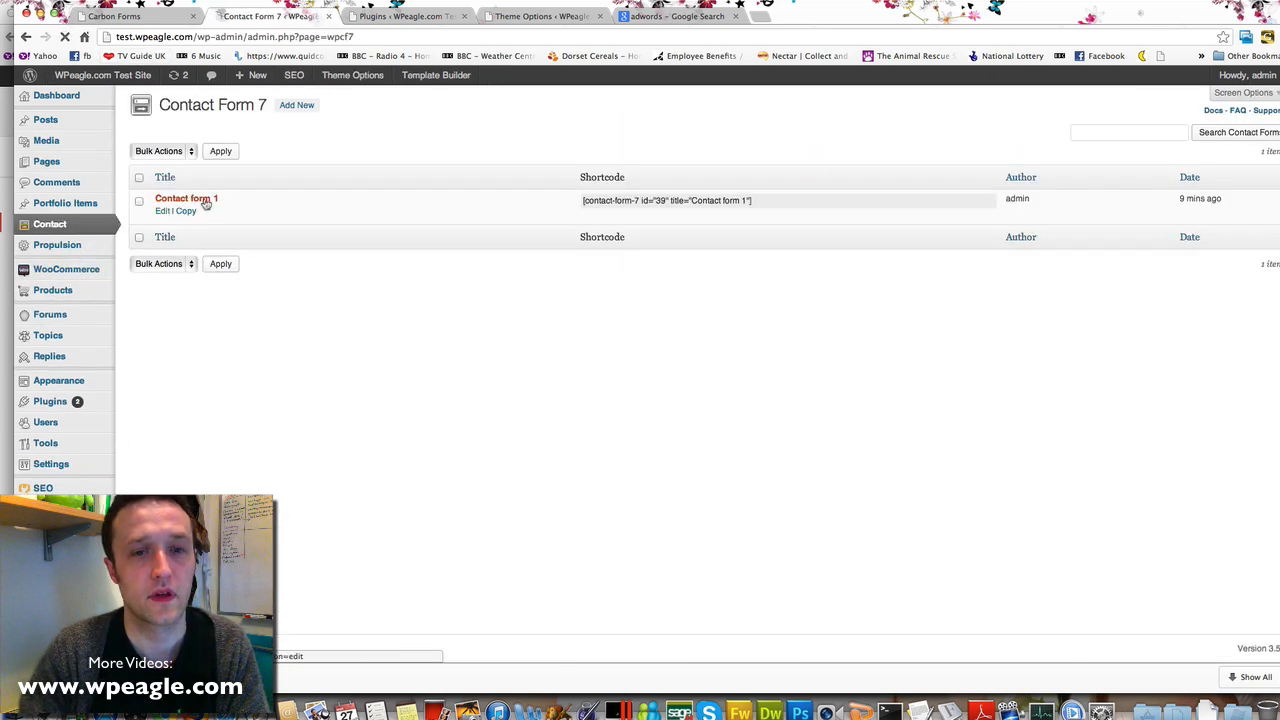
scroll(434, 236, down, 3)
scroll(434, 234, down, 15)
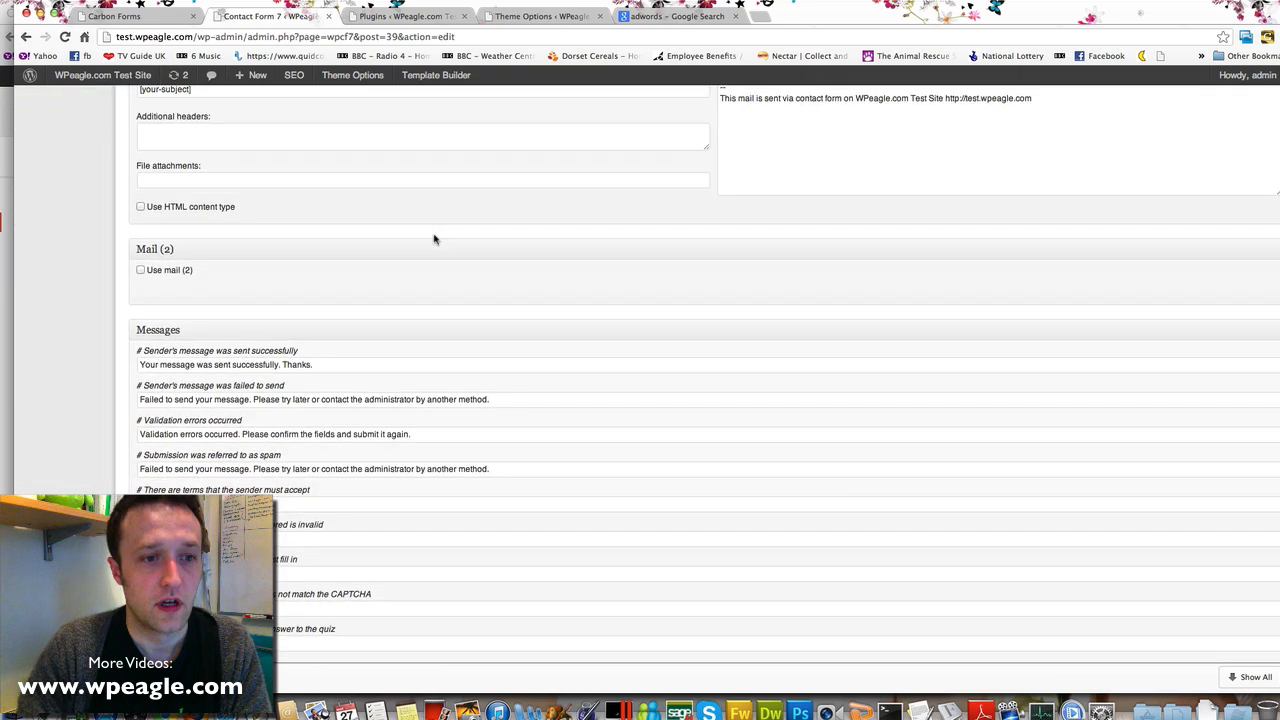
scroll(437, 355, up, 20)
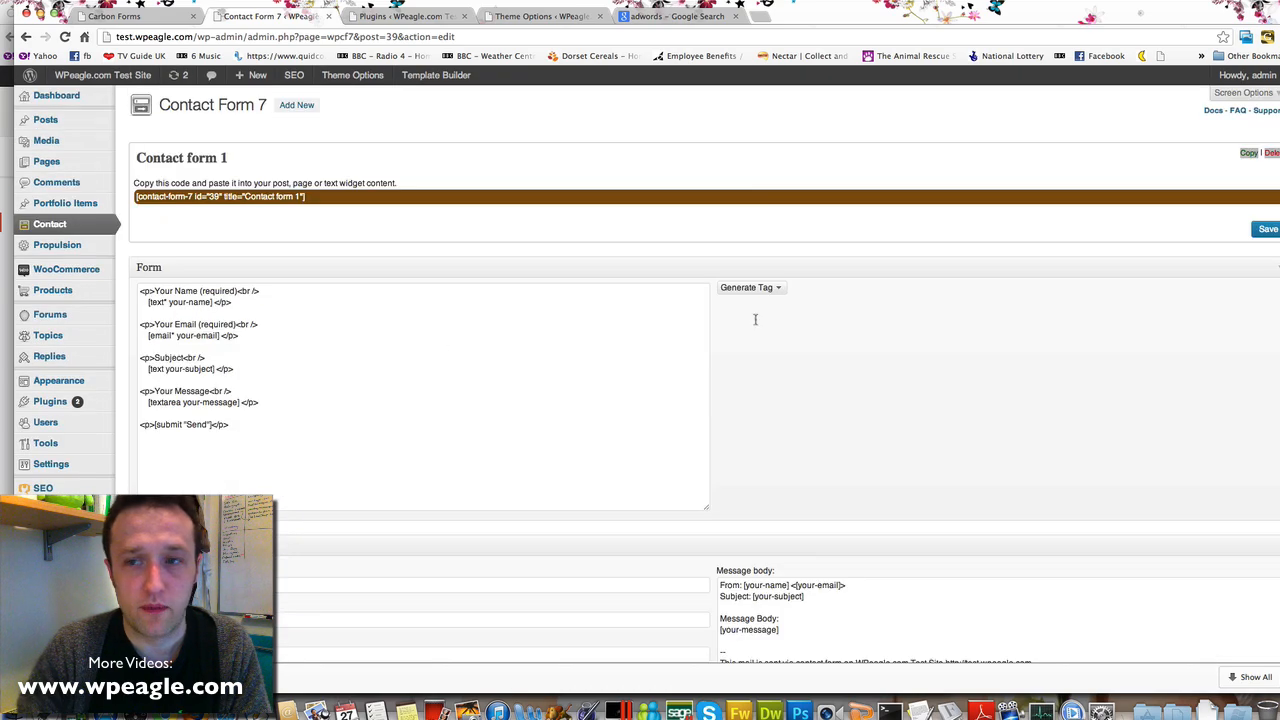
scroll(723, 251, down, 15)
scroll(724, 253, up, 15)
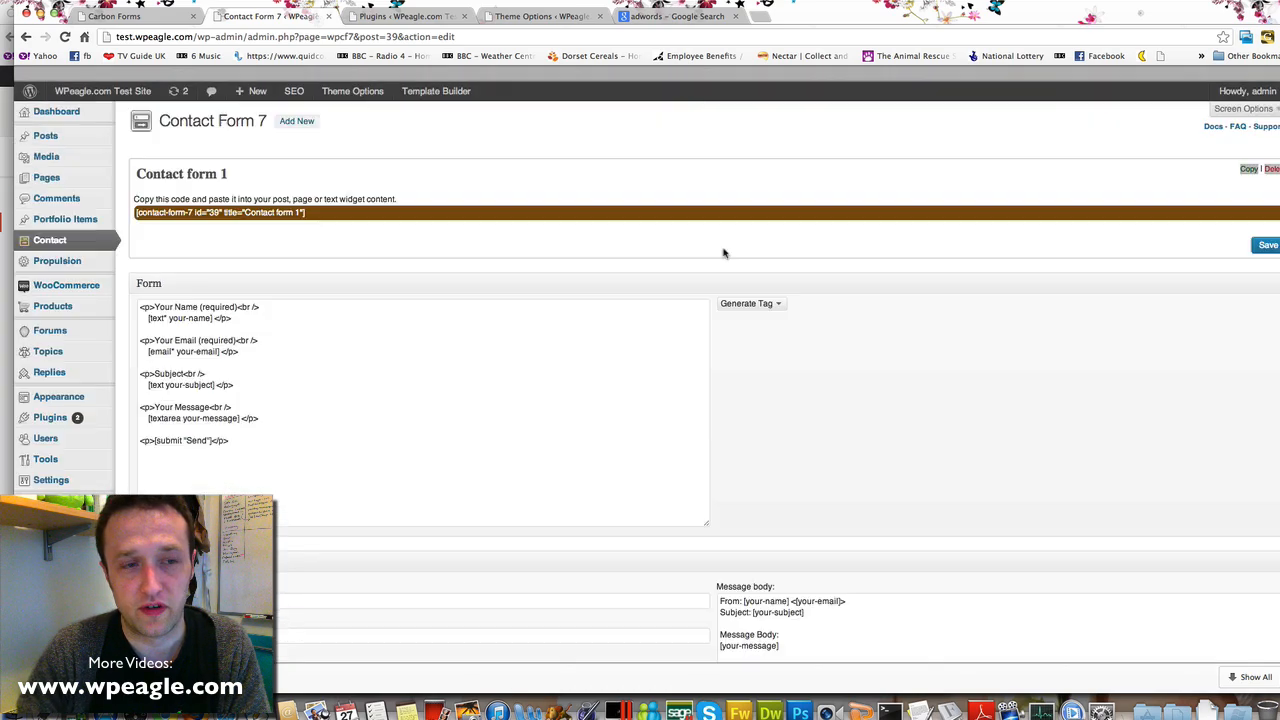
scroll(724, 253, down, 15)
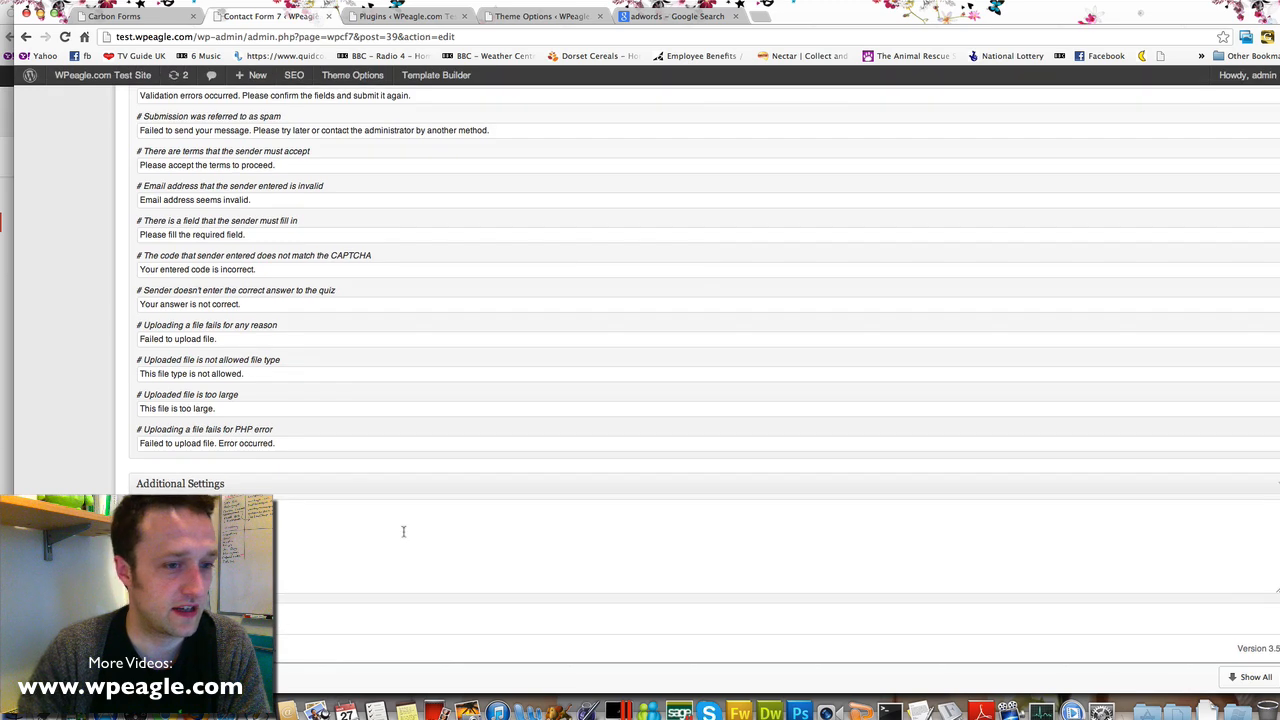
Add an on_sent_ok location.replace redirect to the /thanks/ page and save the form
click(368, 545)
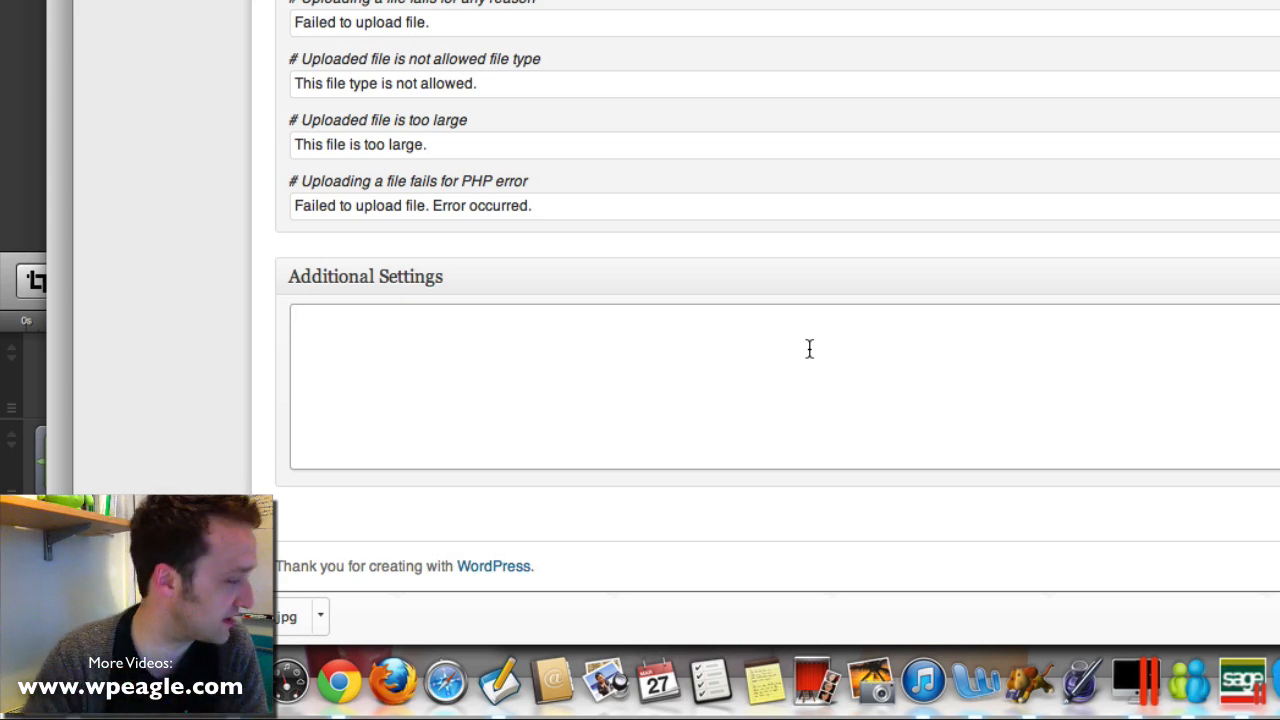
text(on_s)
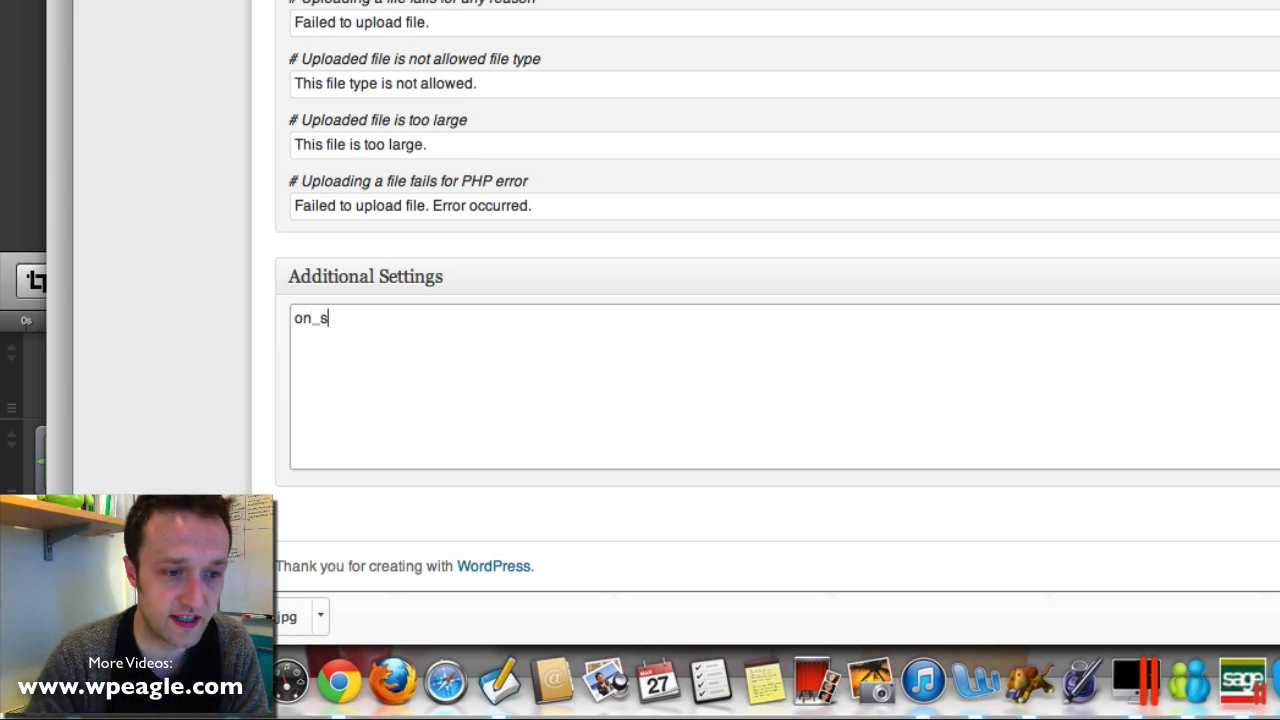
text(ent_ok:")
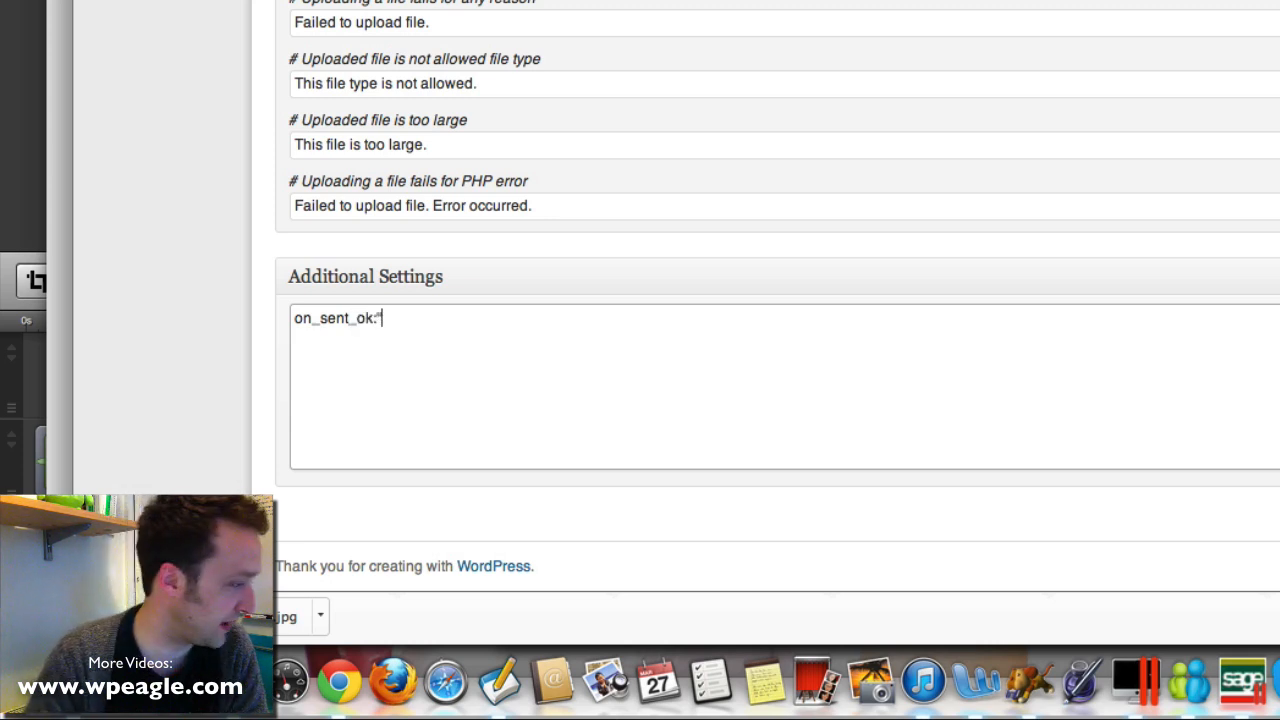
text(locati)
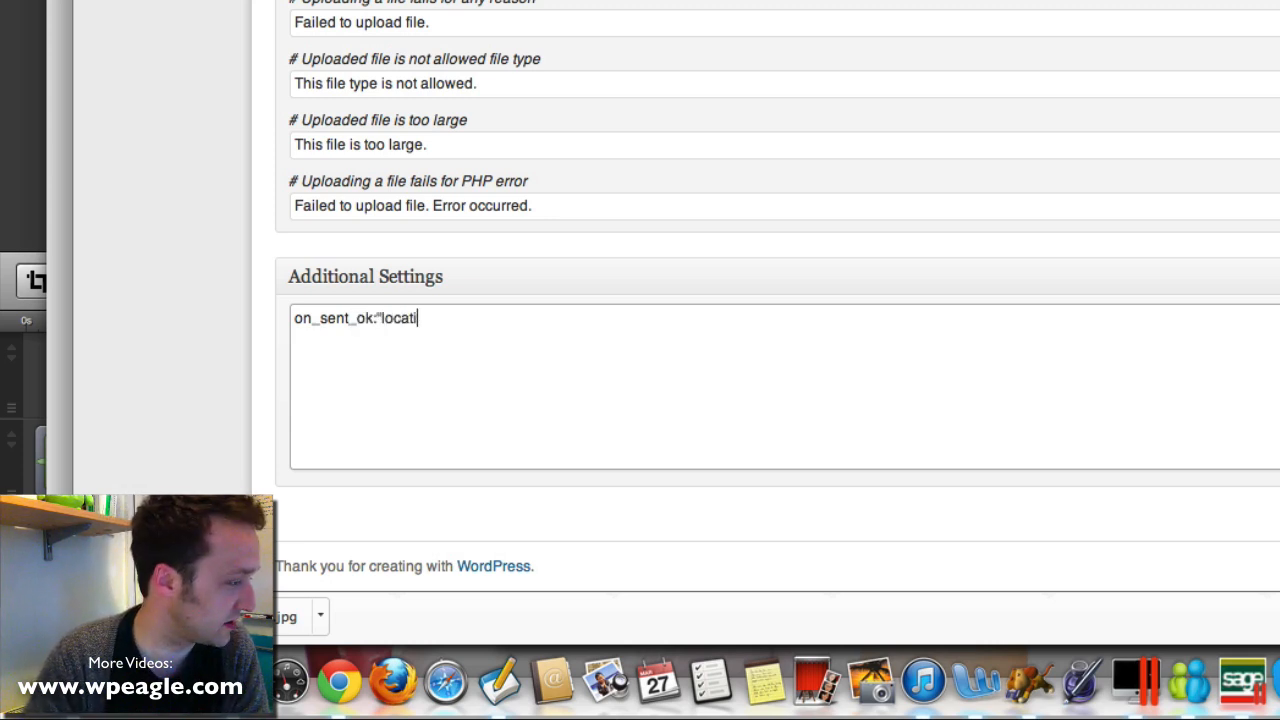
text(on.replace)
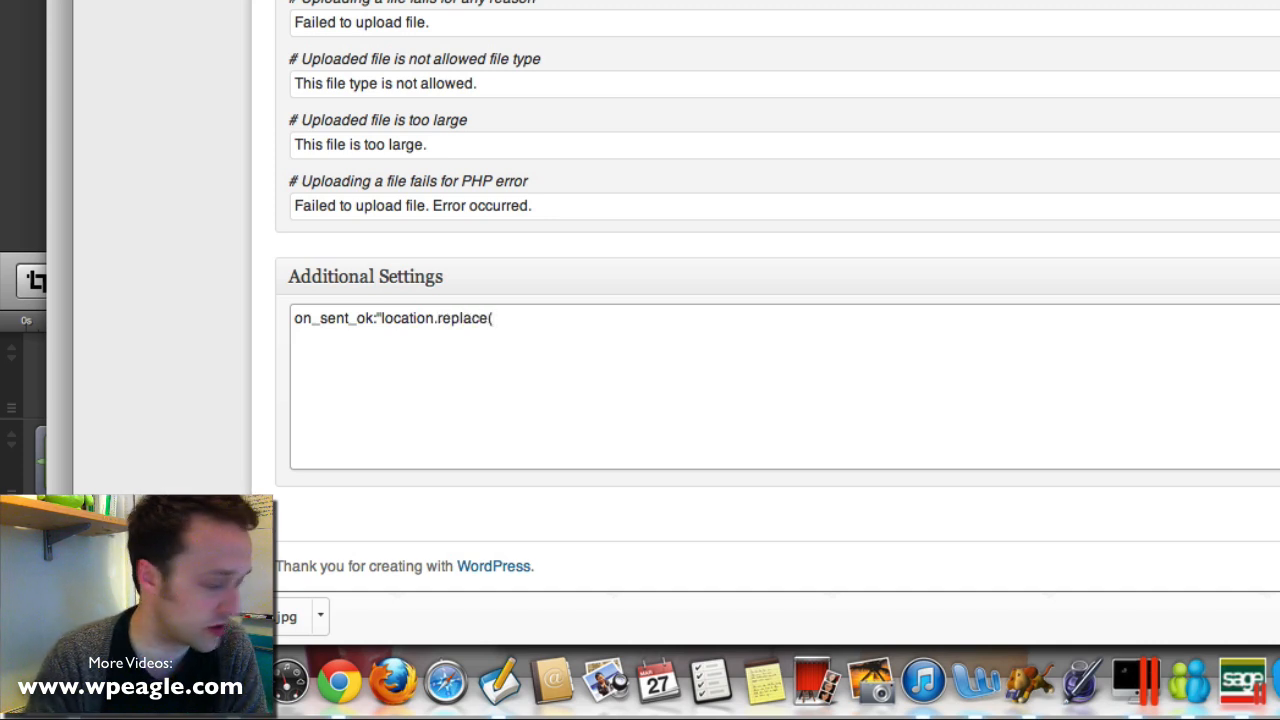
text((')
key(super+v)
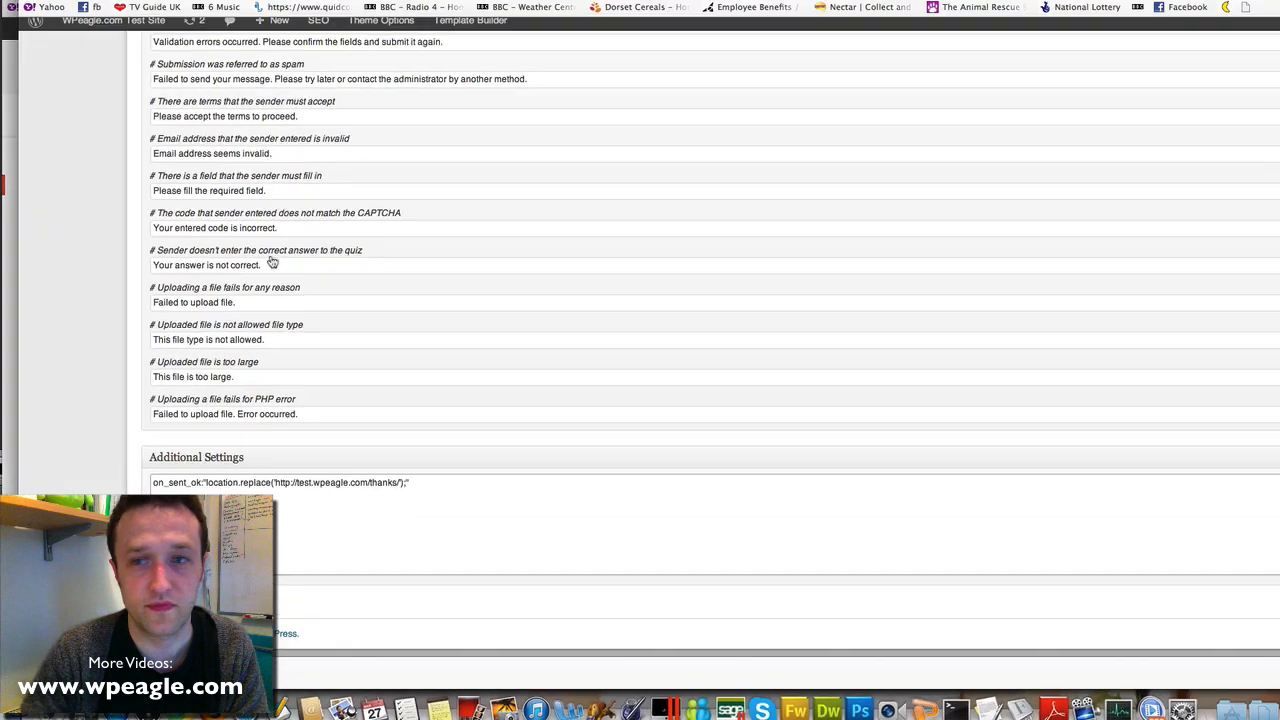
scroll(850, 2, up, 15)
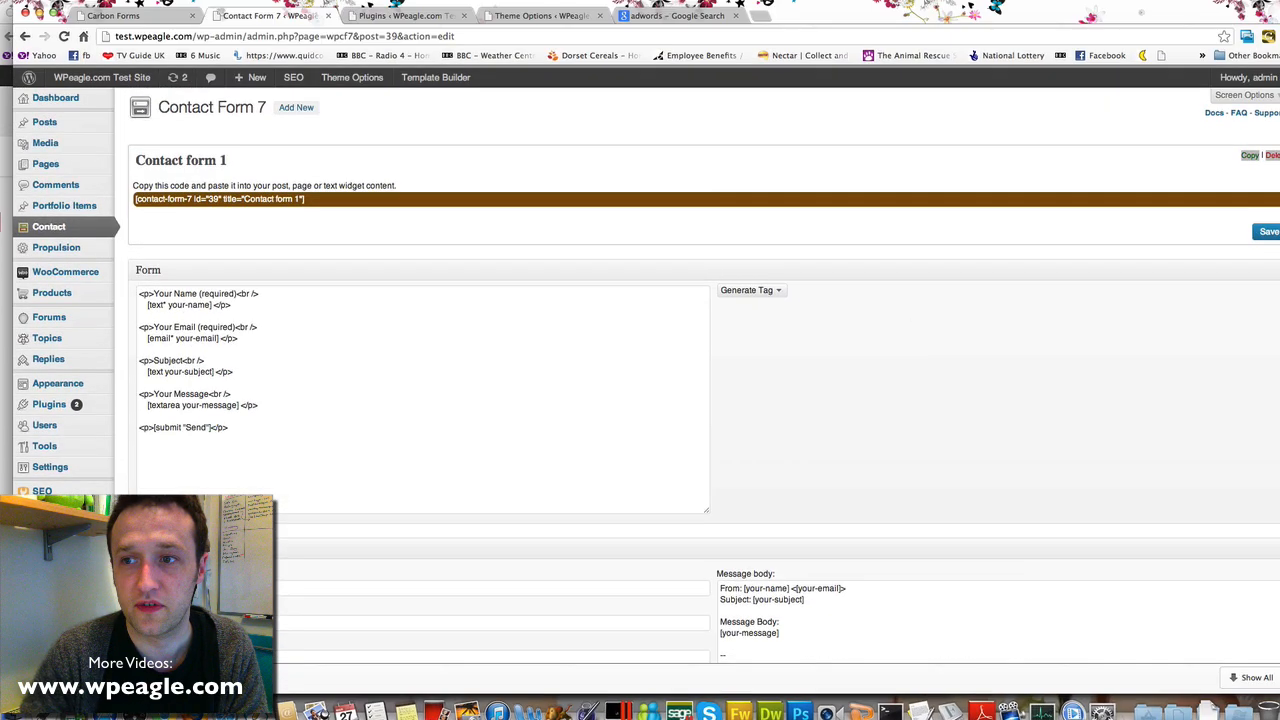
click(1265, 229)
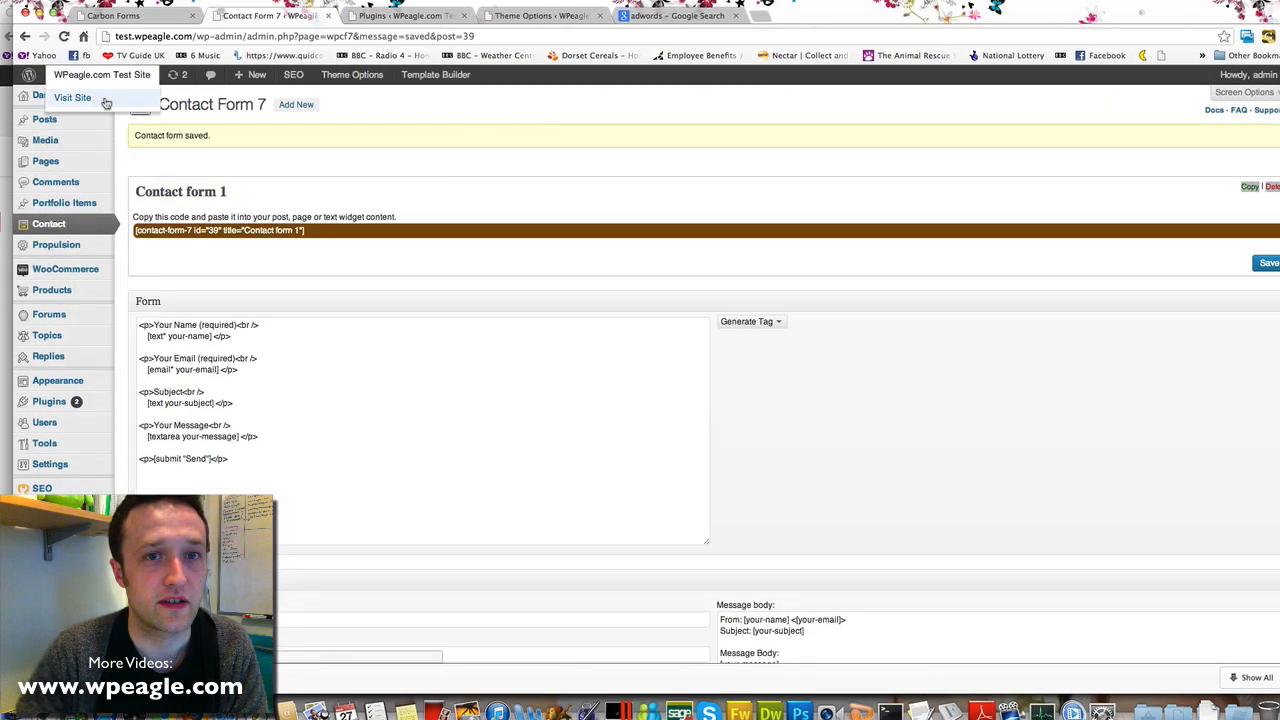
click(106, 103)
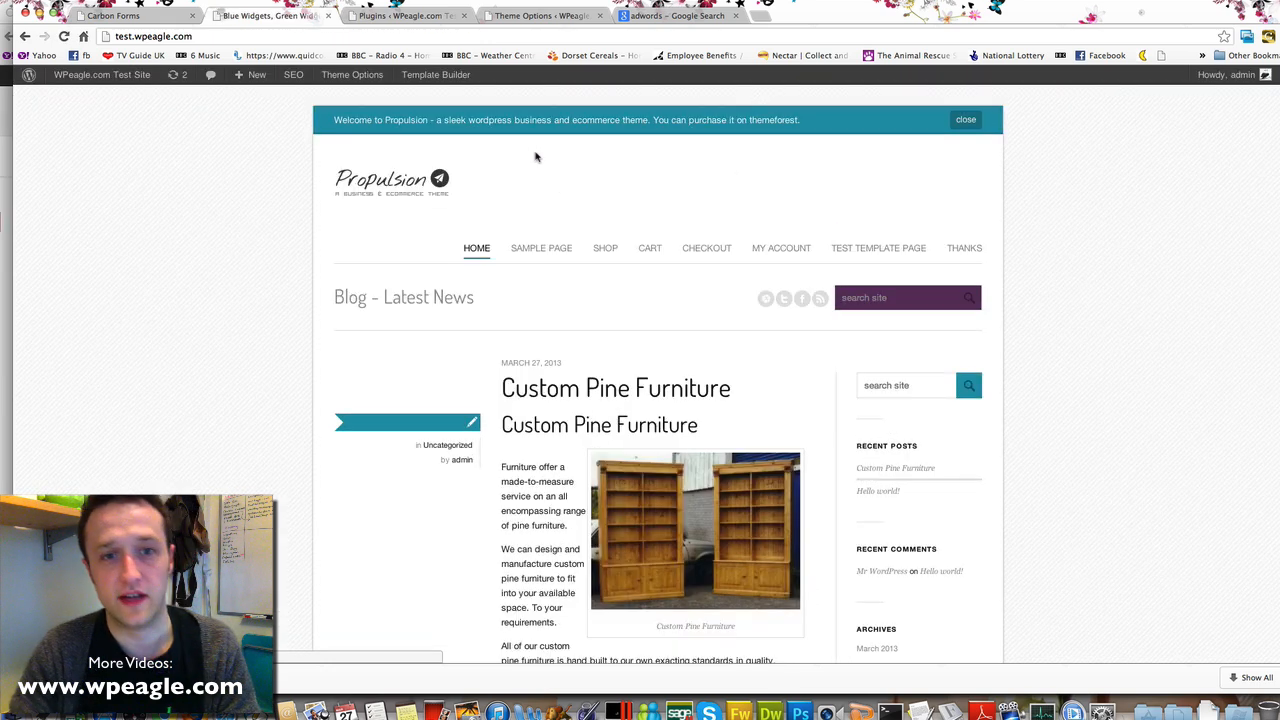
On the Sample Page, fill the contact form with a test name and the message He
click(557, 250)
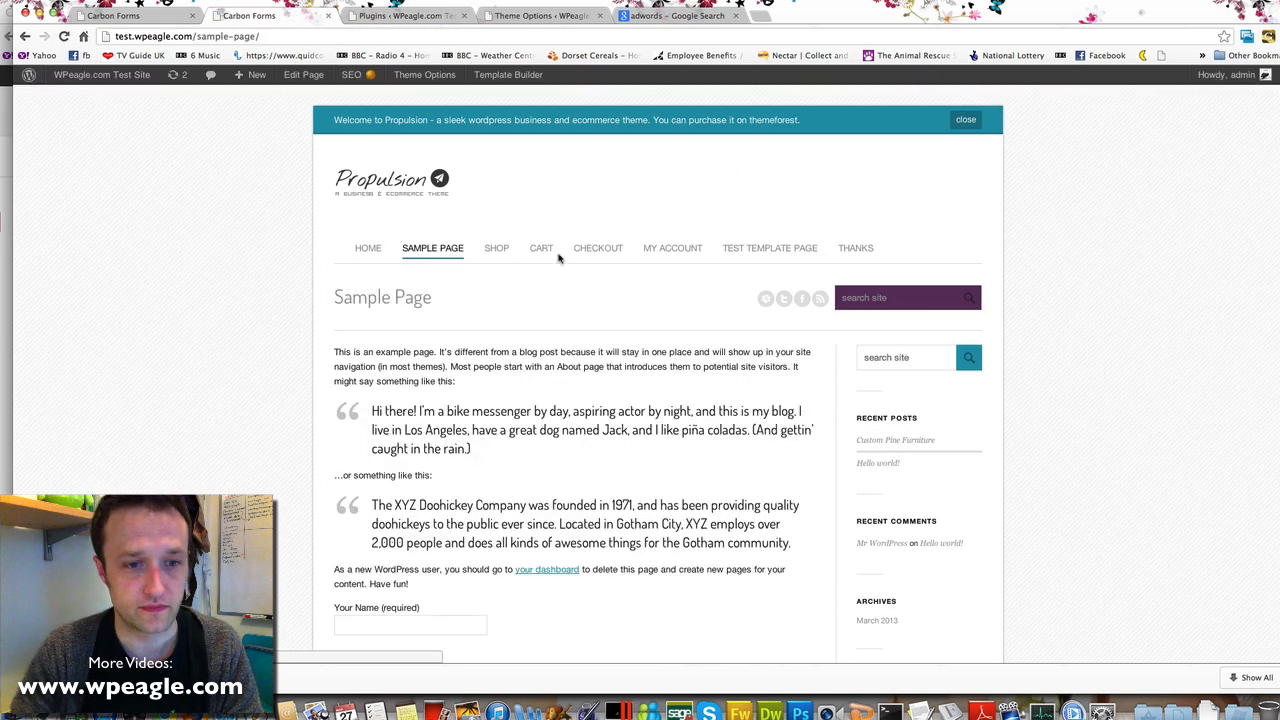
scroll(558, 258, down, 5)
click(398, 322)
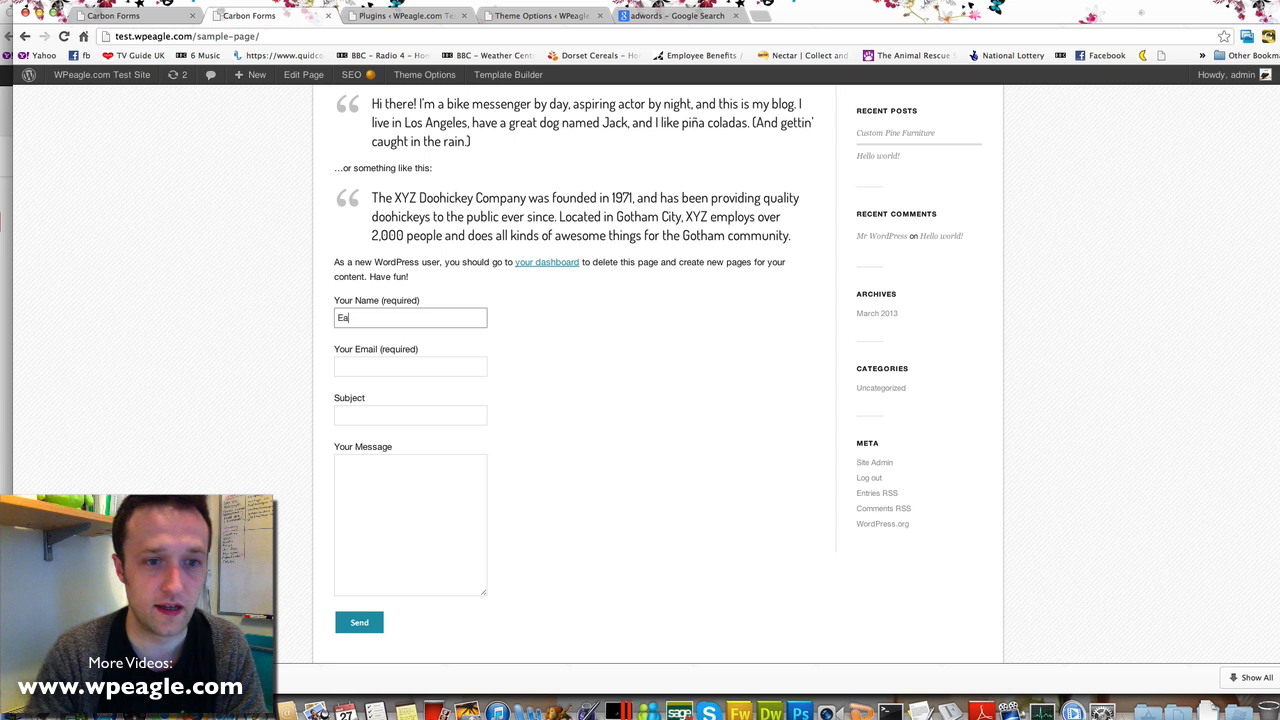
text(Eagle)
key(Tab)
text(e)
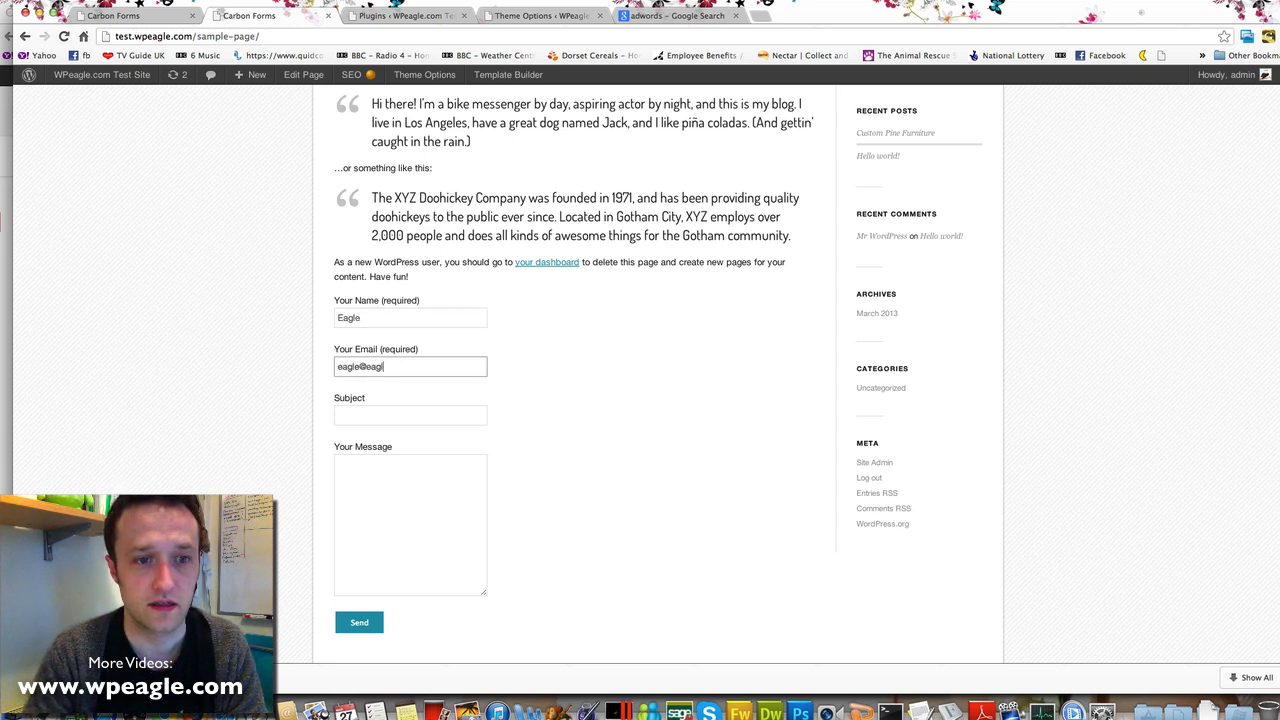
key(Tab)
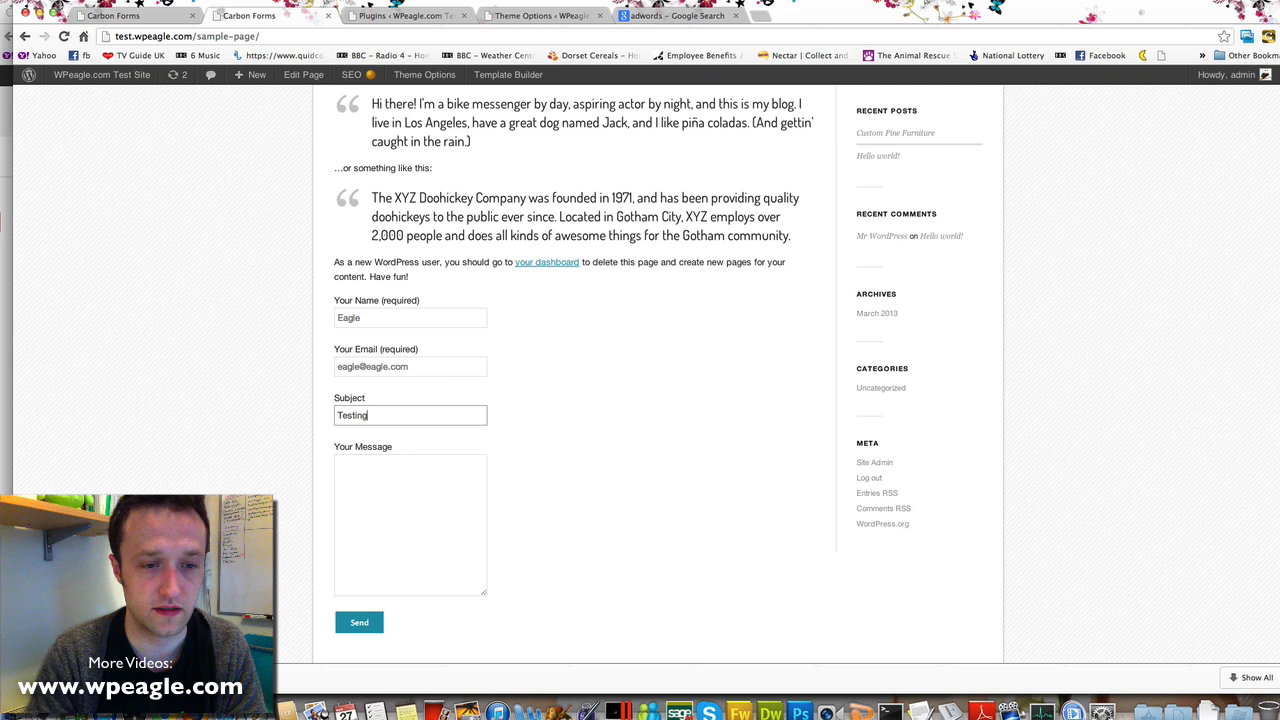
key(Tab)
text(He)
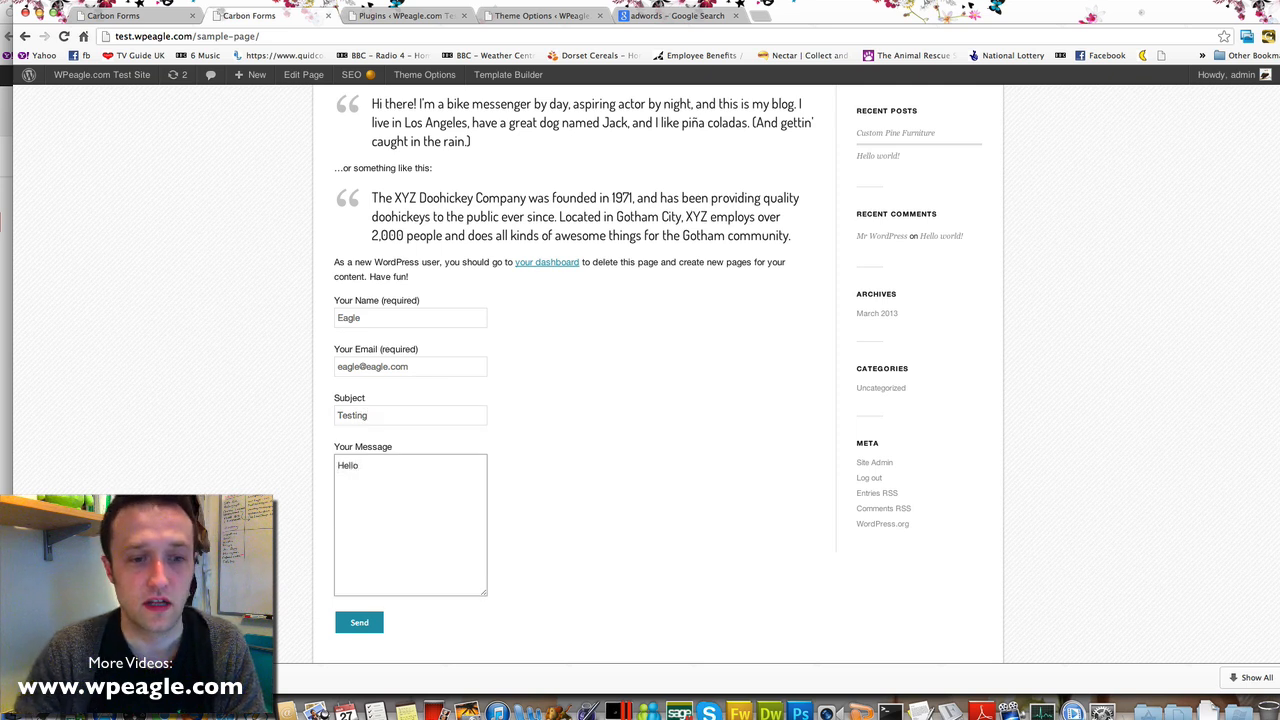
Send the message and confirm it lands on the /thanks/ page
click(374, 620)
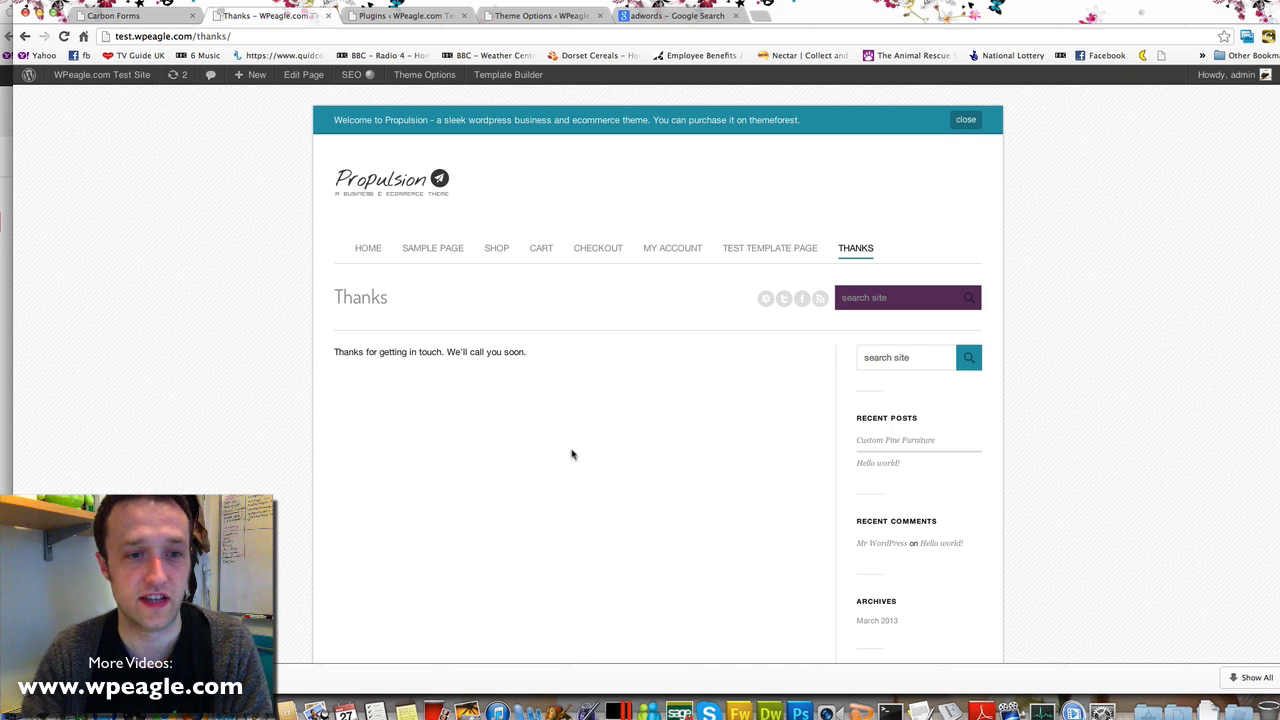
scroll(575, 398, down, 3)
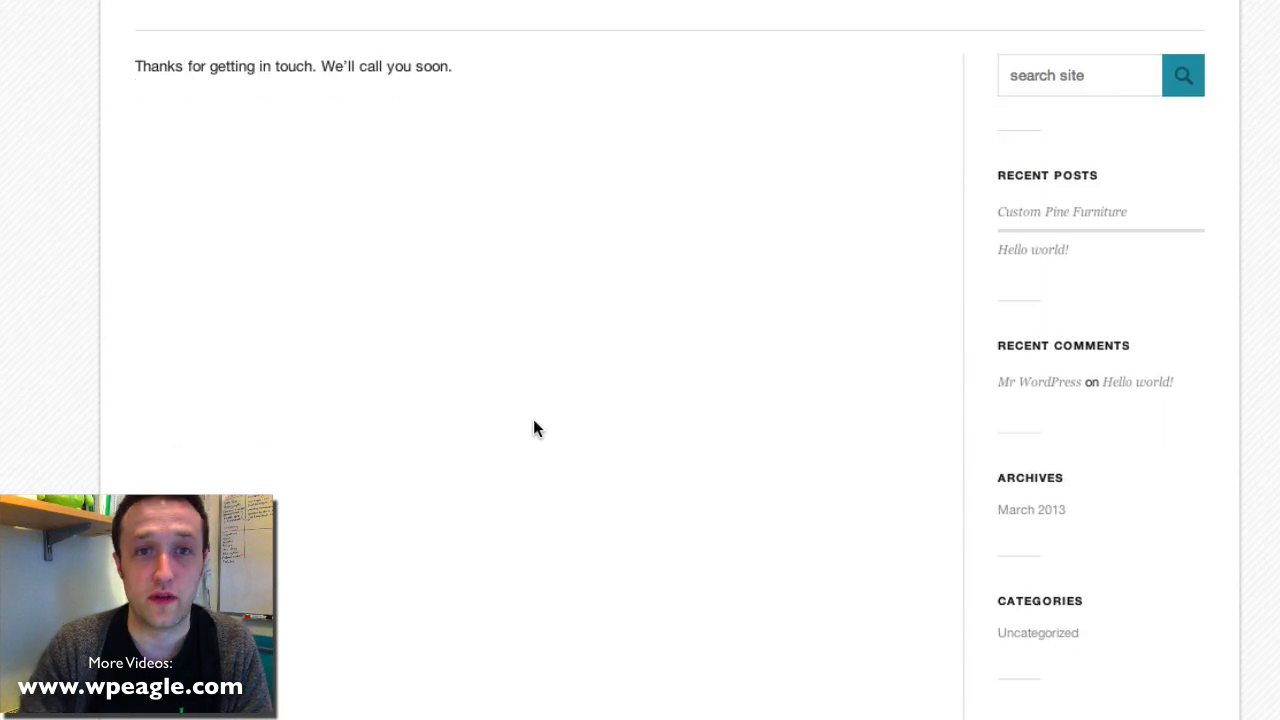
scroll(533, 421, up, 3)
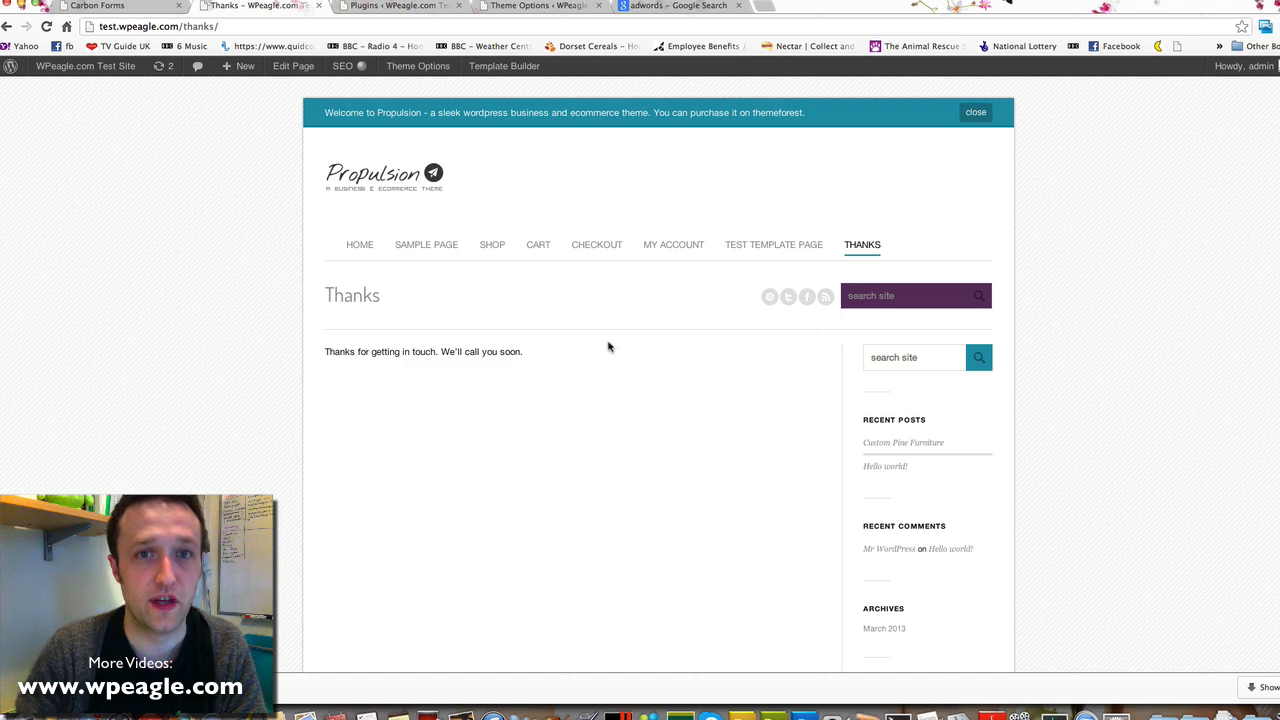
click(665, 6)
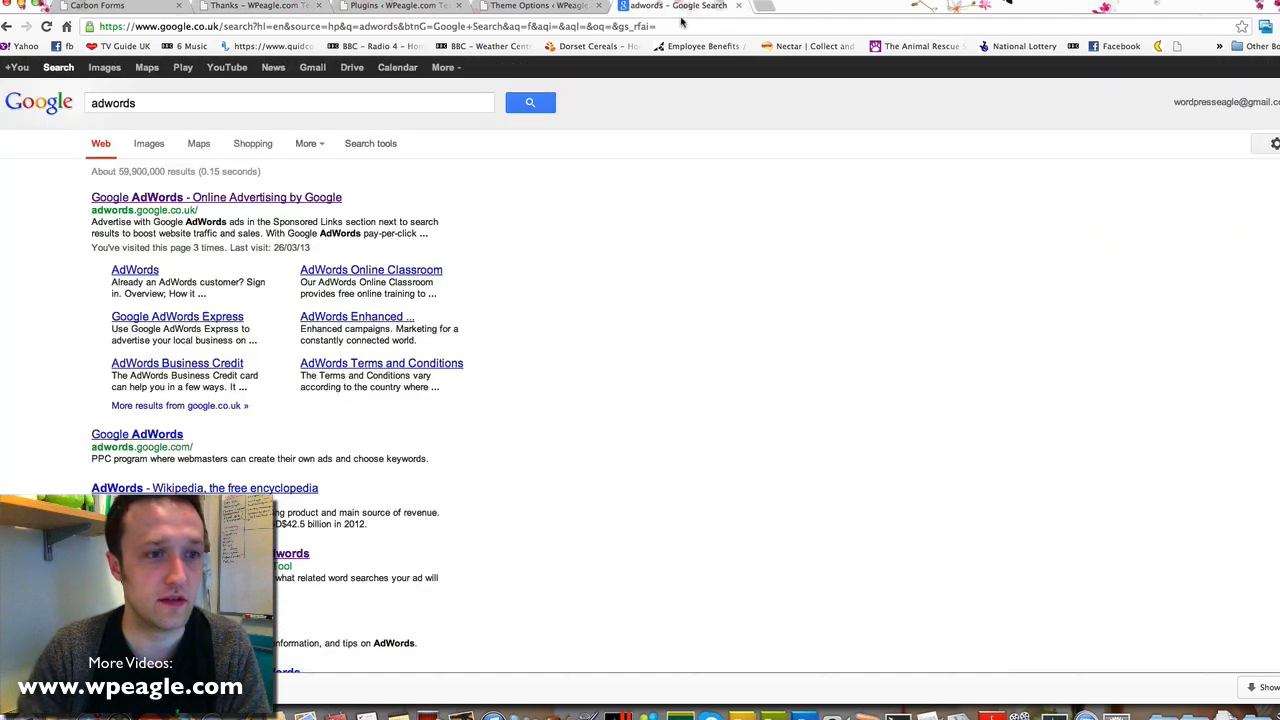
Open the Google AdWords result from the 'adwords' Google search results
click(196, 199)
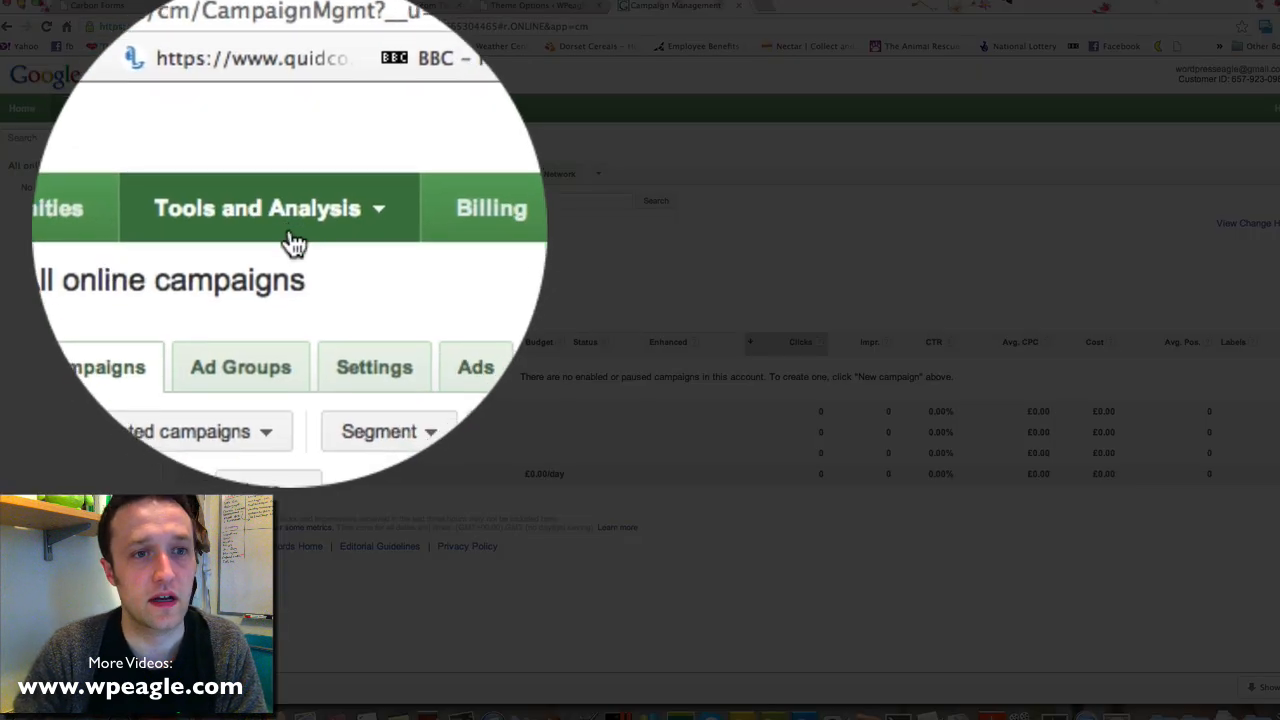
From Tools and Analysis > Conversions, add a Web page conversion named 'Lead' and save it
click(271, 109)
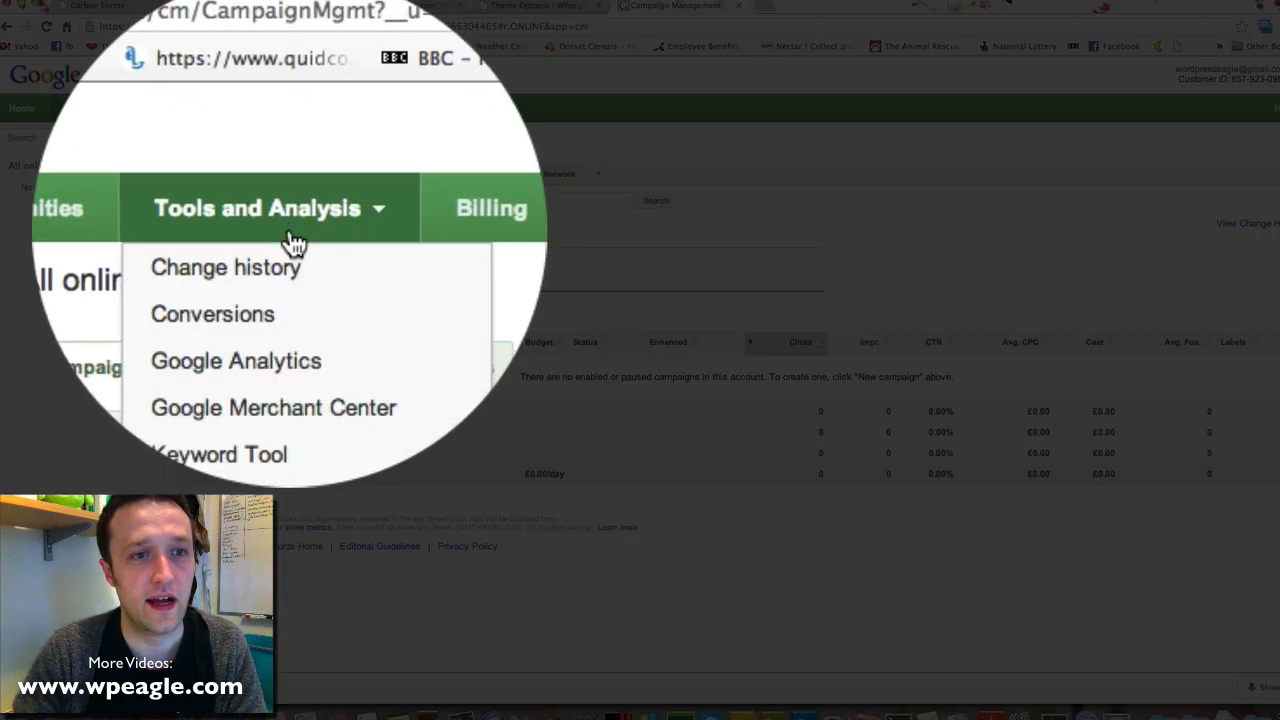
click(285, 240)
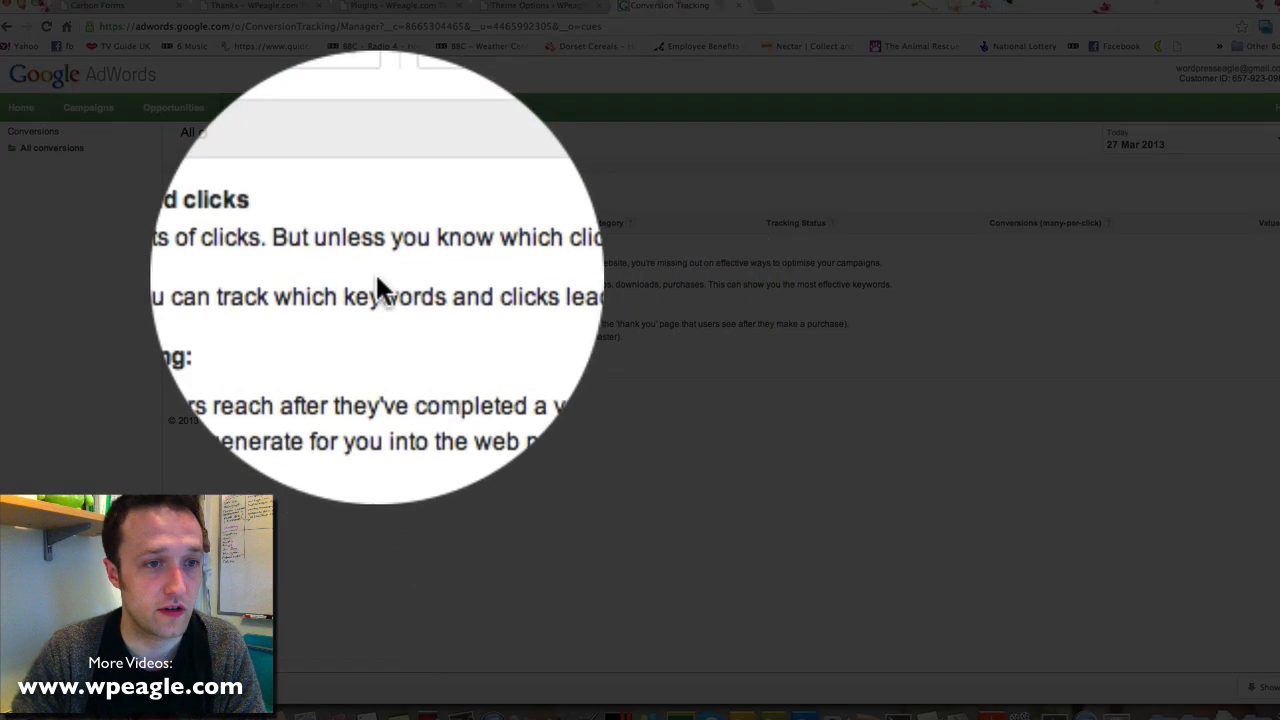
click(203, 194)
click(324, 178)
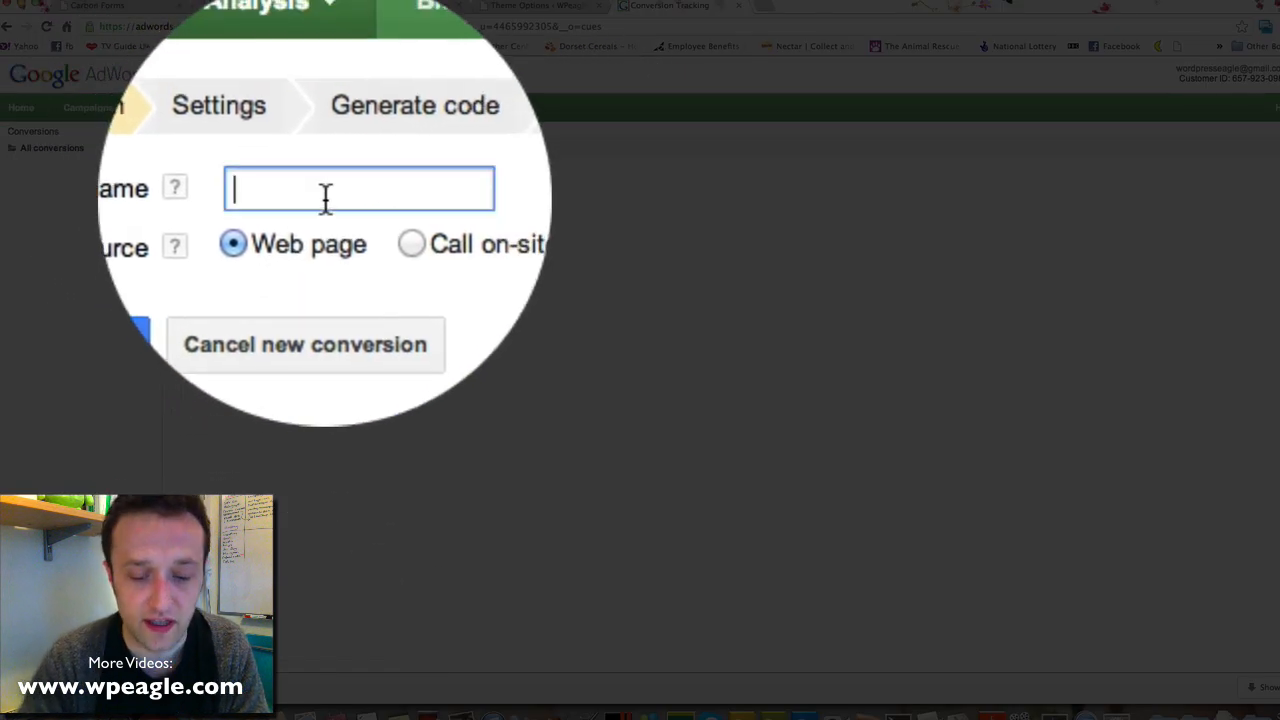
text(Lead)
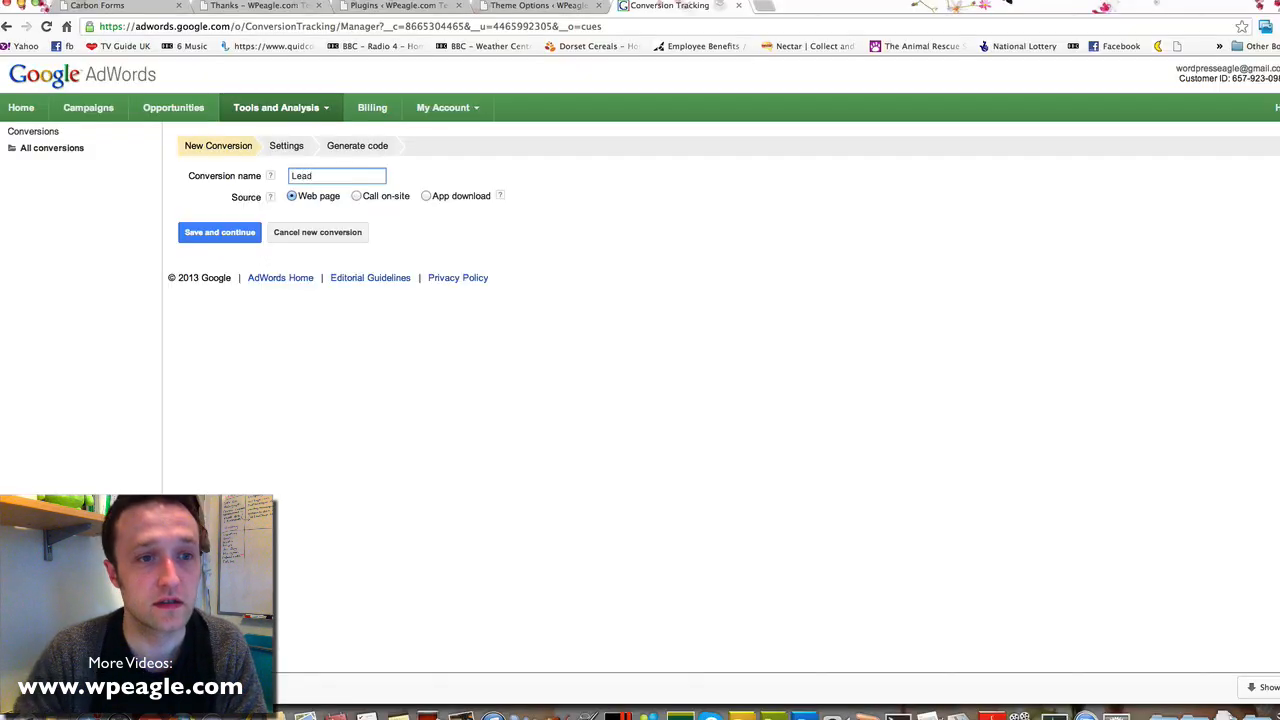
click(220, 238)
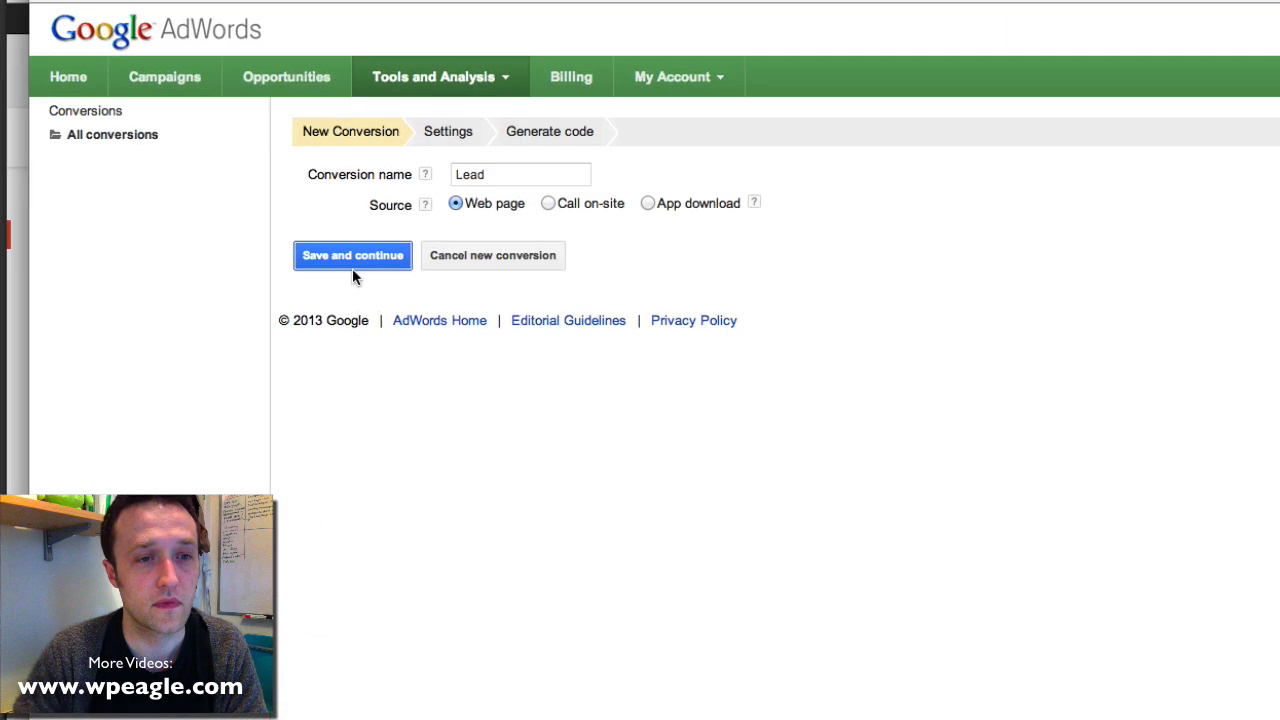
scroll(355, 263, down, 1)
scroll(387, 180, up, 1)
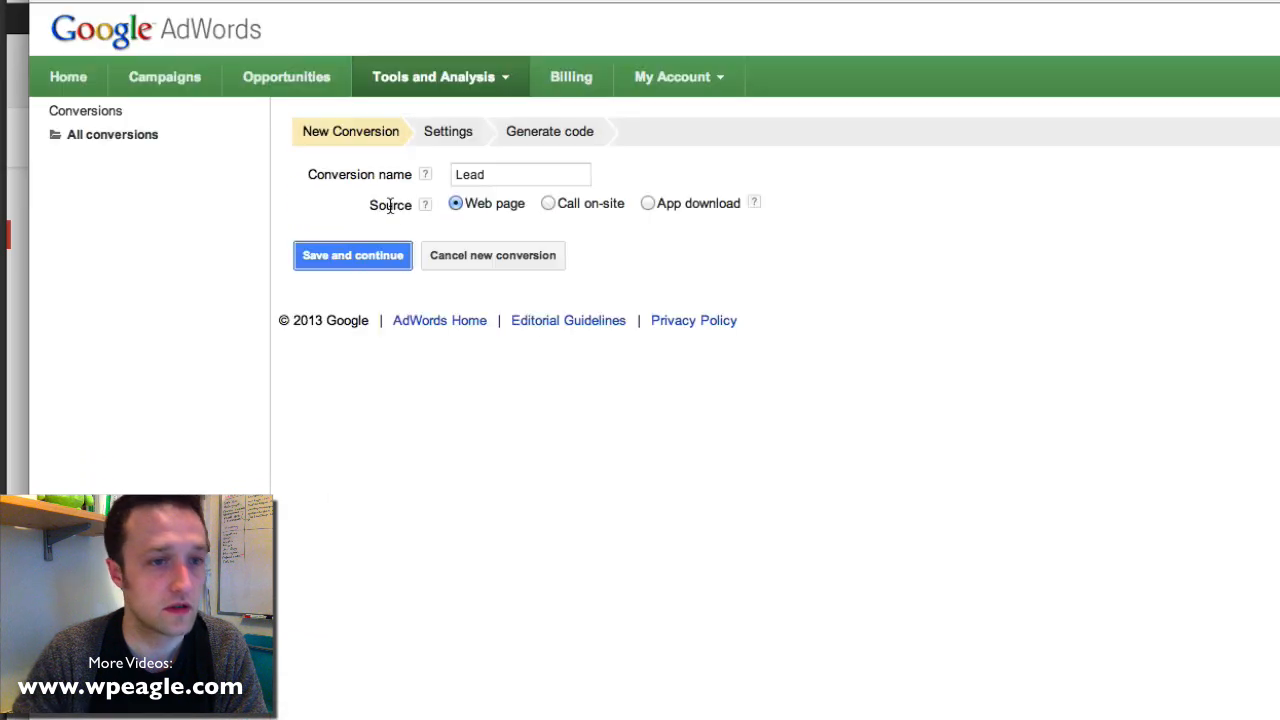
click(360, 258)
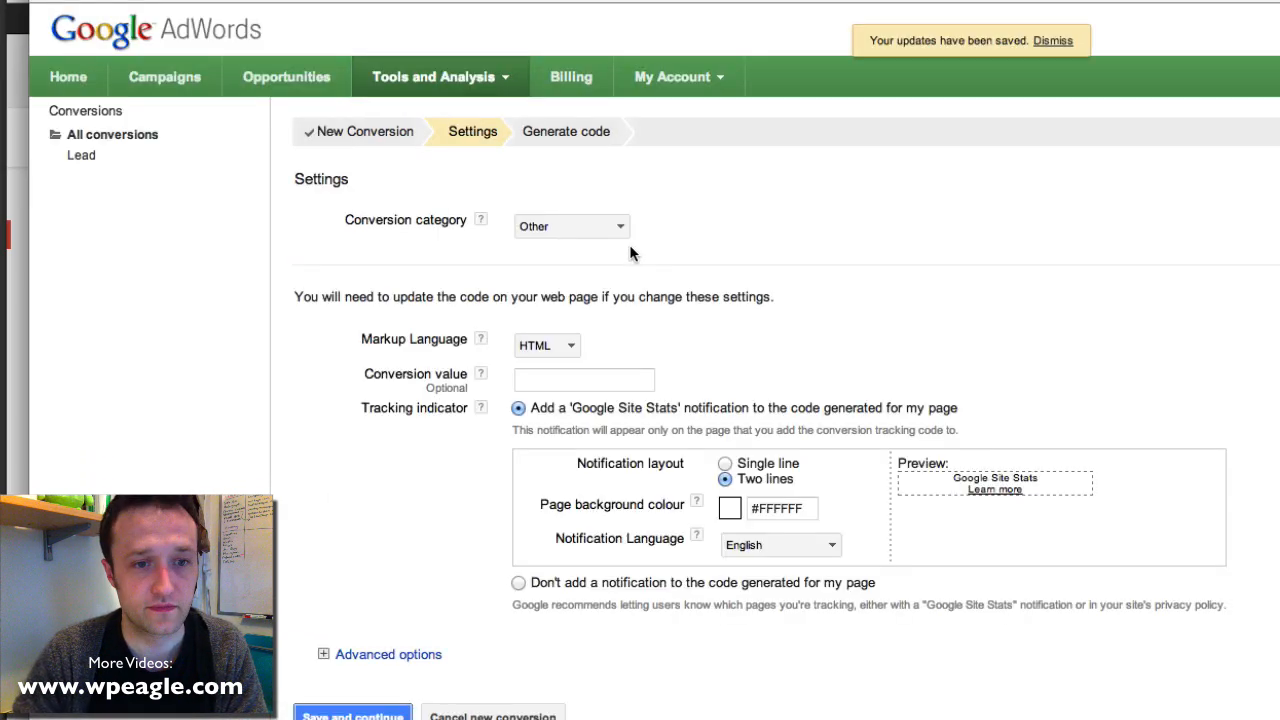
Choose a single-line Site Stats notice for Lead and opt to install the tracking code yourself
scroll(929, 507, down, 1)
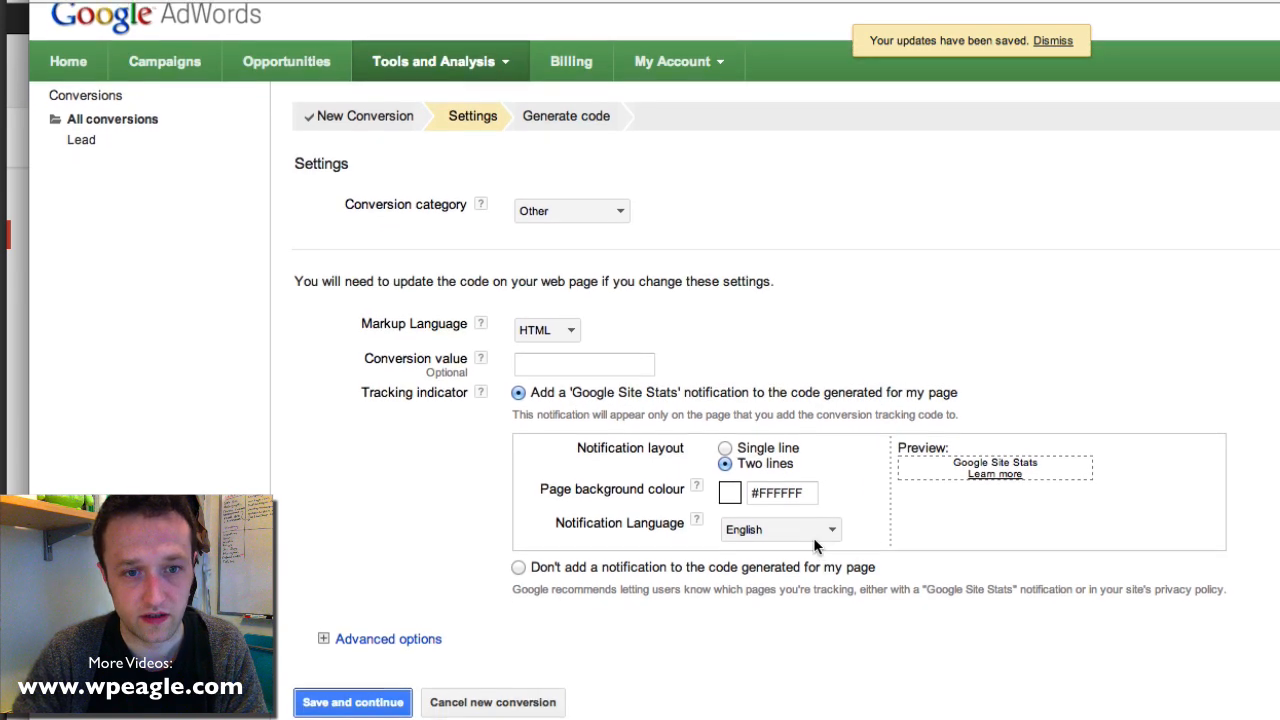
click(726, 412)
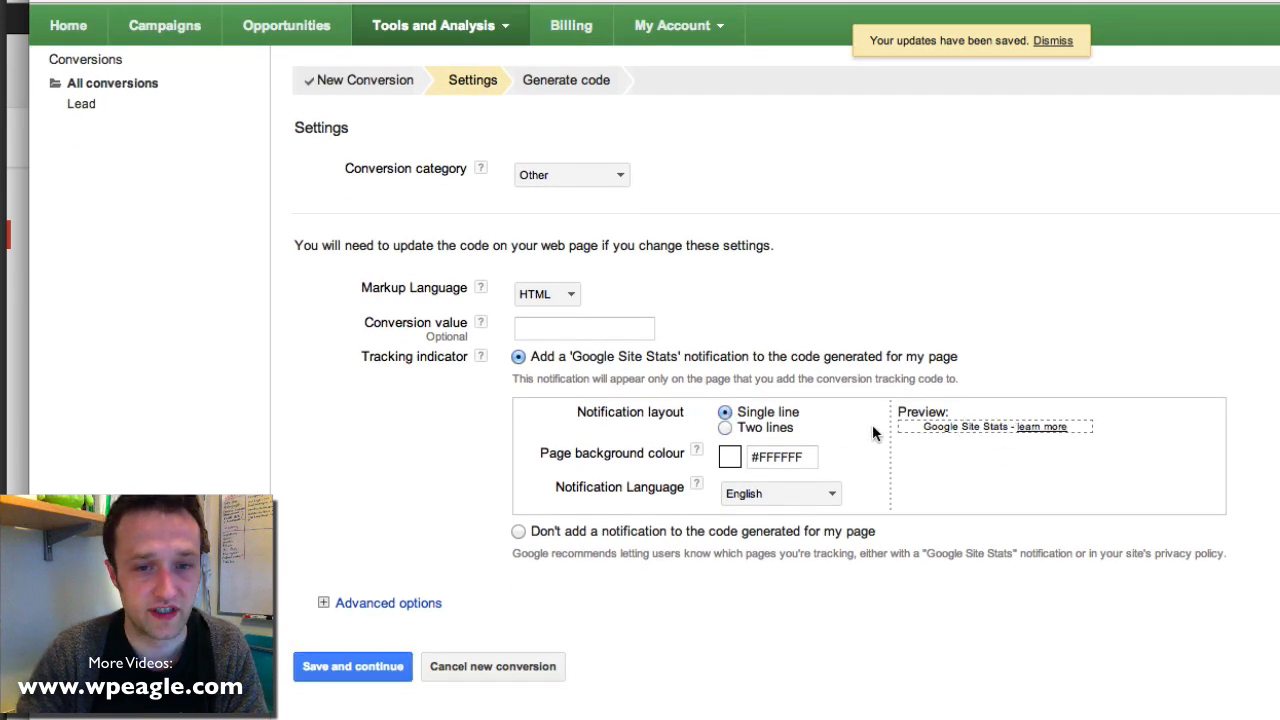
scroll(1016, 474, down, 1)
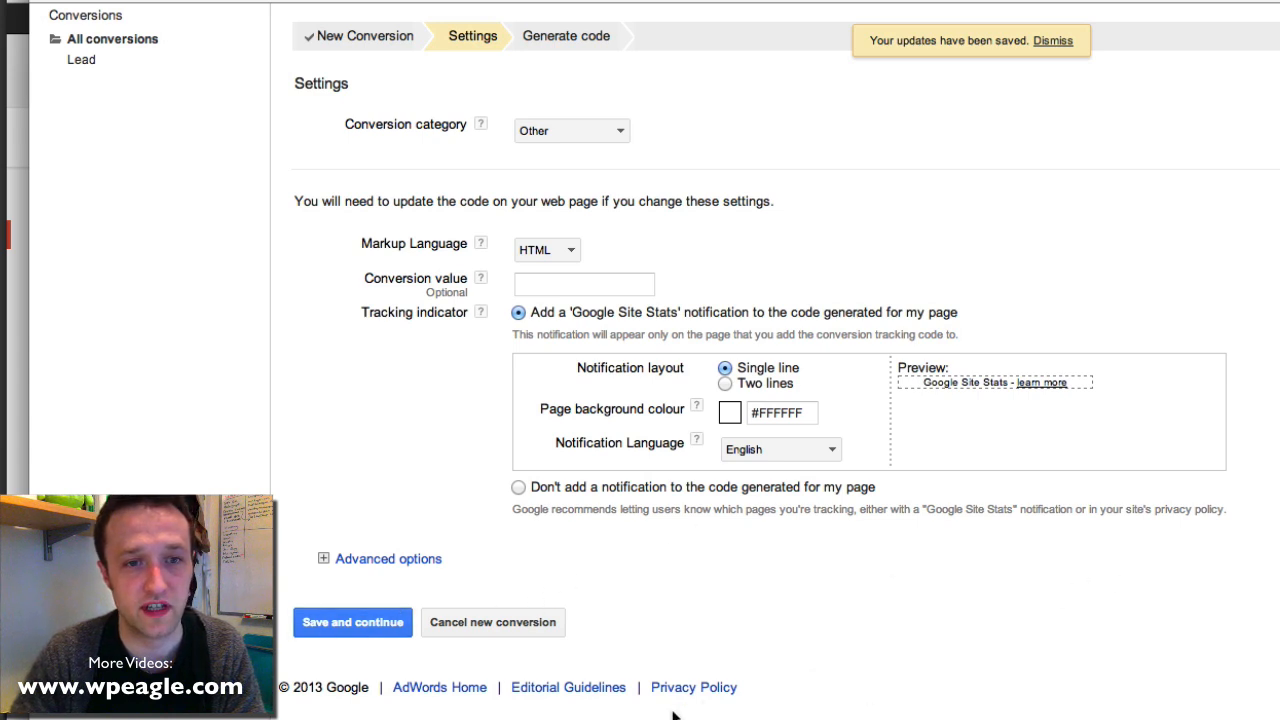
click(345, 624)
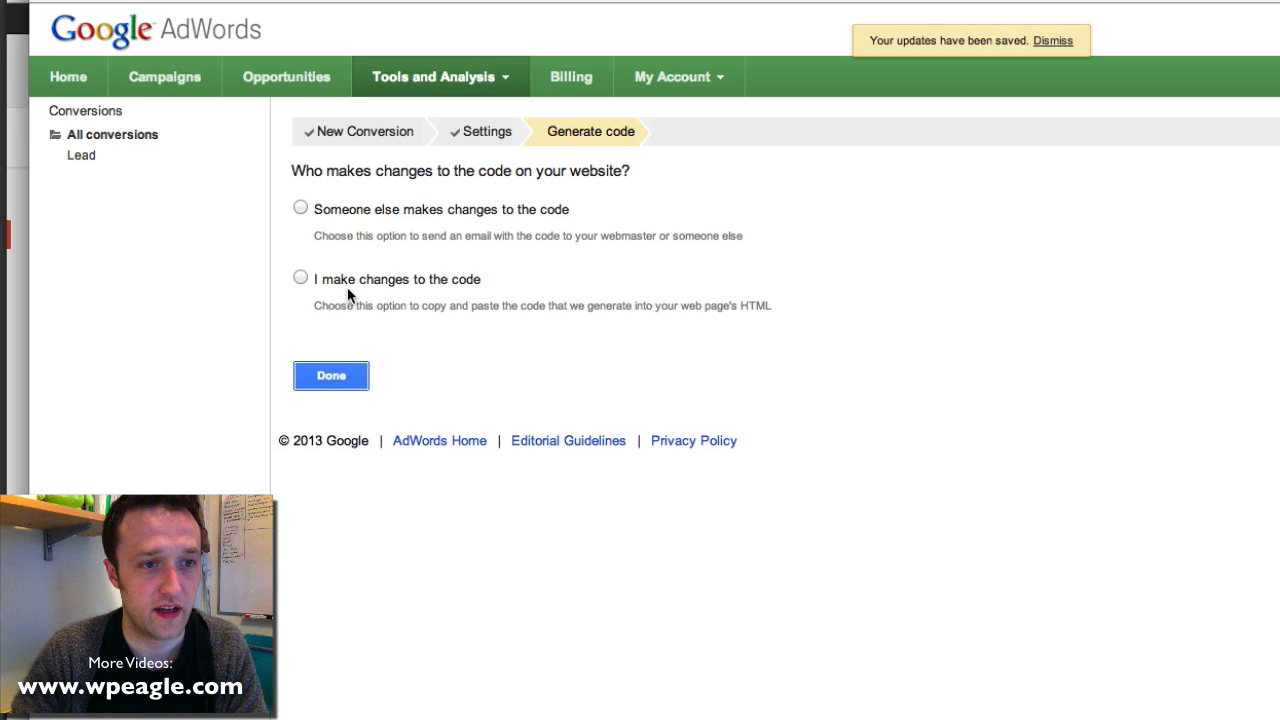
click(301, 278)
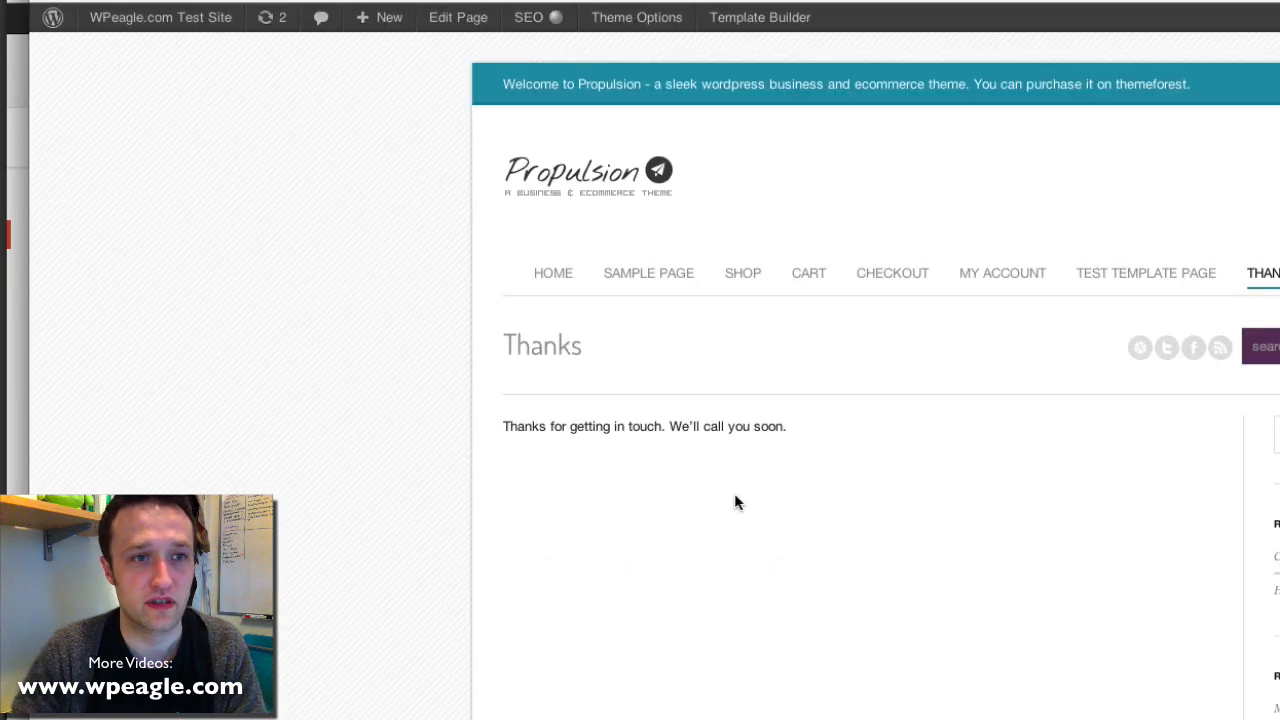
Open the Thanks page editor, then search new plugins for 'embed code creative clans'
click(460, 18)
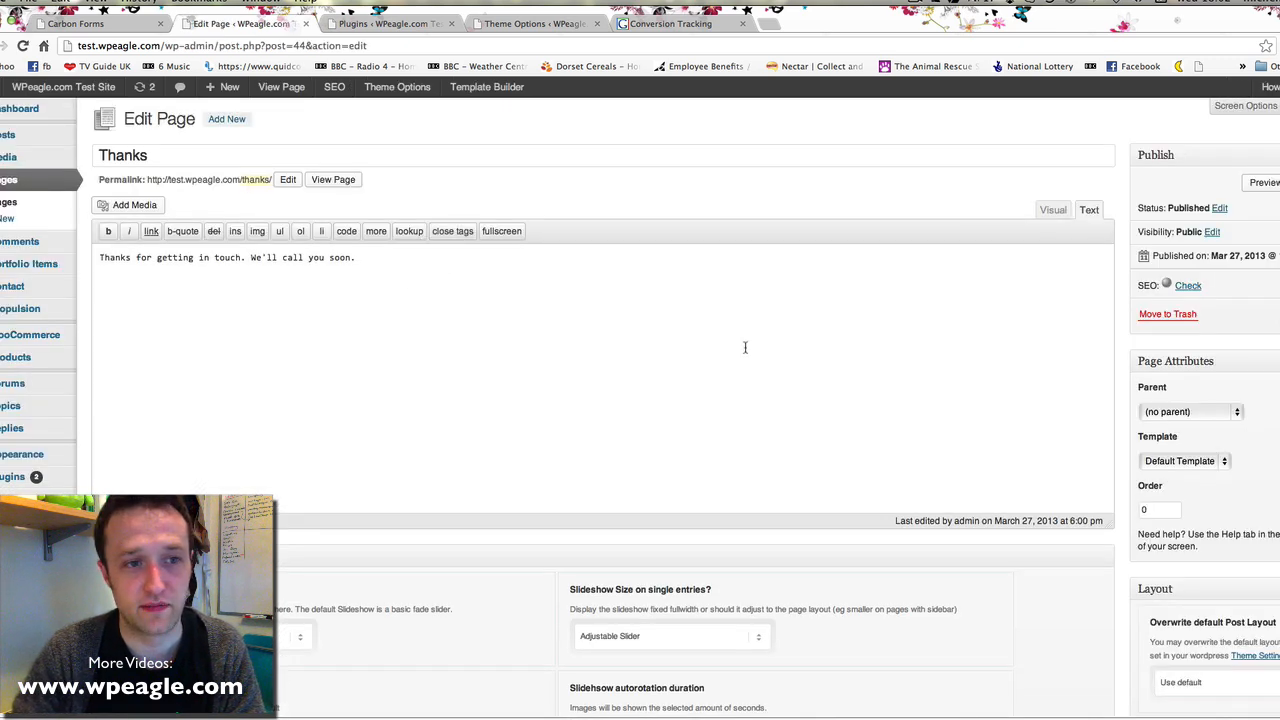
click(313, 337)
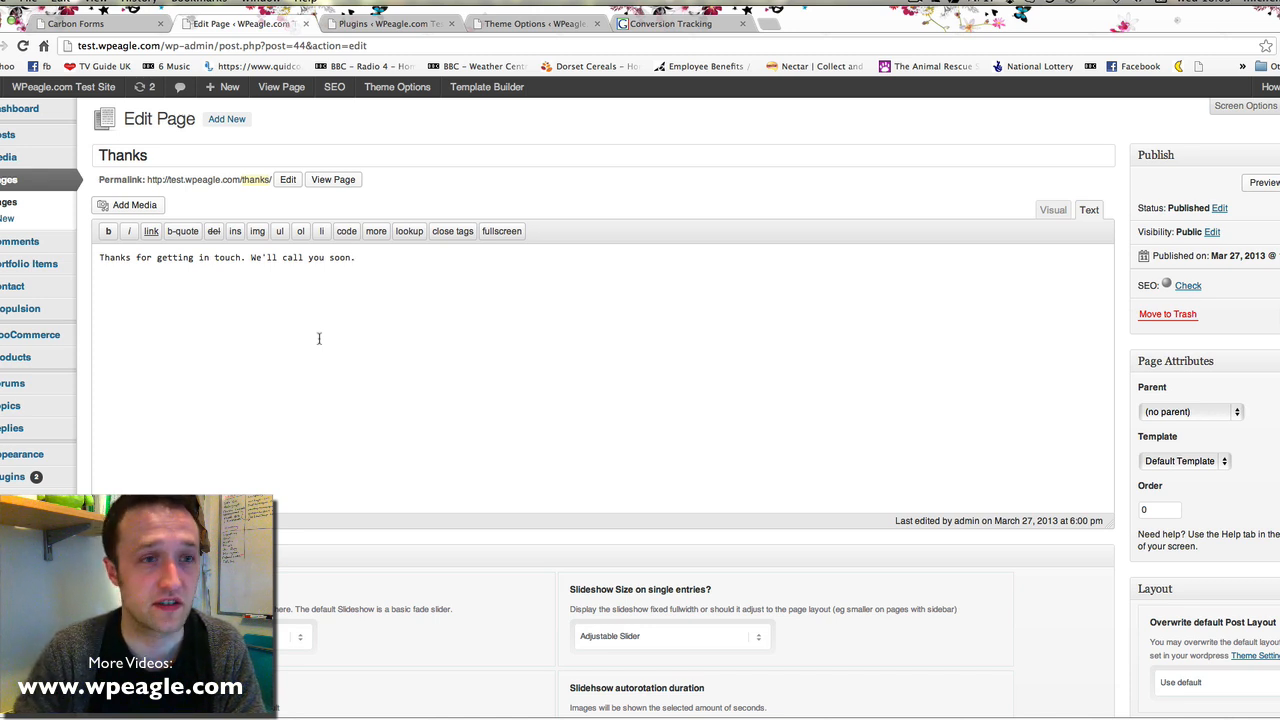
mouse_move(13, 484)
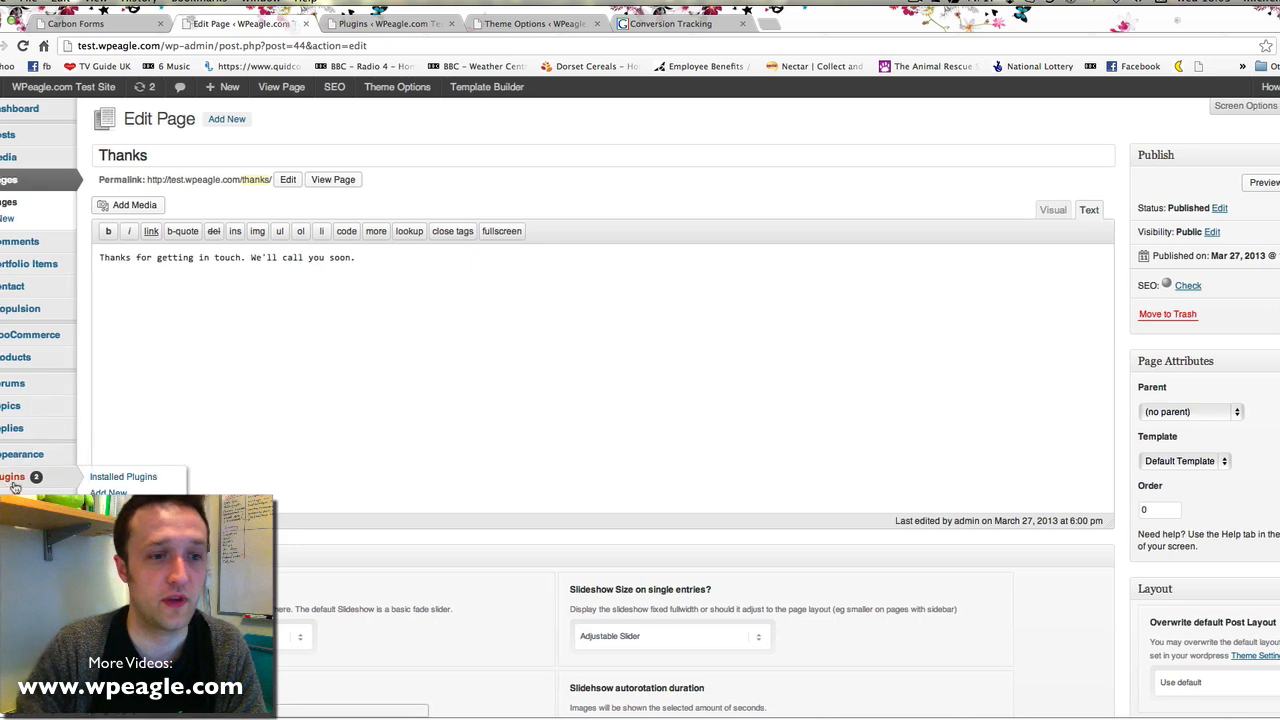
click(131, 493)
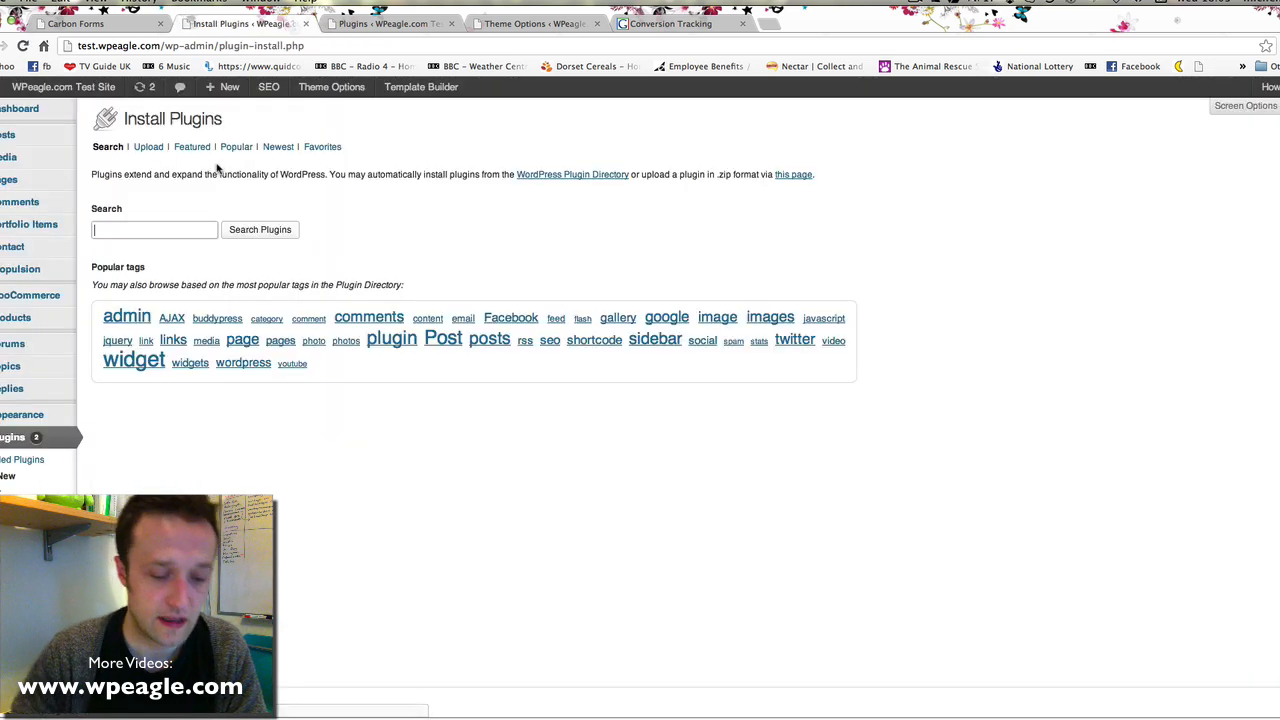
text(Em)
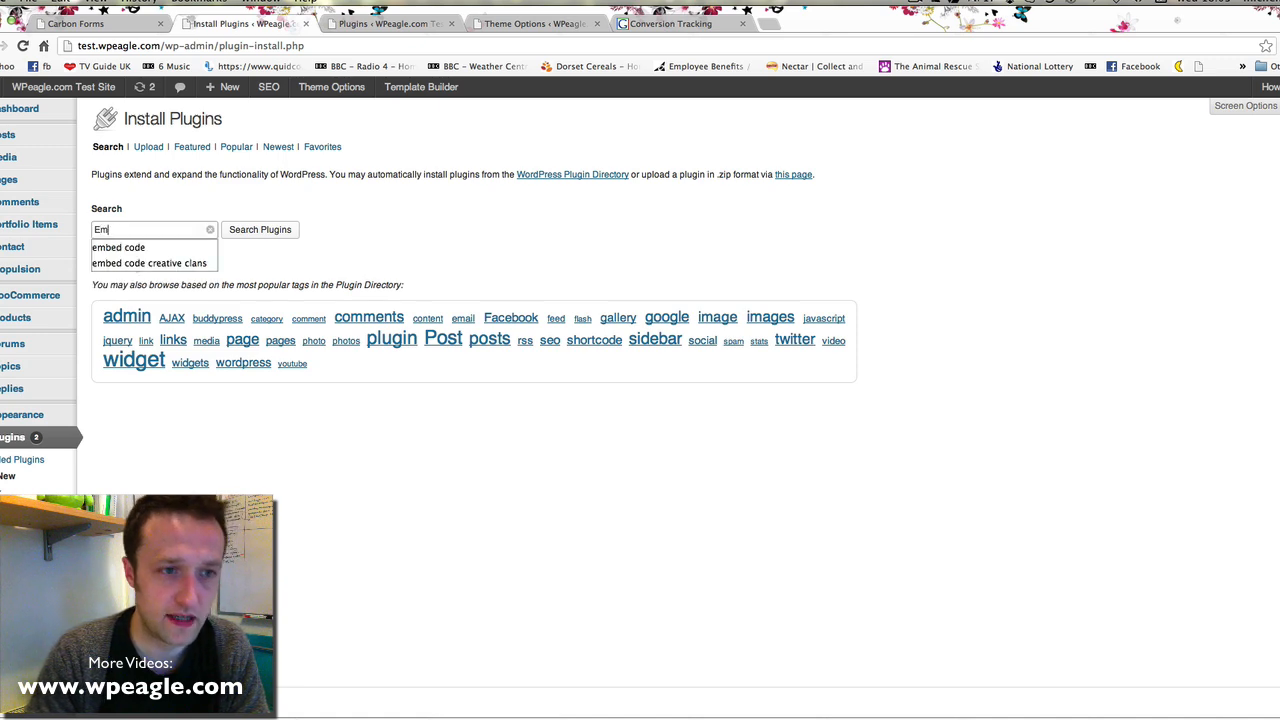
text(bed cod)
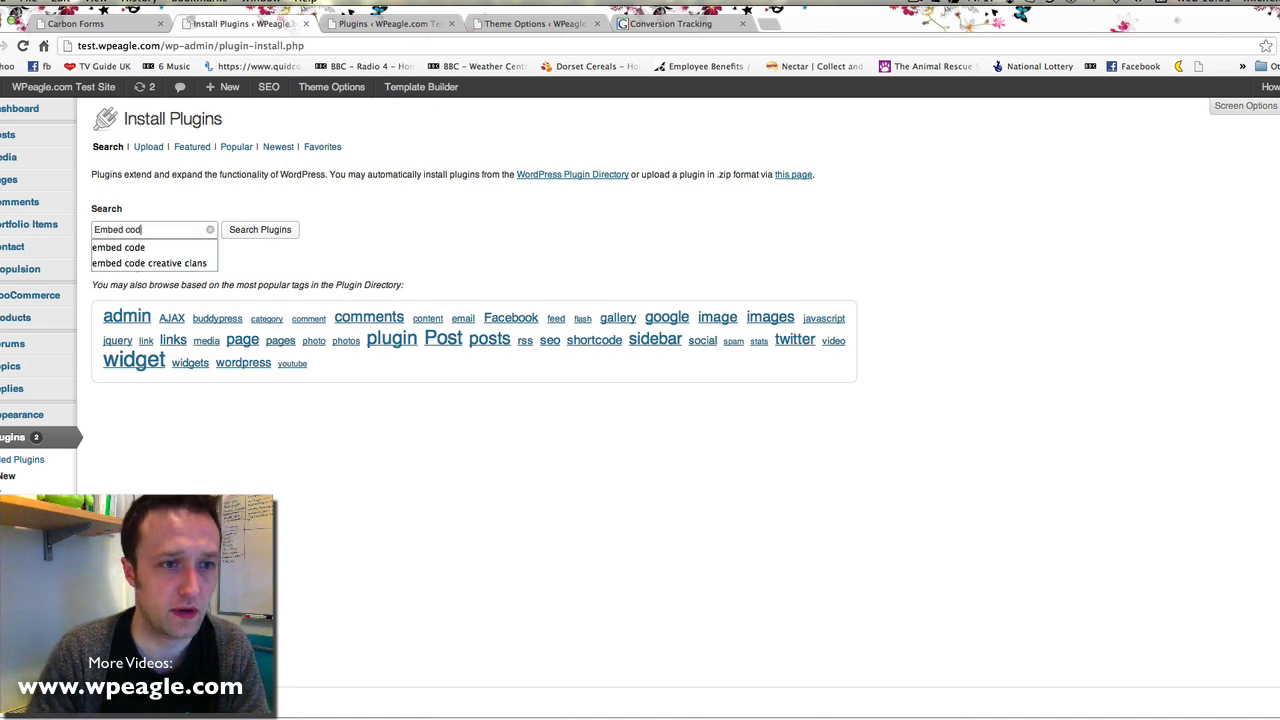
key(Down)
key(Down)
key(Return)
key(Return)
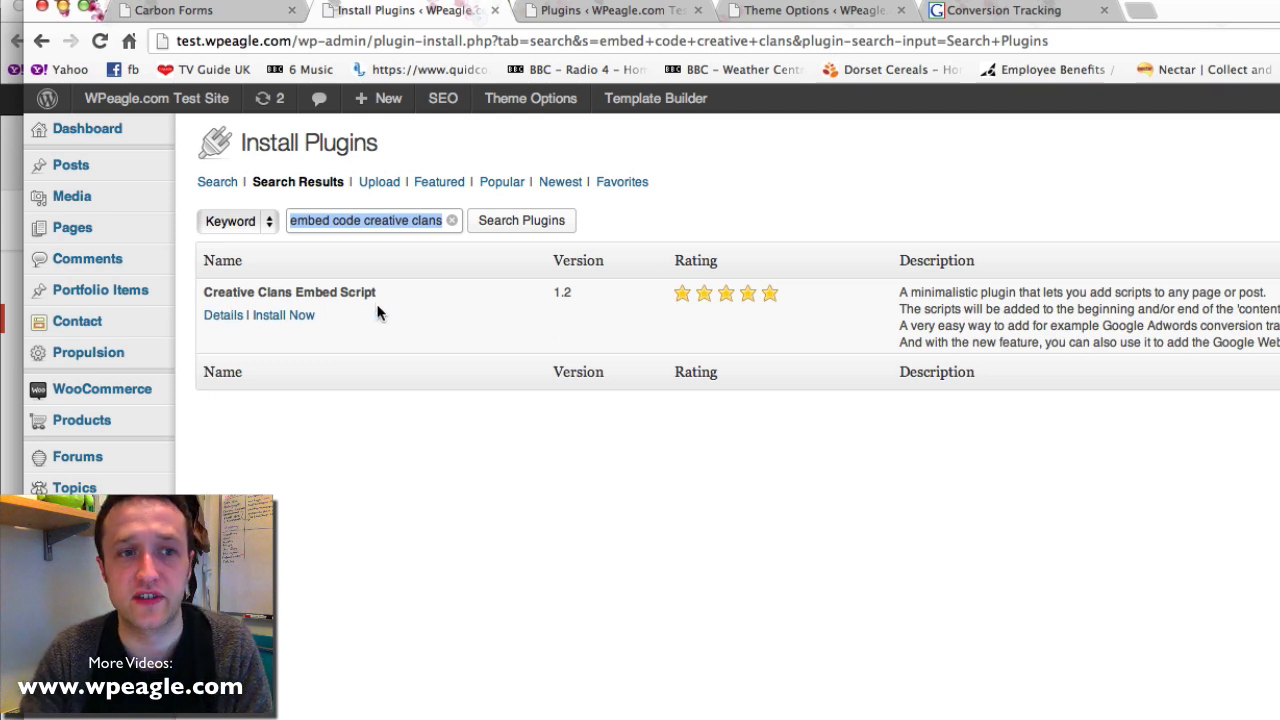
Install and activate the Creative Clans Embed Script plugin
click(283, 315)
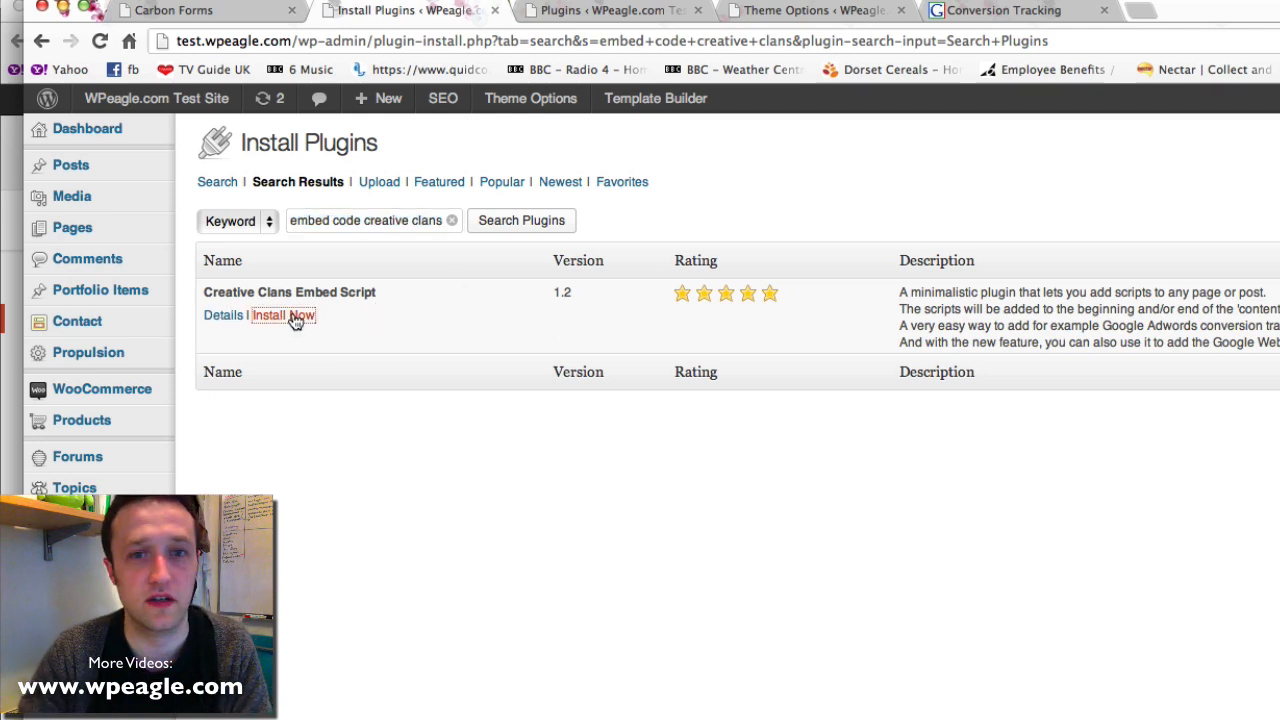
click(1136, 341)
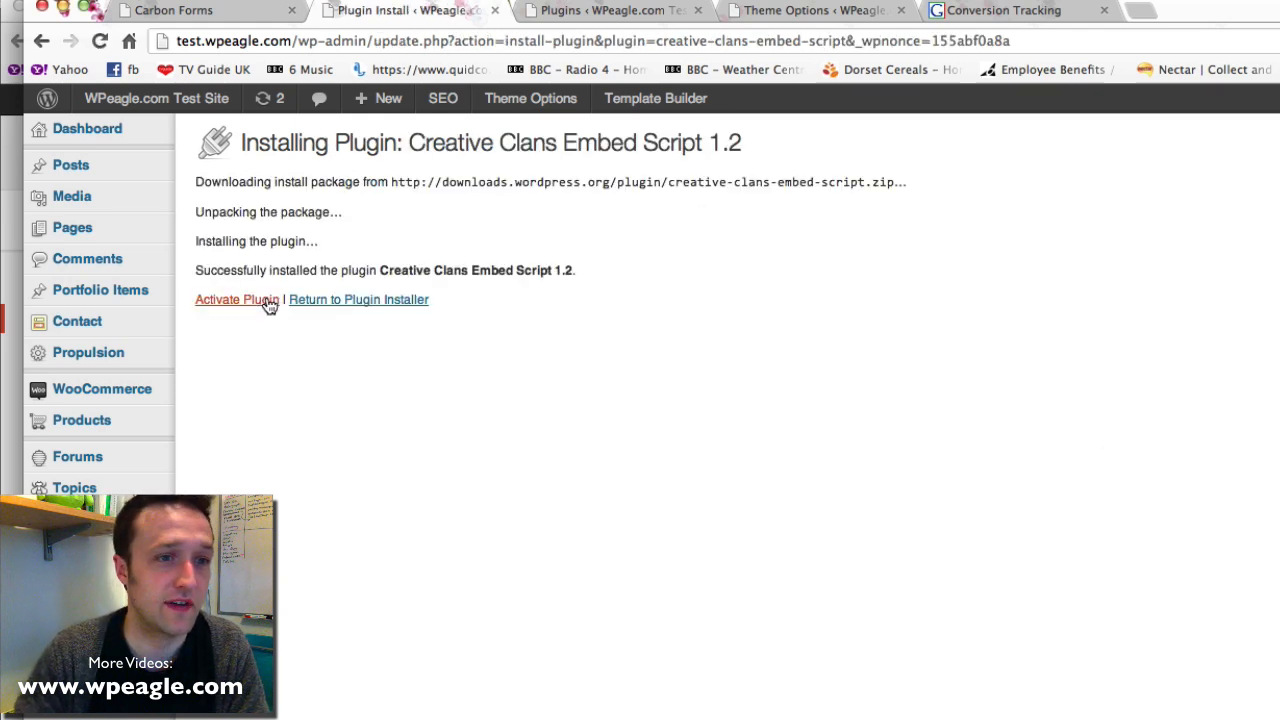
click(266, 300)
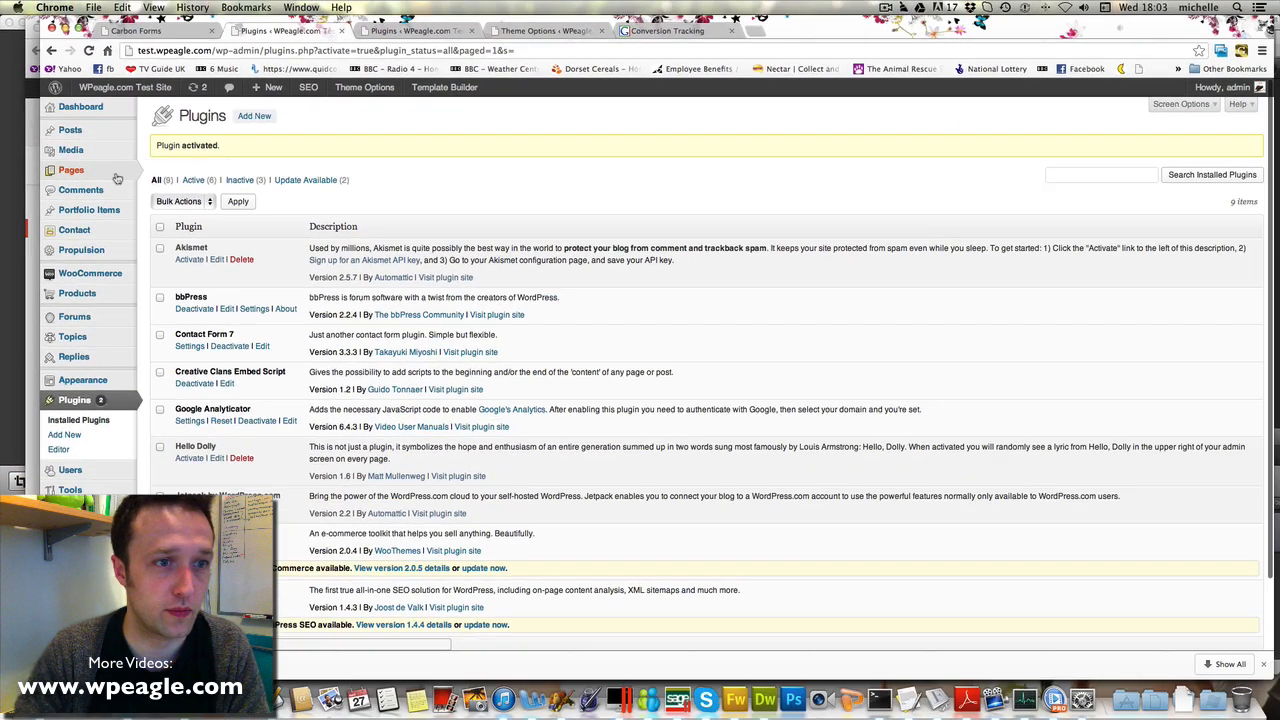
Open the Thanks page for editing from the All Pages list
mouse_move(117, 175)
click(184, 176)
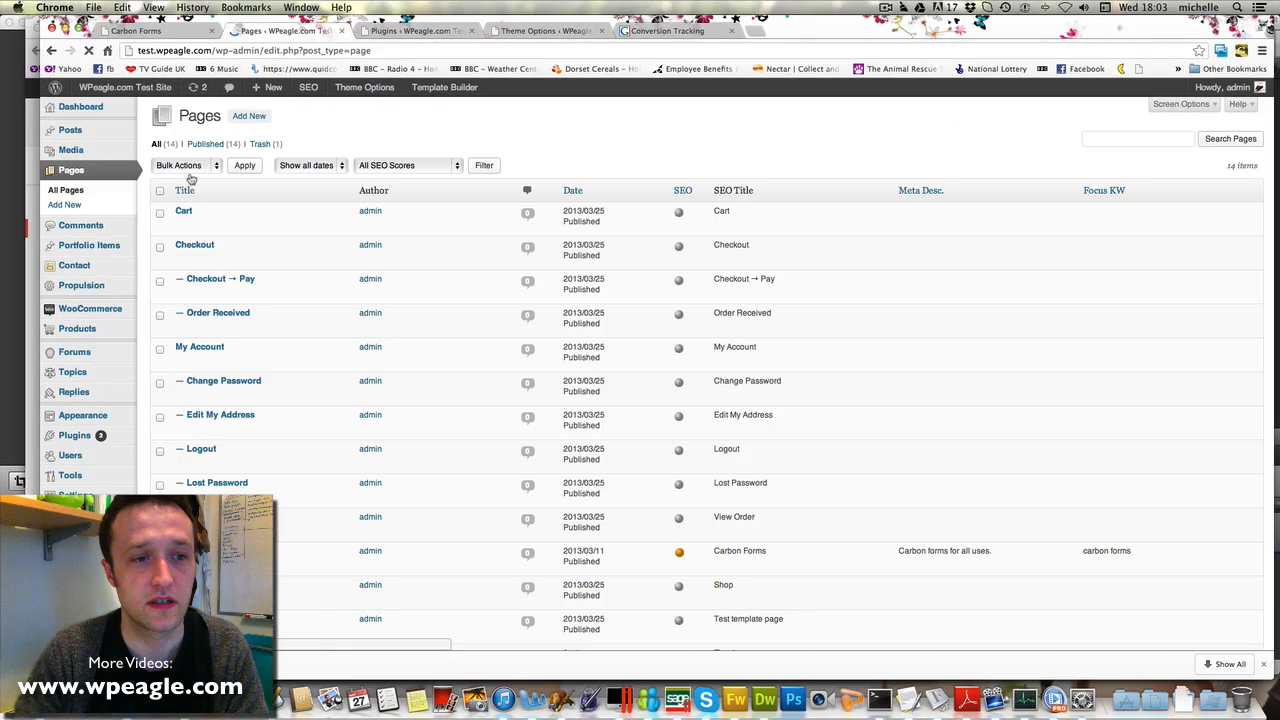
scroll(243, 300, down, 3)
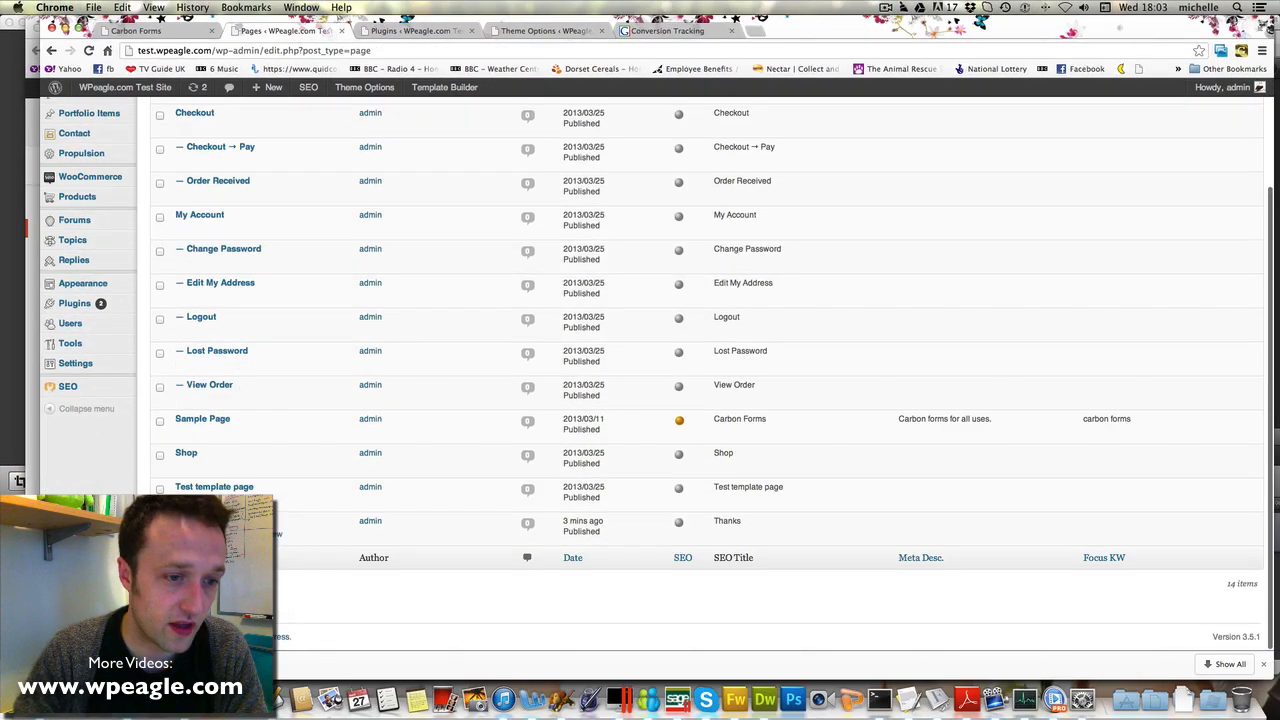
click(186, 521)
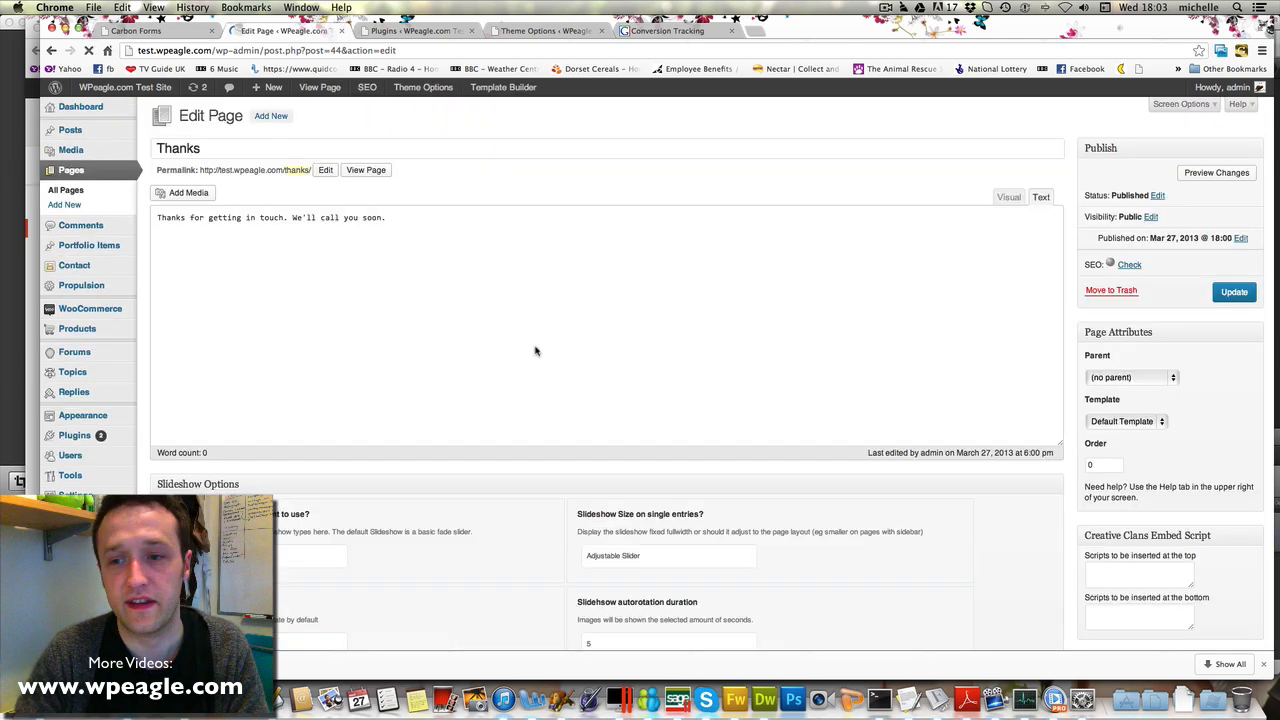
scroll(1096, 319, down, 2)
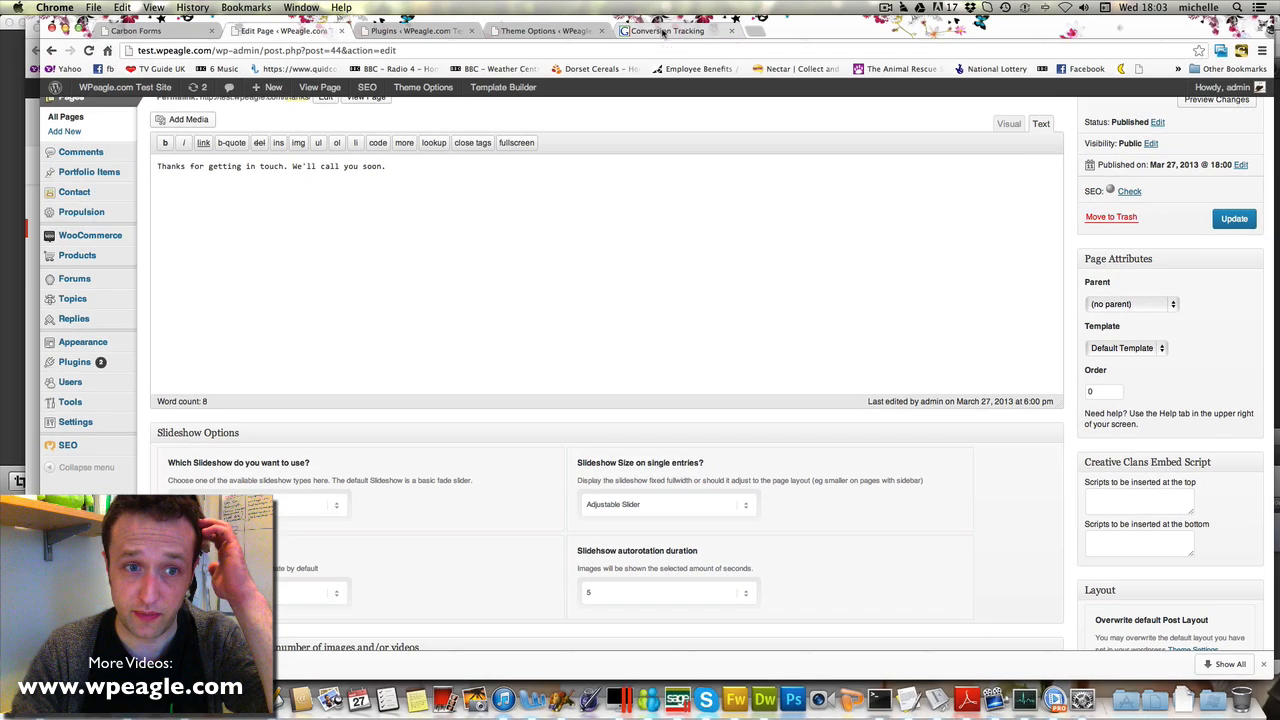
Select and copy the Lead conversion tracking code from the AdWords page
click(663, 31)
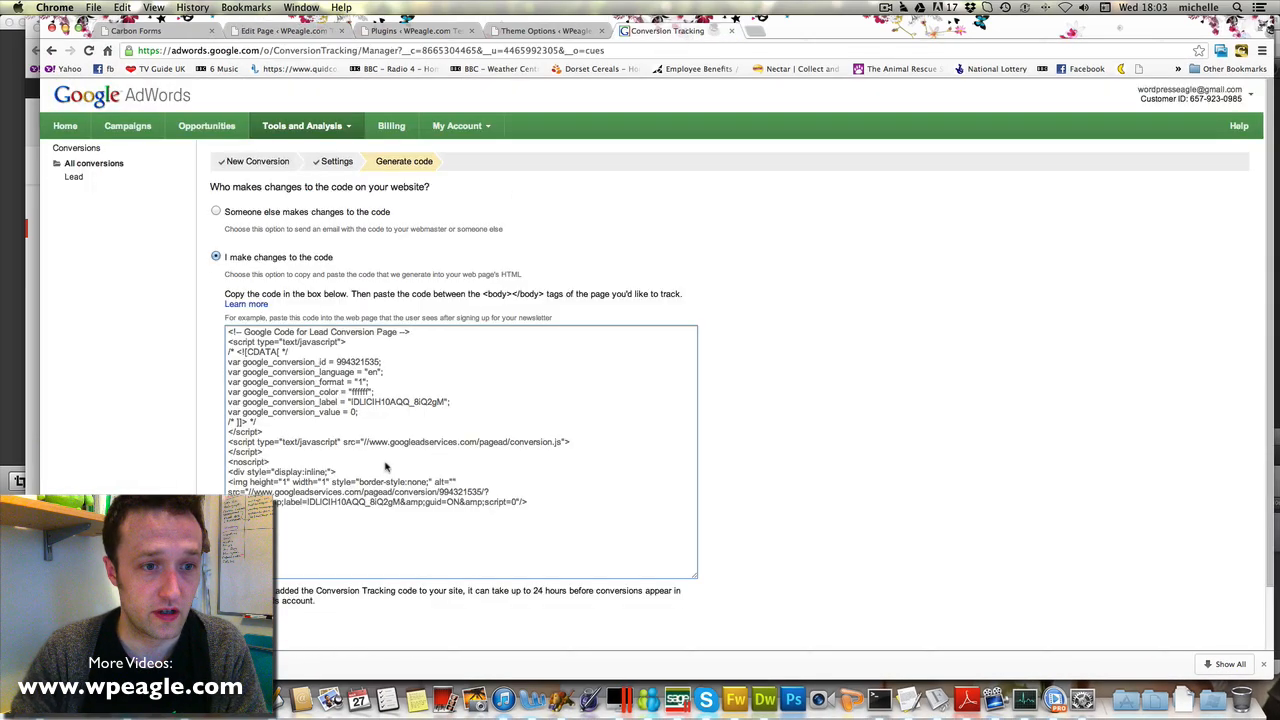
drag(228, 332, 275, 380)
key(super+a)
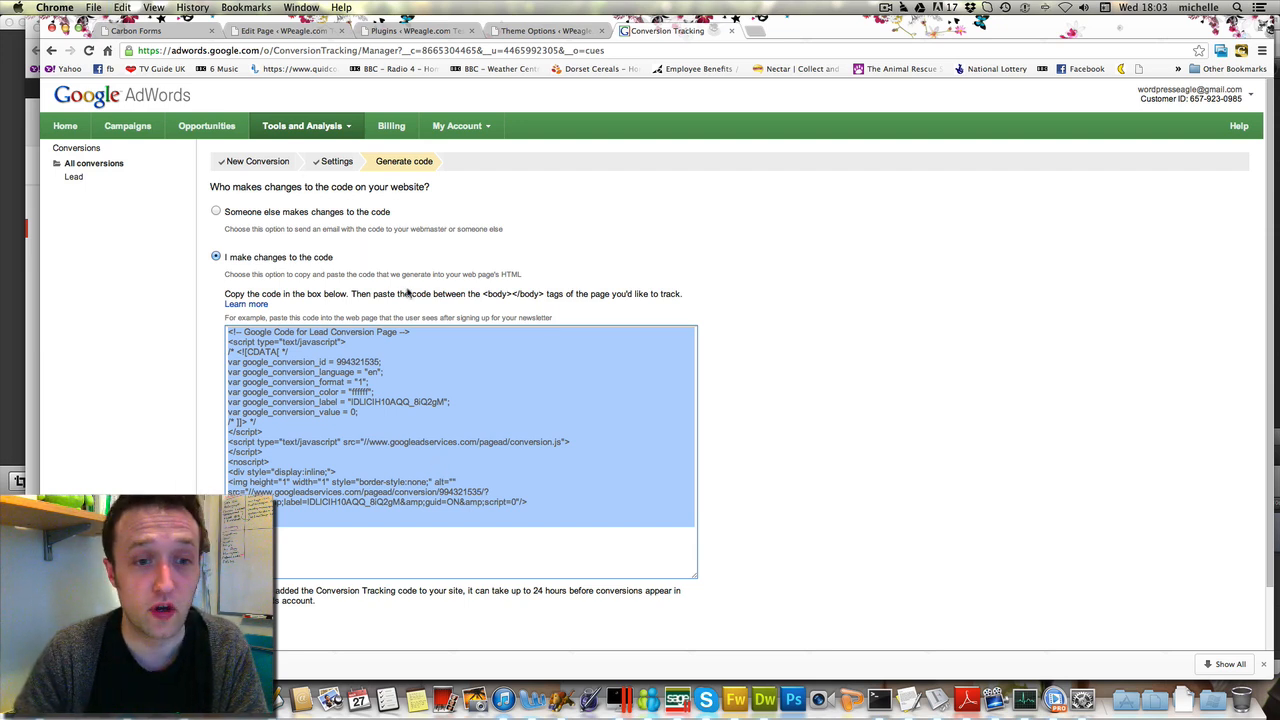
click(447, 396)
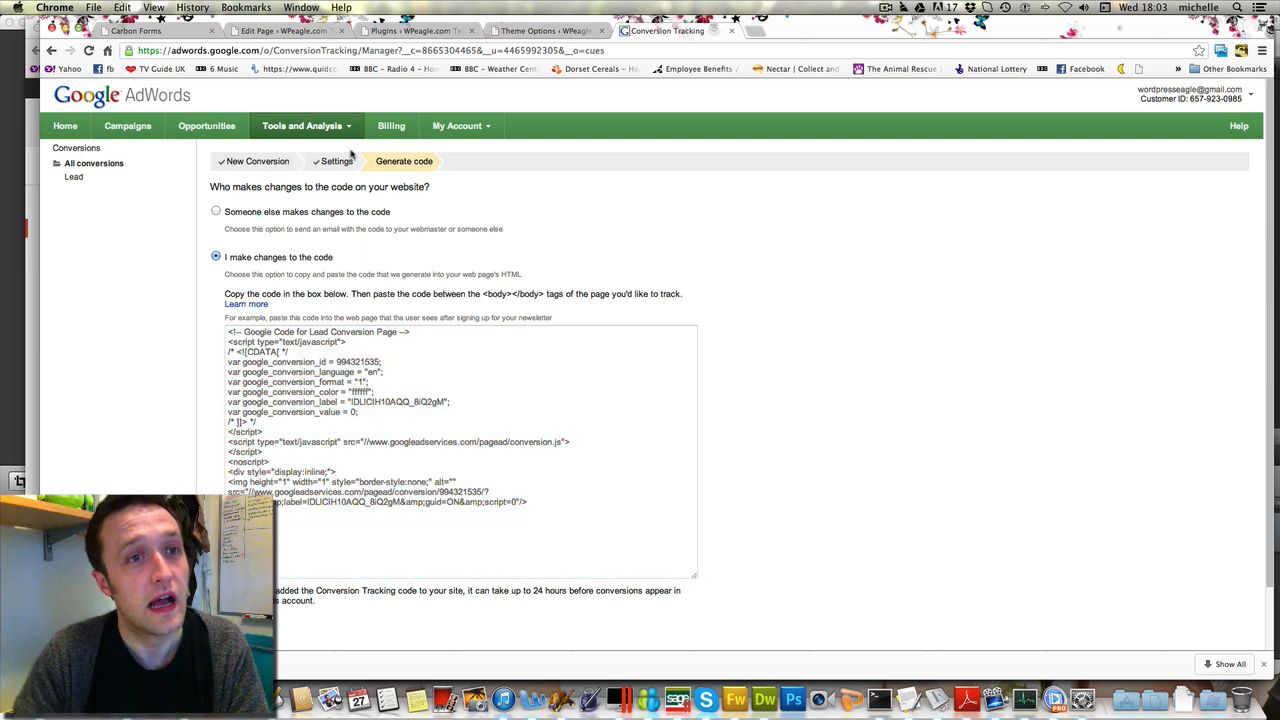
Paste the code into 'Scripts to be inserted at the bottom' and update the Thanks page
click(379, 31)
click(285, 31)
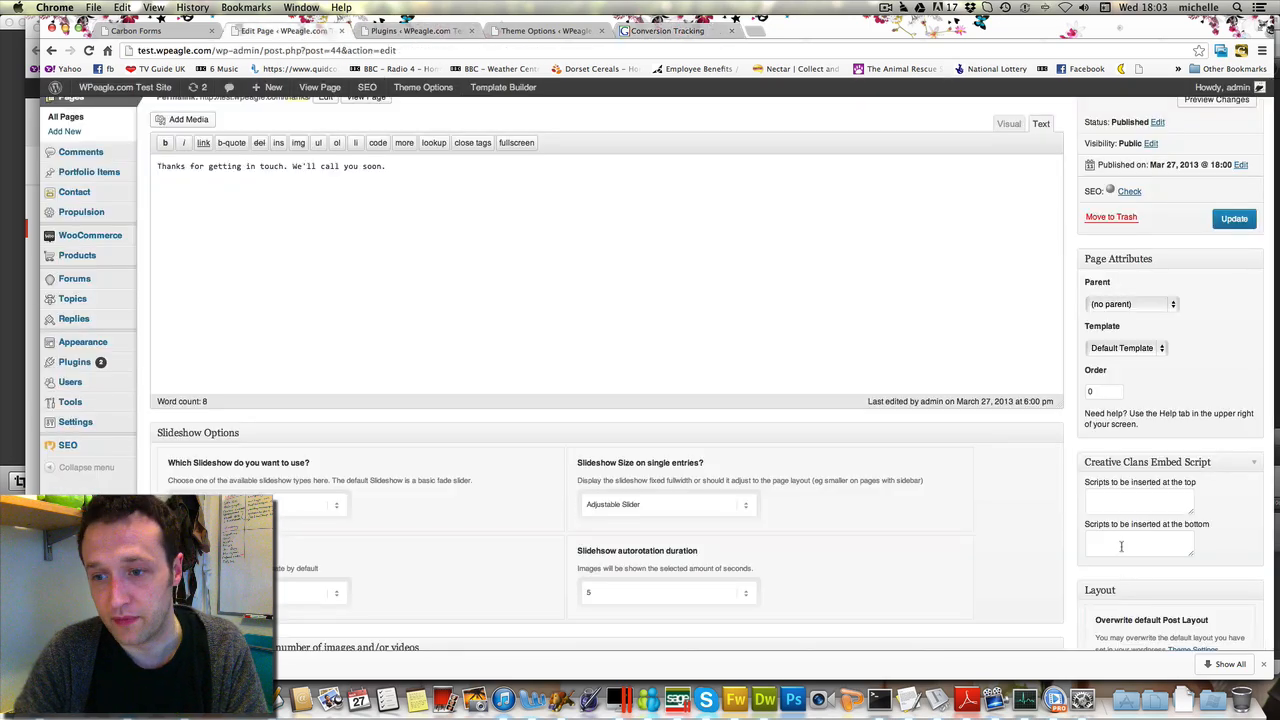
click(1140, 545)
key(super+v)
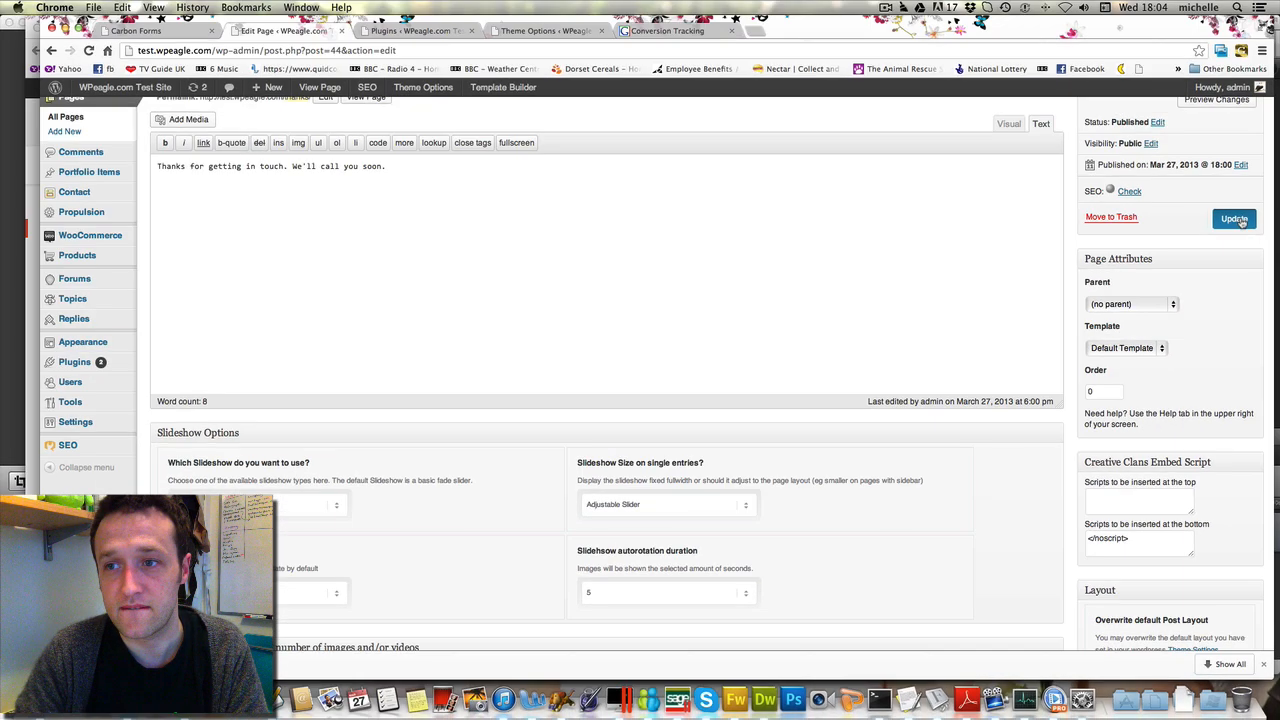
click(1236, 219)
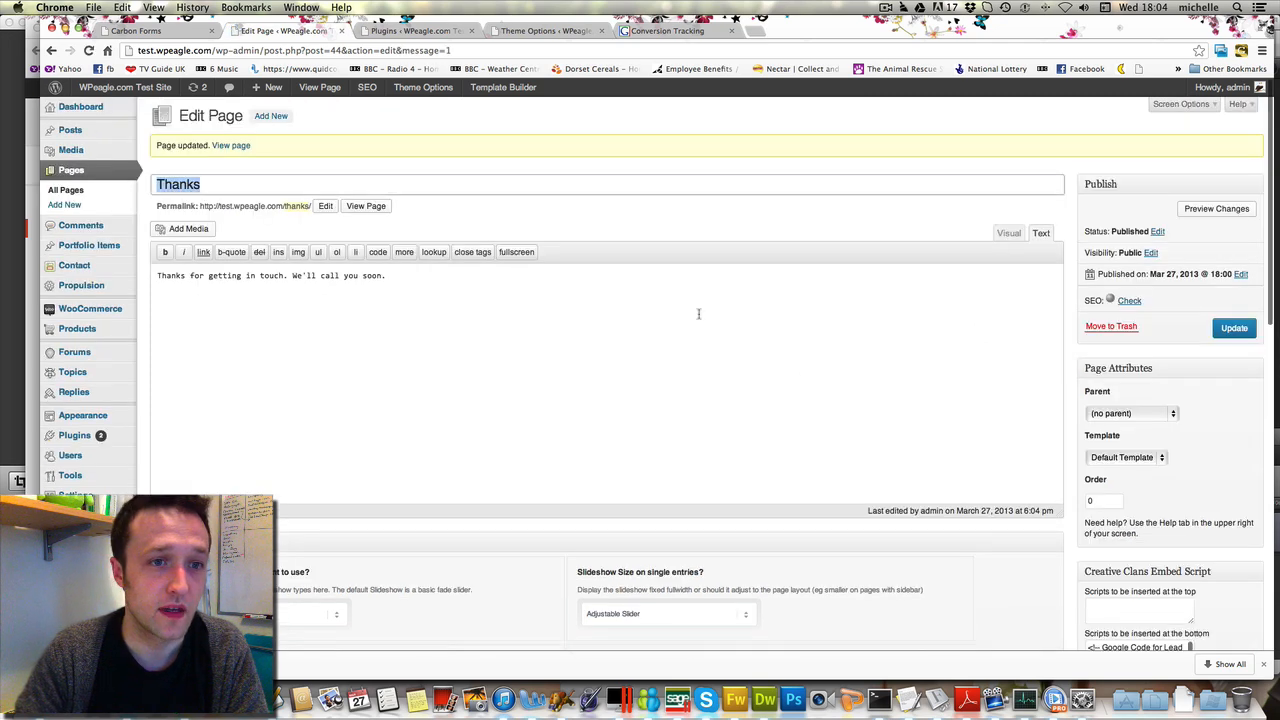
View the live Thanks page and open its page source
click(368, 207)
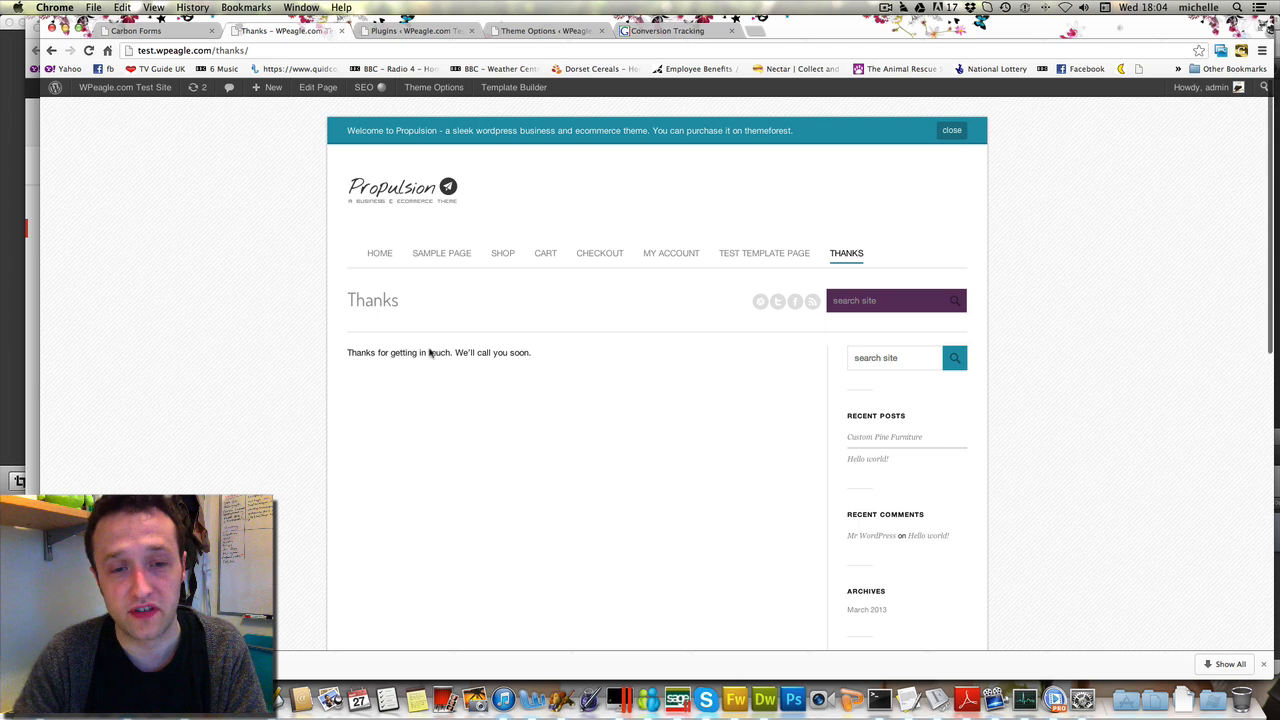
scroll(450, 358, down, 2)
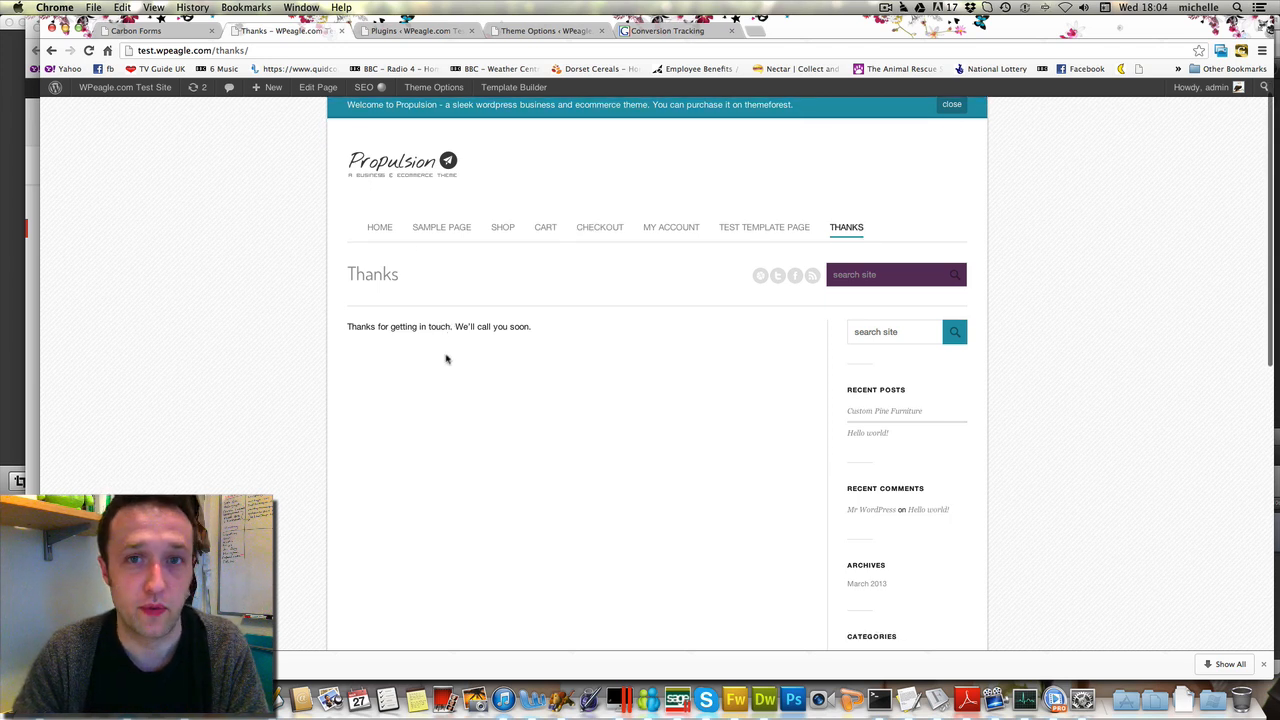
right_click(566, 346)
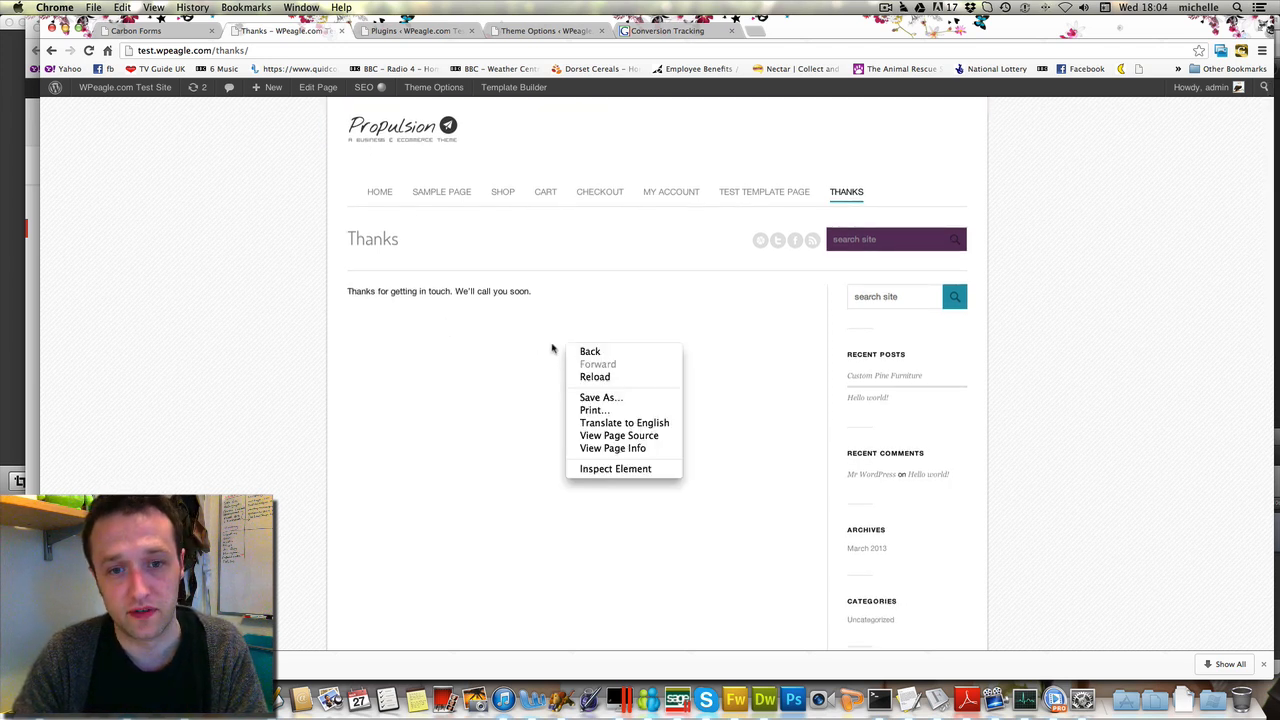
click(615, 435)
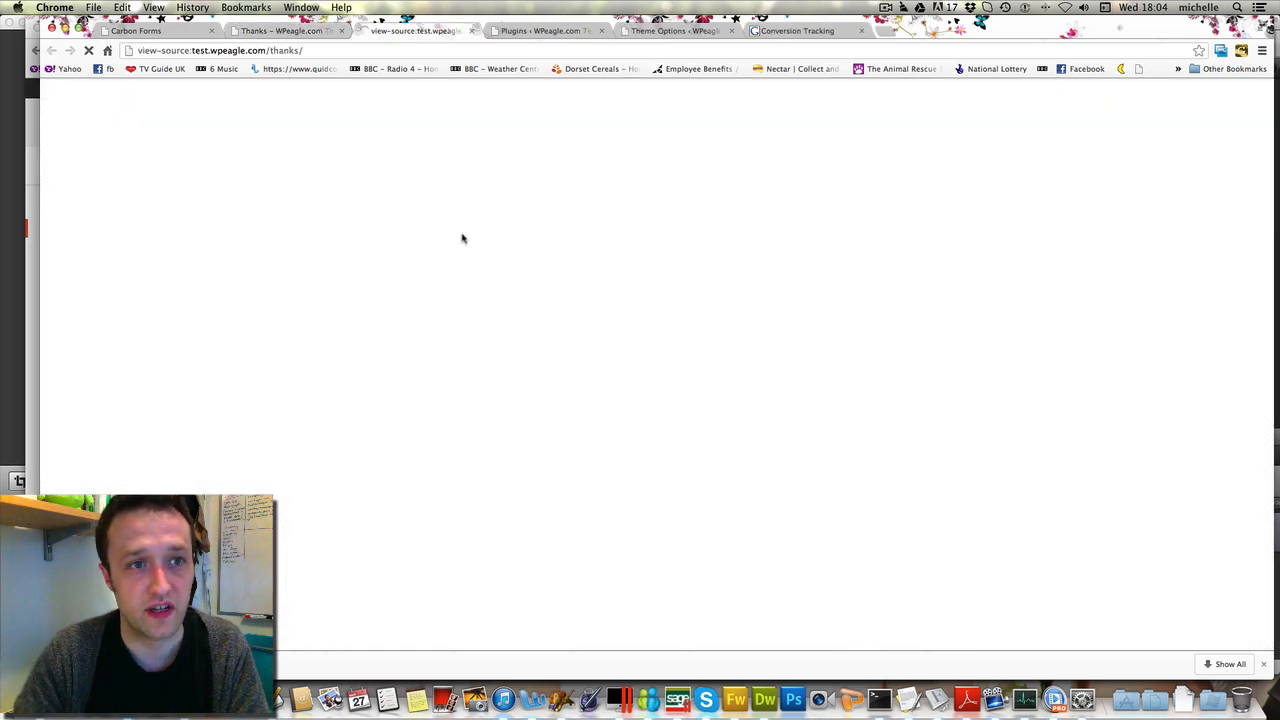
Locate and select the Google Lead conversion script and its noscript block after the thanks message
scroll(410, 195, down, 20)
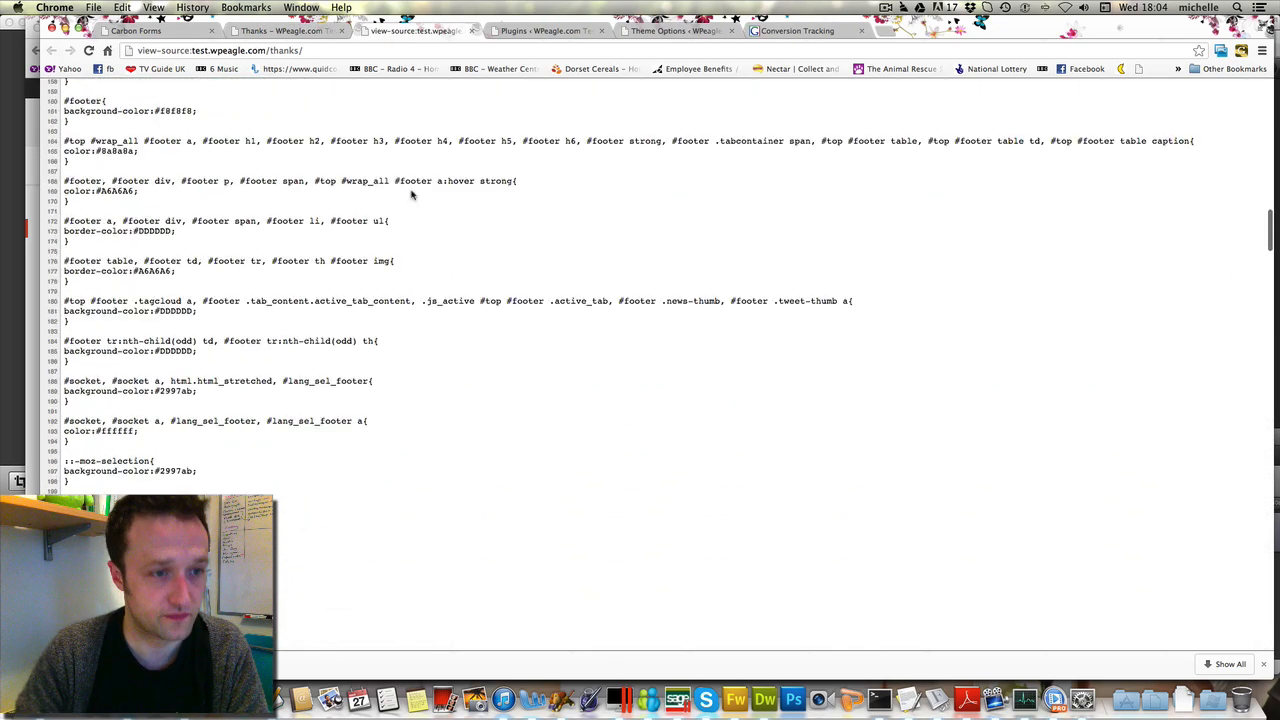
scroll(413, 196, down, 20)
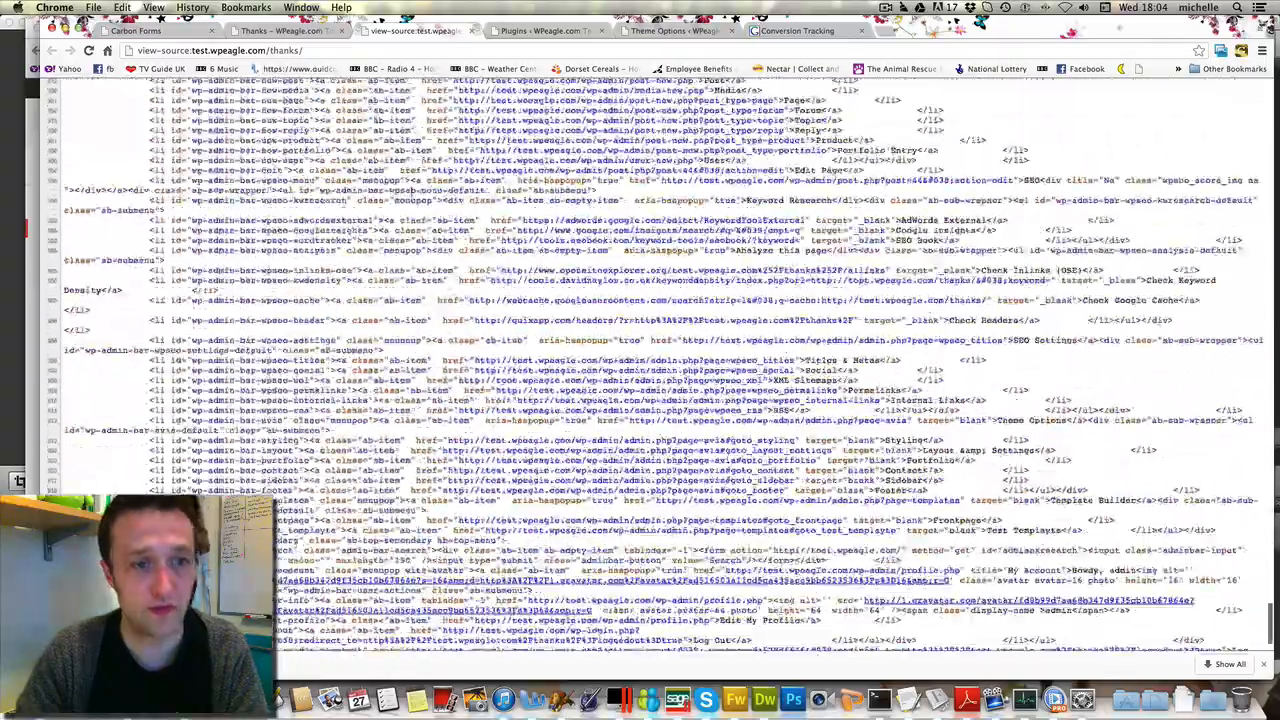
scroll(413, 197, down, 20)
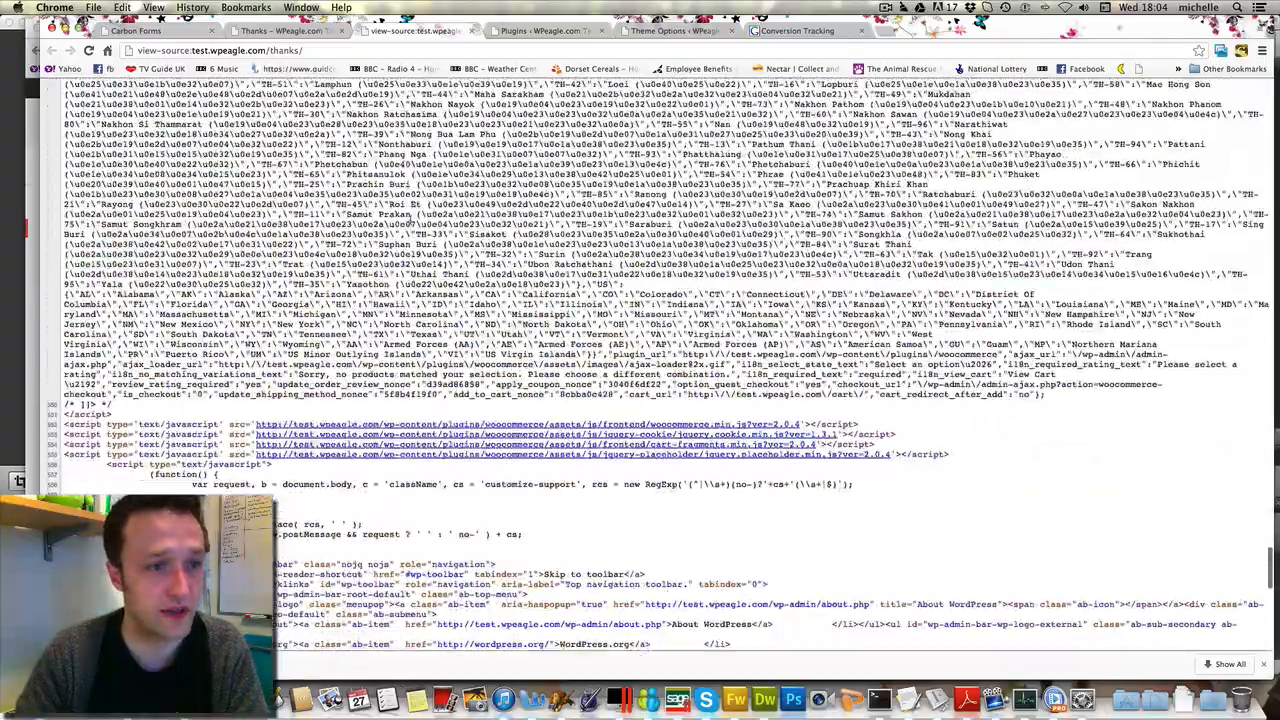
scroll(410, 223, up, 10)
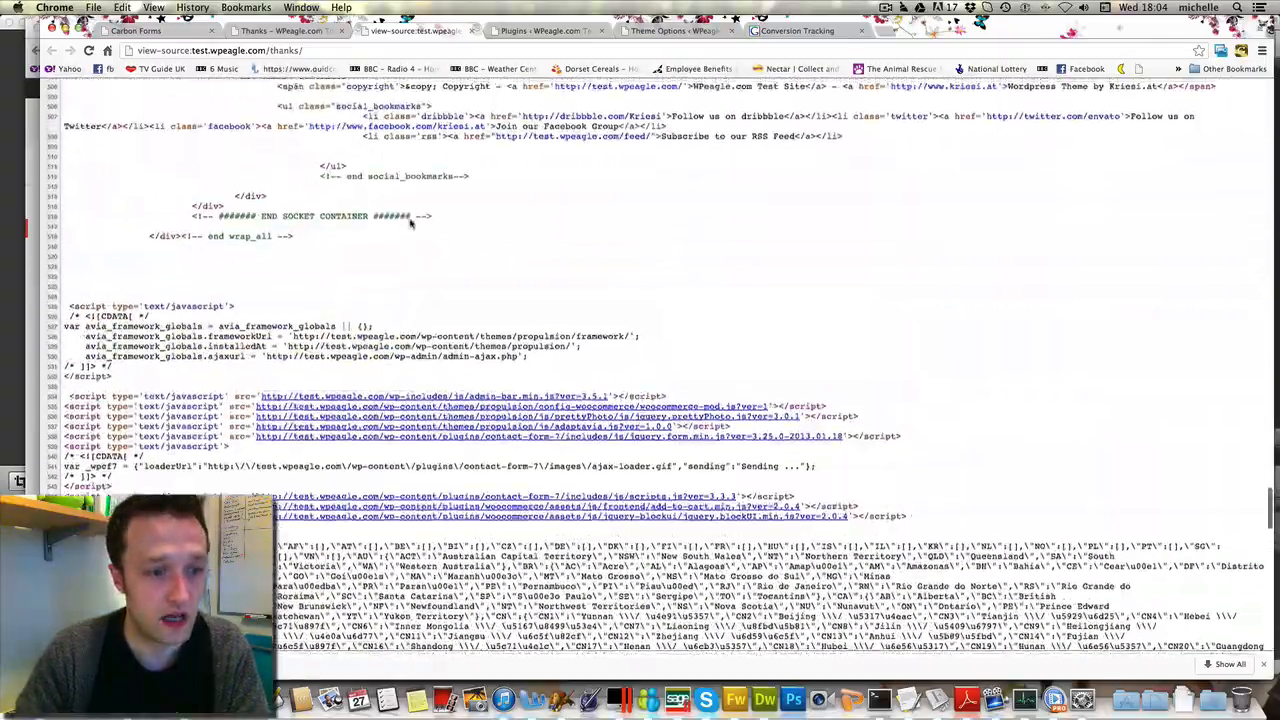
scroll(410, 224, up, 10)
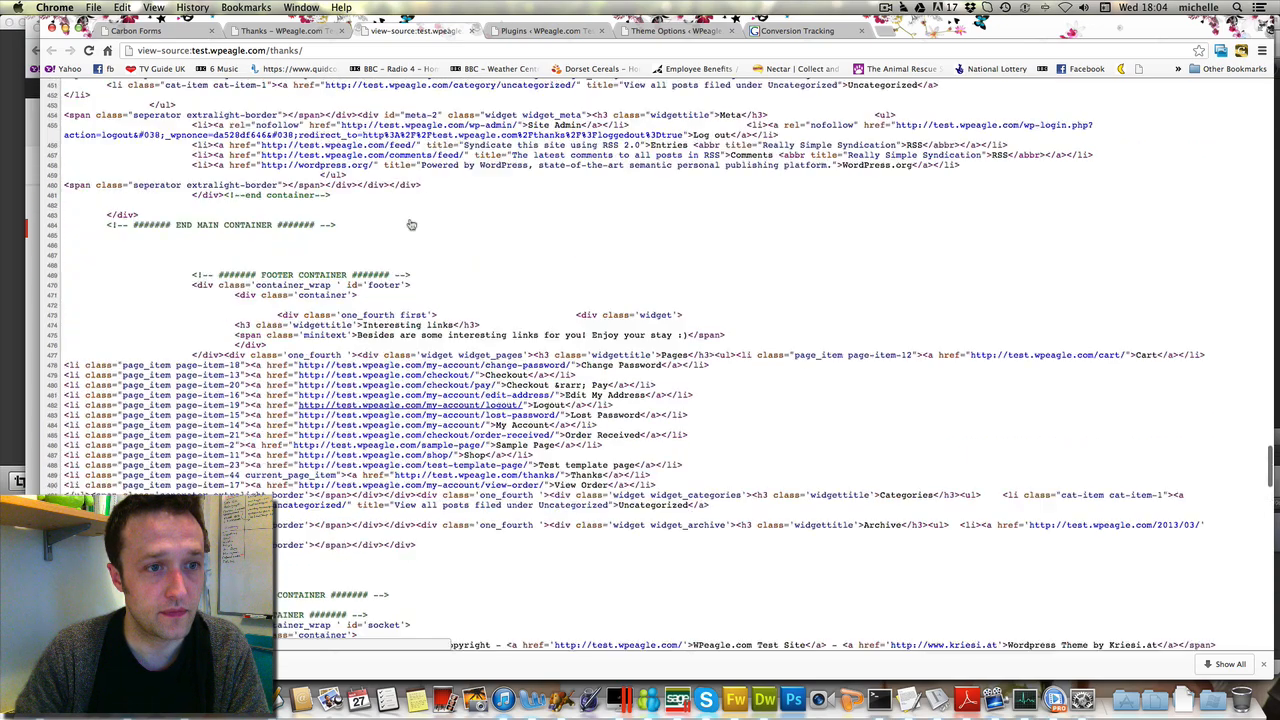
scroll(410, 224, up, 8)
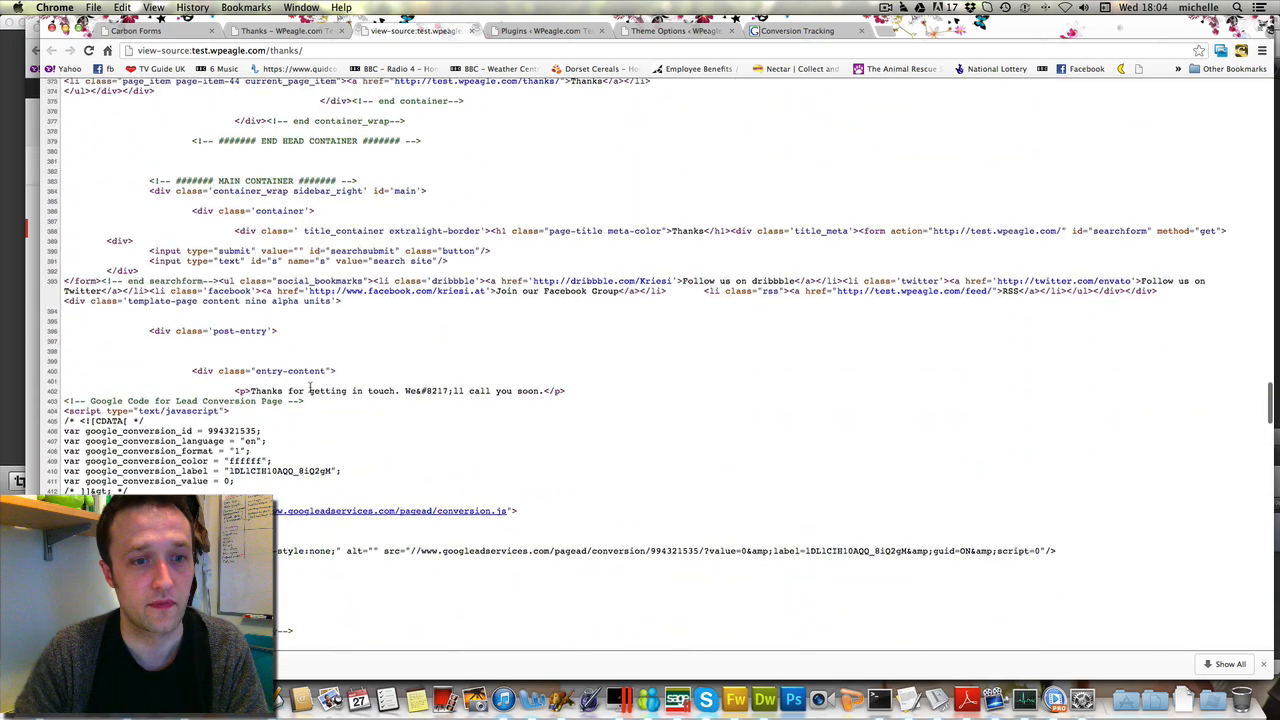
drag(64, 401, 128, 491)
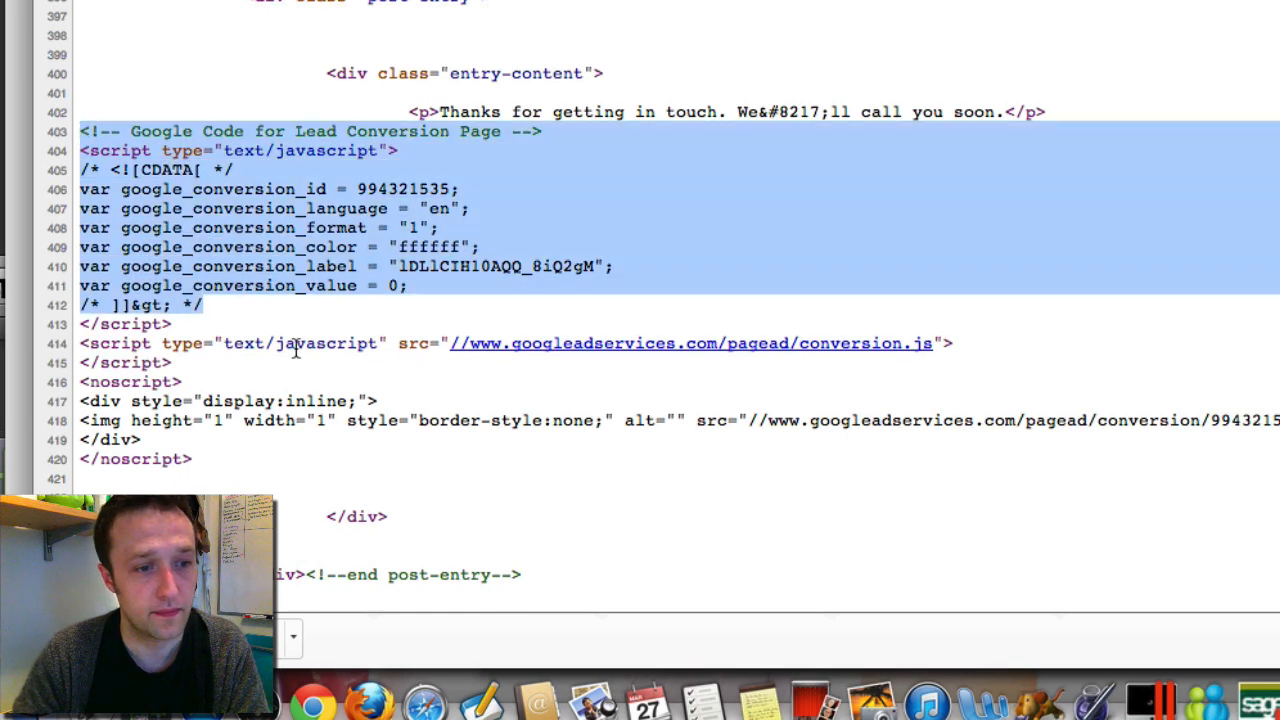
drag(295, 350, 334, 475)
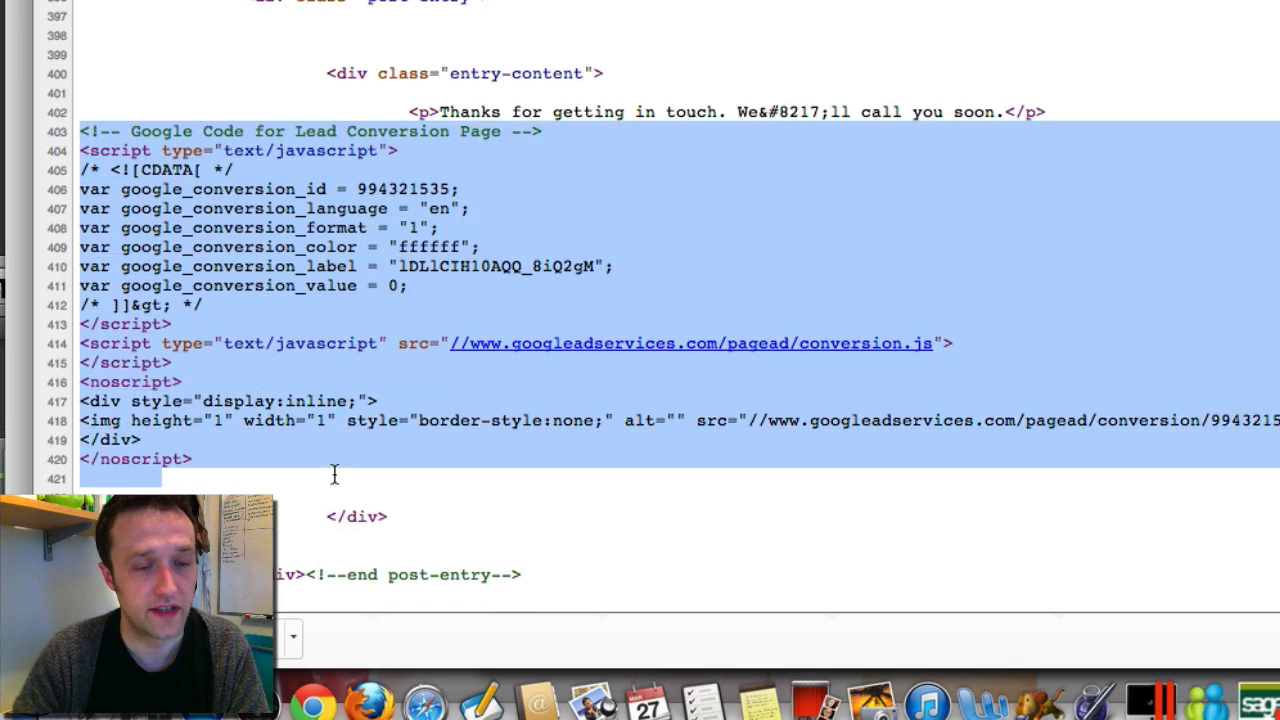